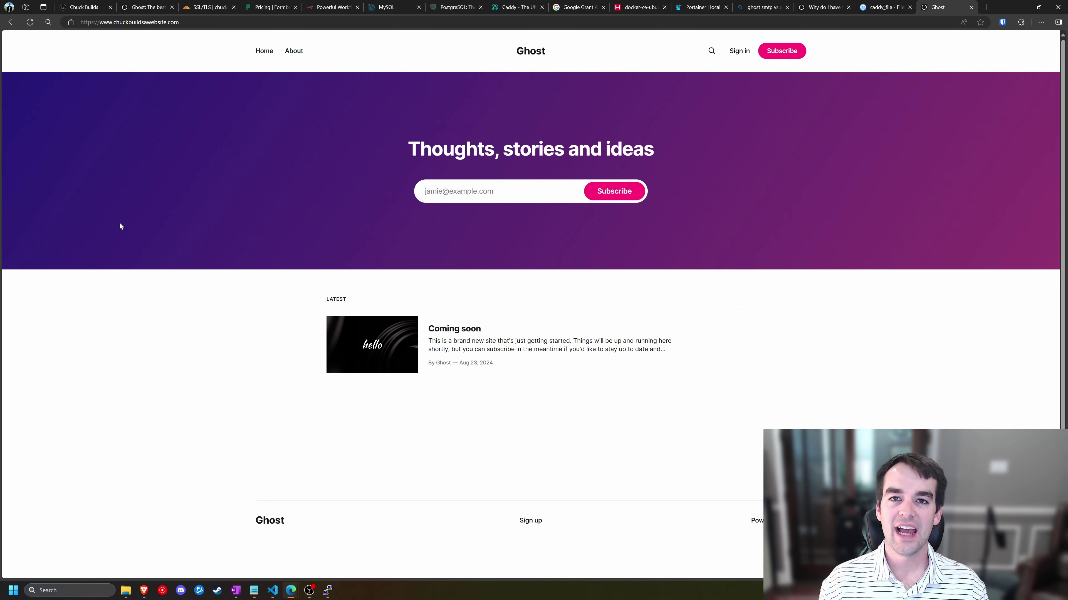
- Go to the site's /ghost/ admin address to reach the Welcome to Ghost setup page
key("ctrl")
key("ctrl")
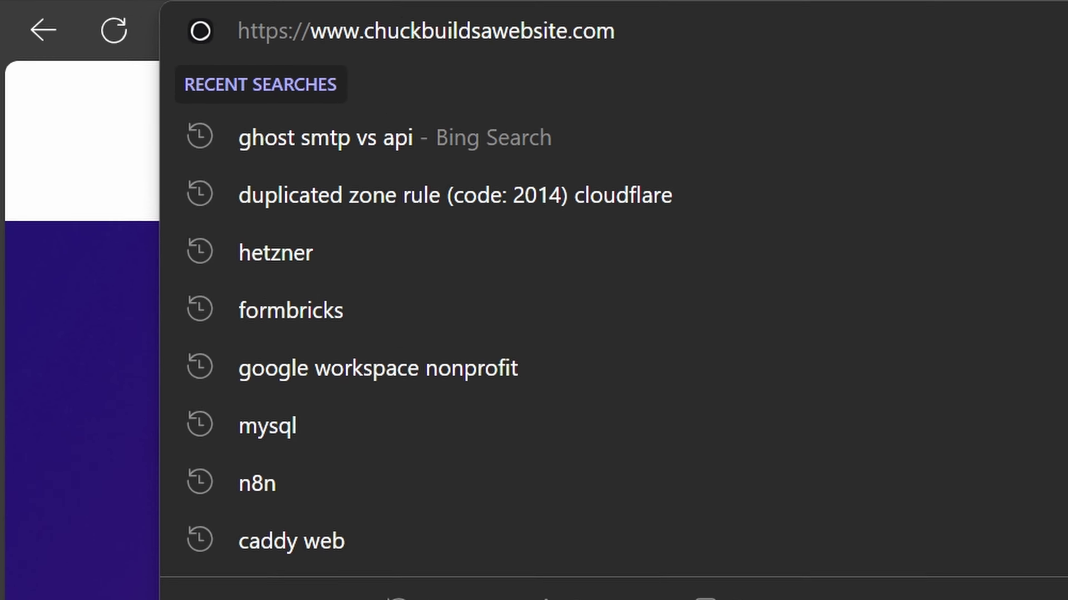
type("/ghost.")
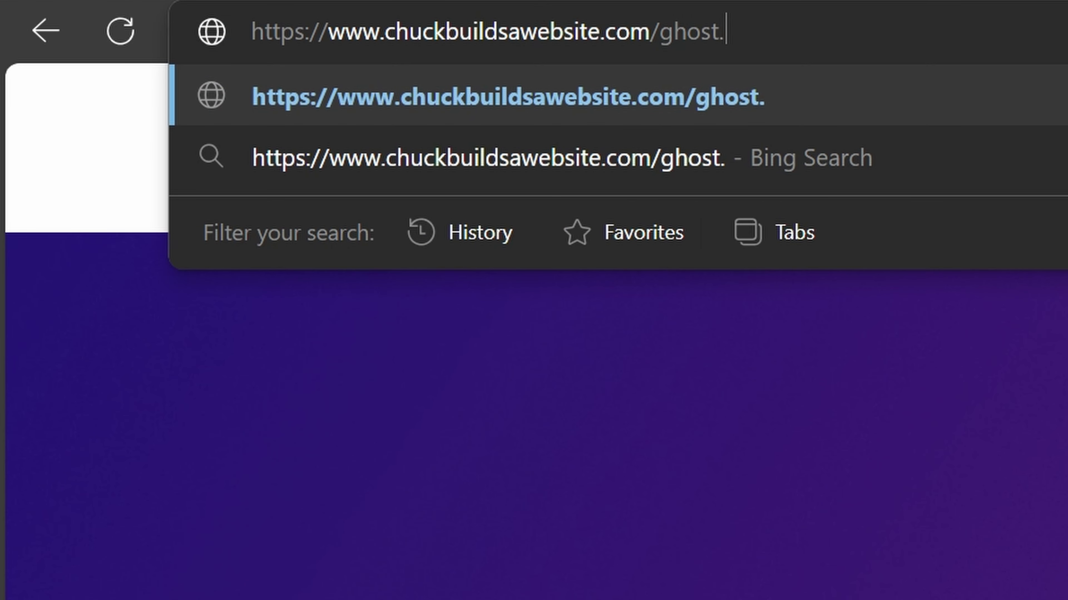
key("BackSpace")
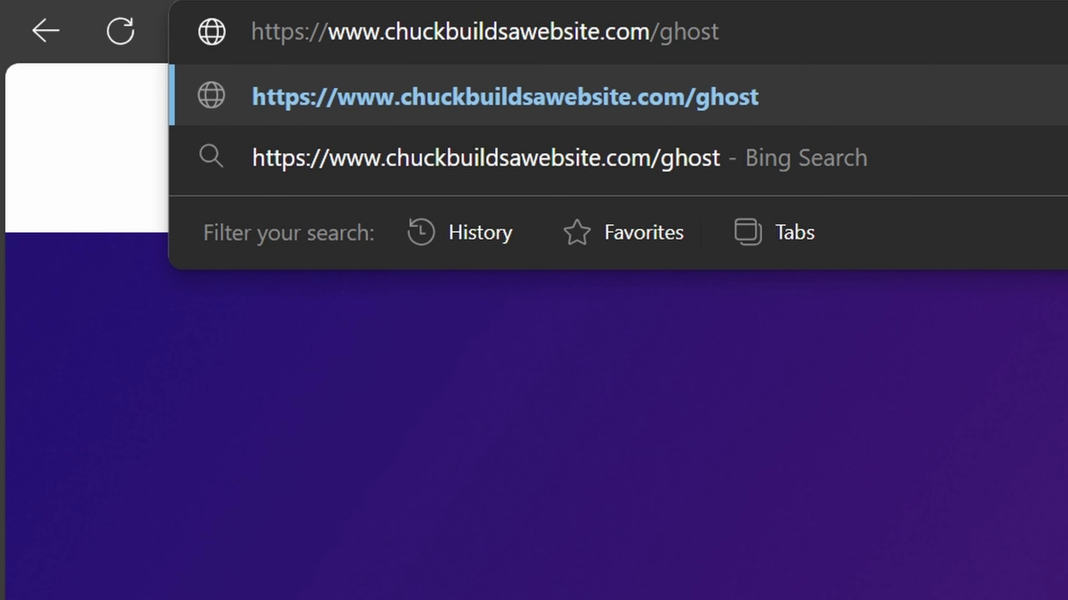
type("/")
key("Return")
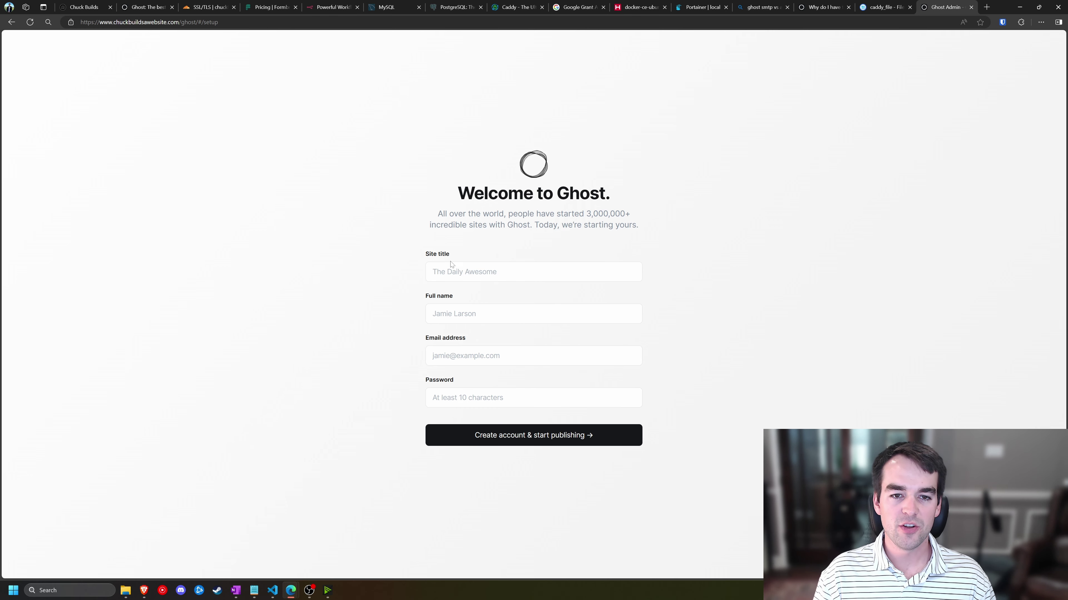
- Enter site title 'Chuck Builds A Website', then the owner's full name and e-mail address
left_click(474, 280)
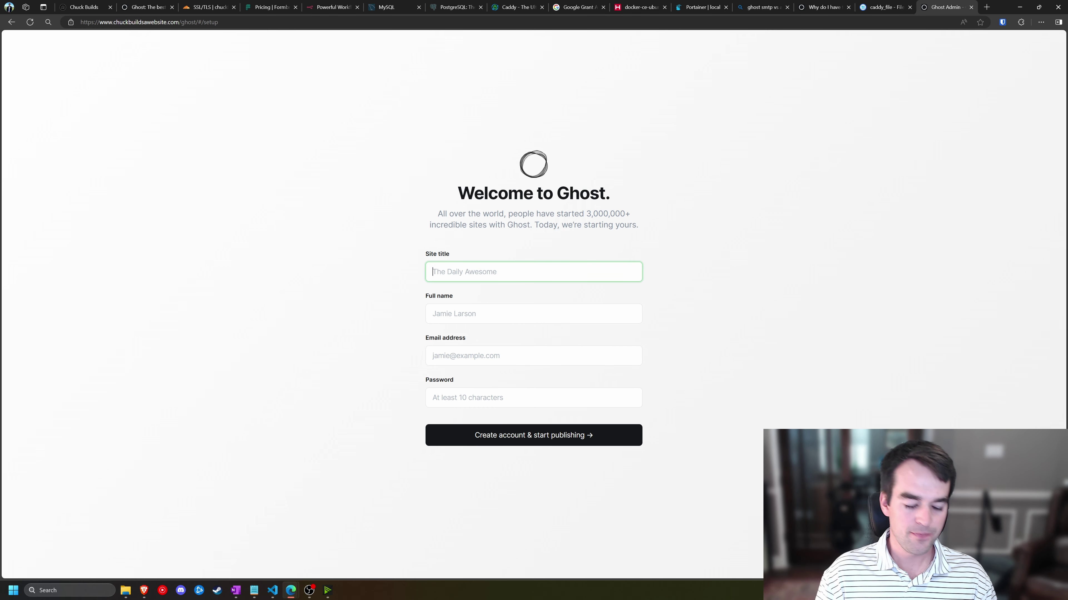
type("Chuck B")
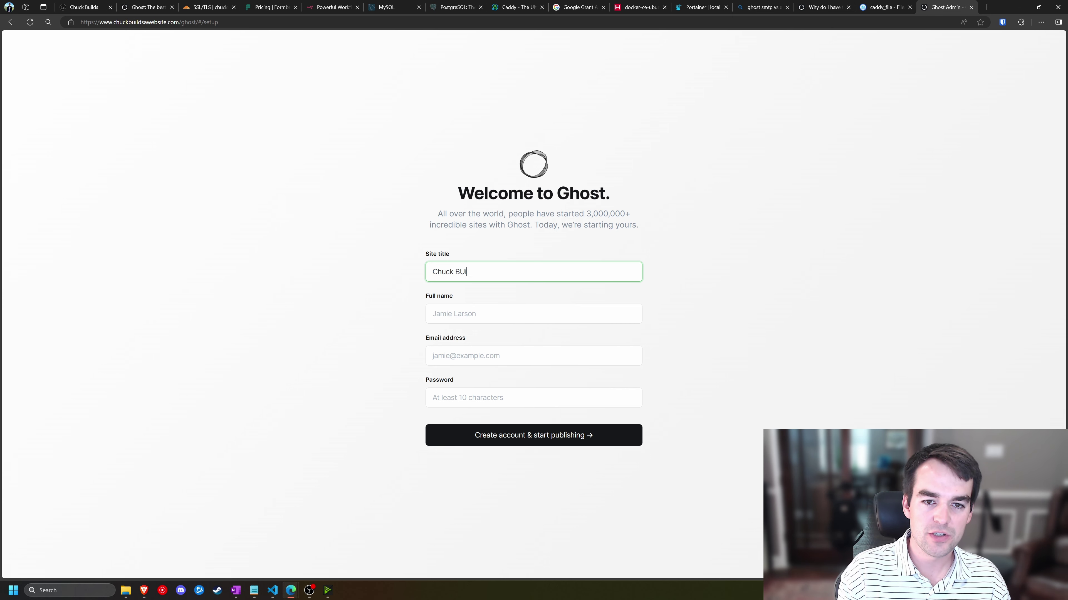
type("uilds")
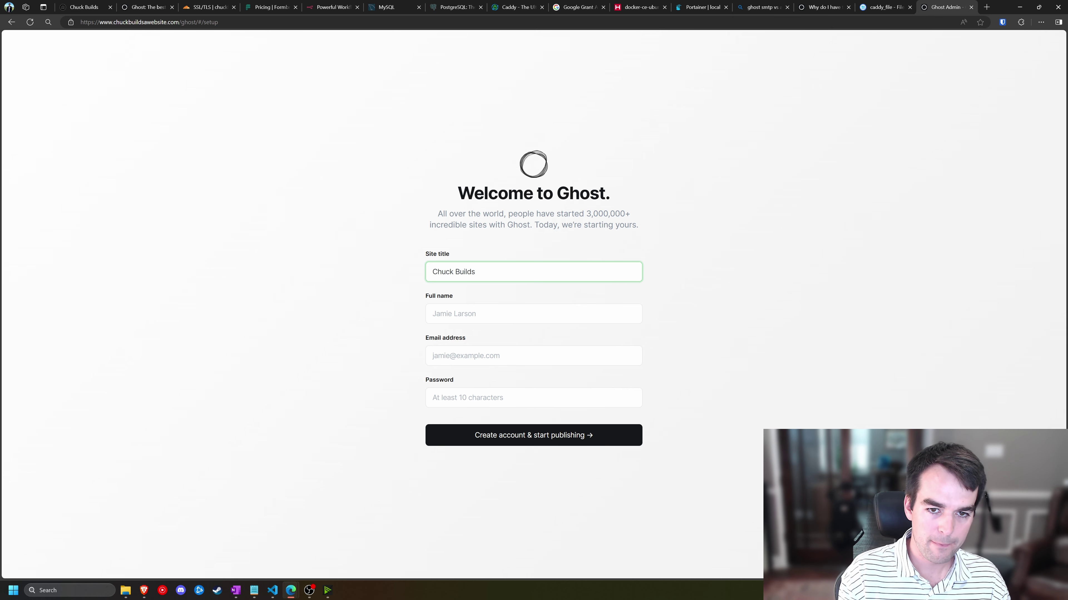
type(" A Website")
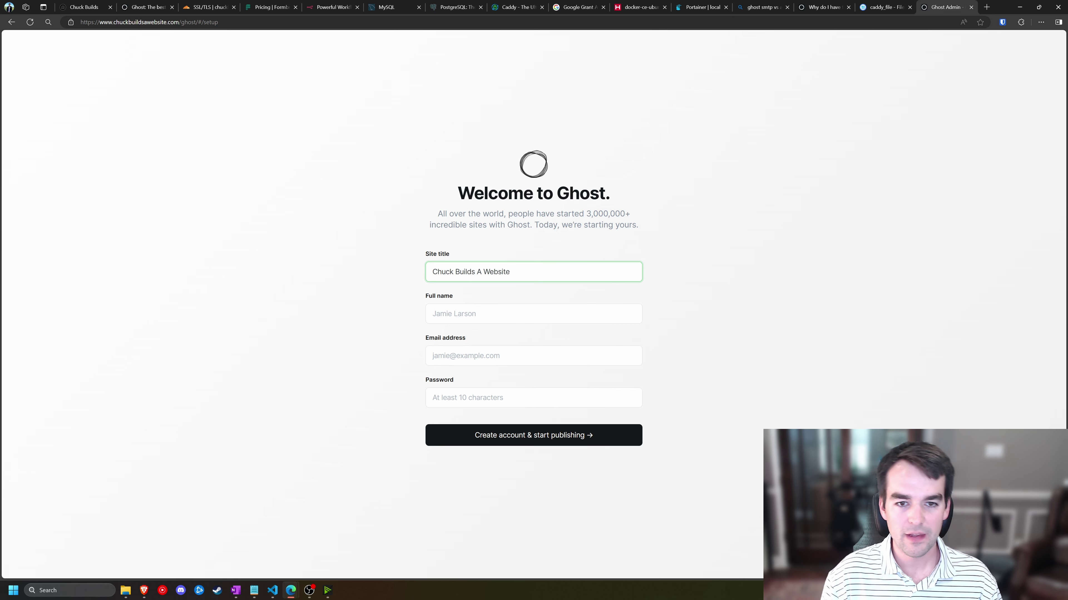
key("Tab")
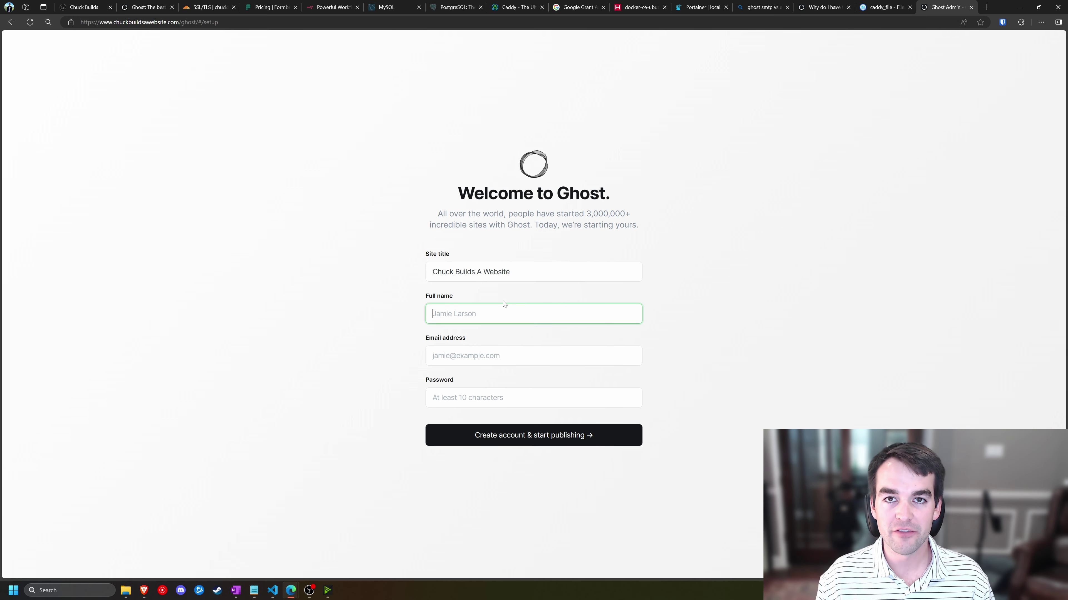
type("Chu")
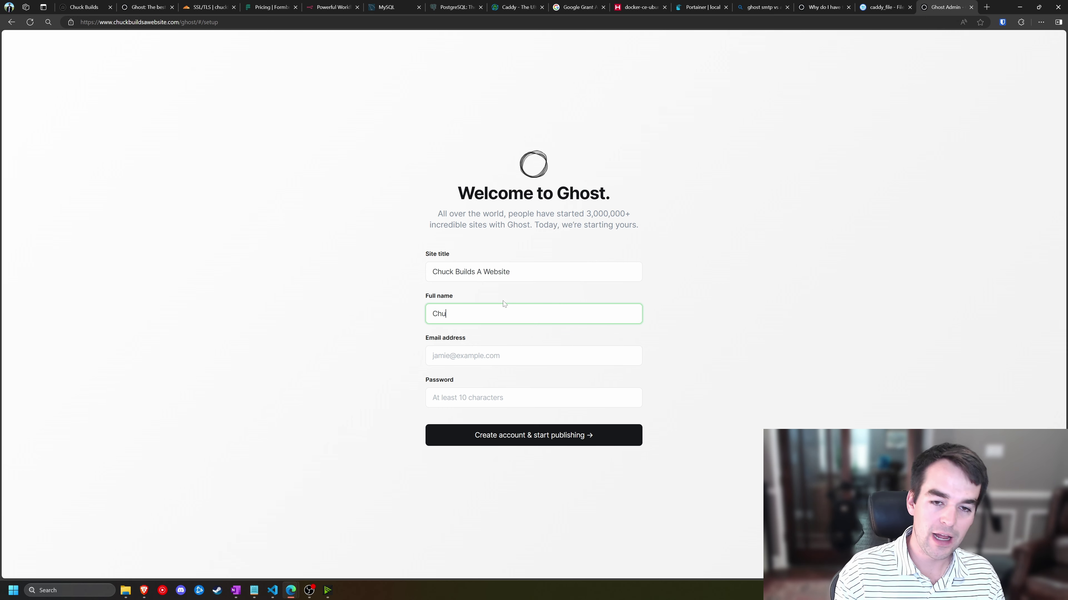
type("ck Builds")
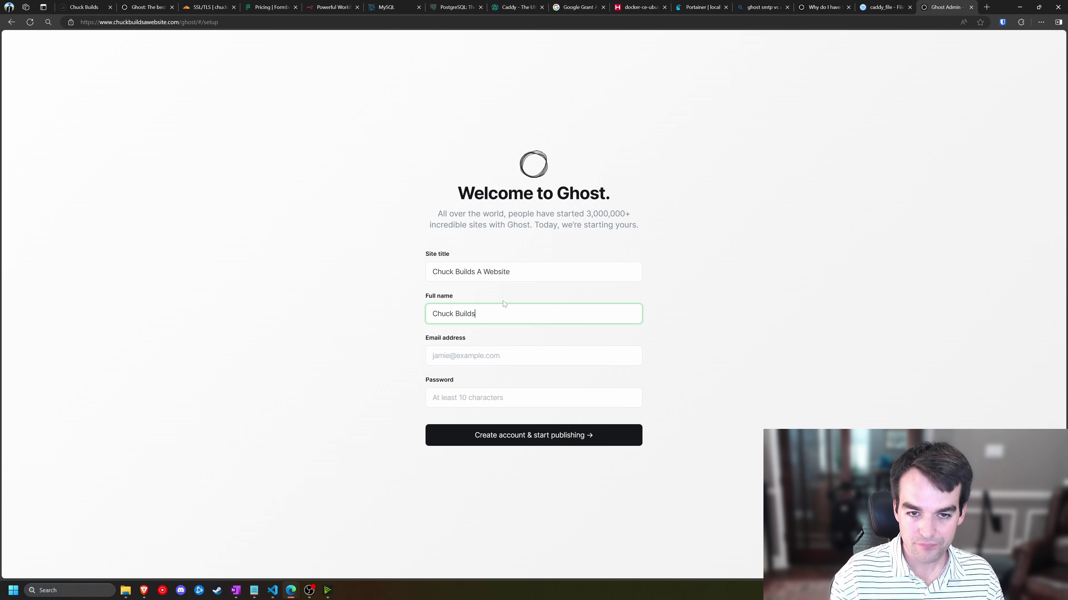
key("Tab")
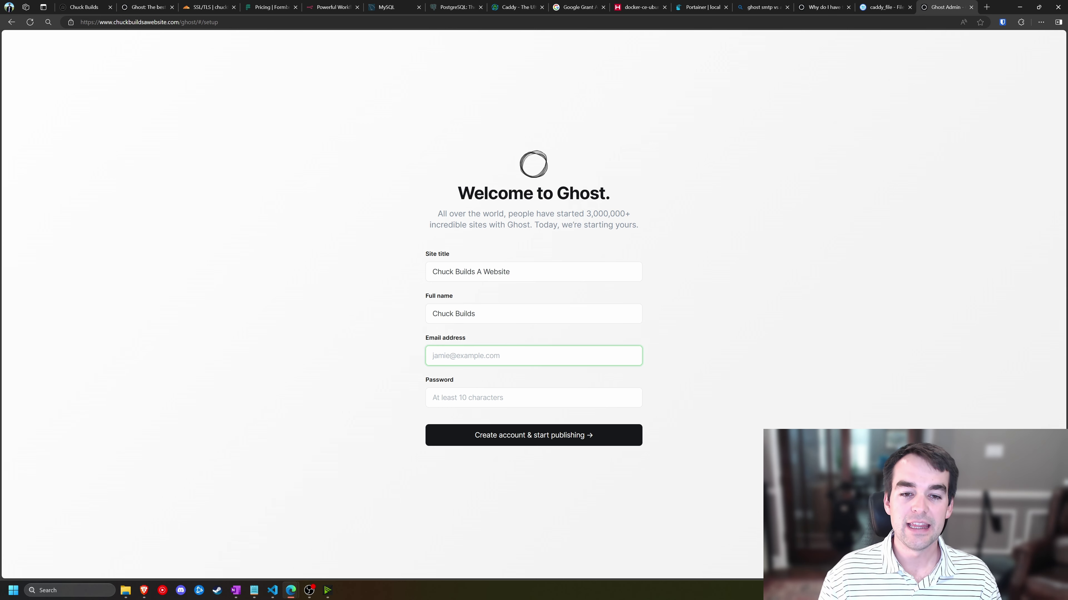
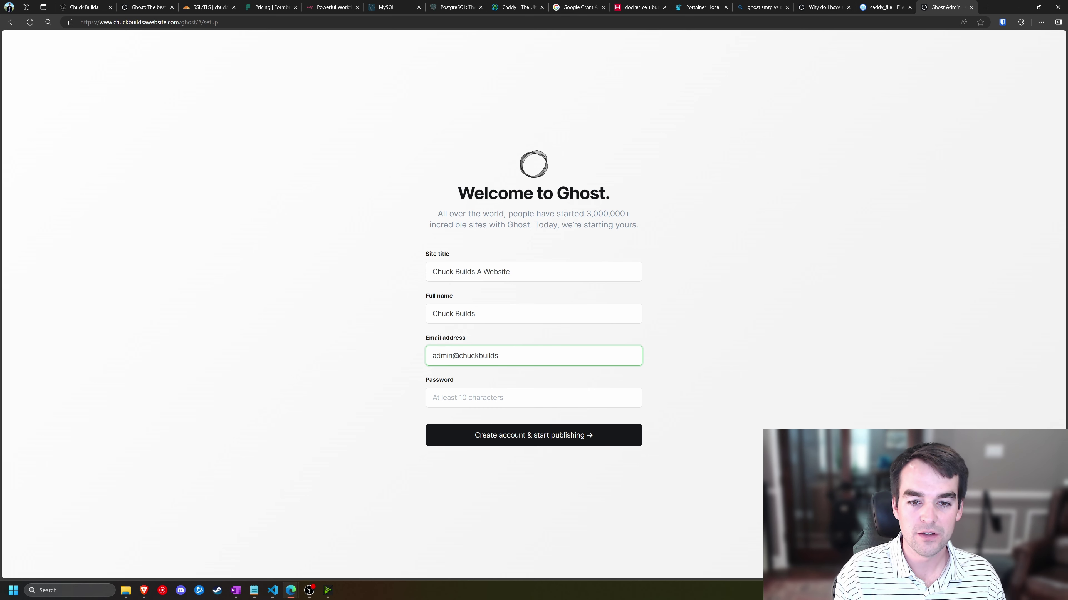
key("Tab")
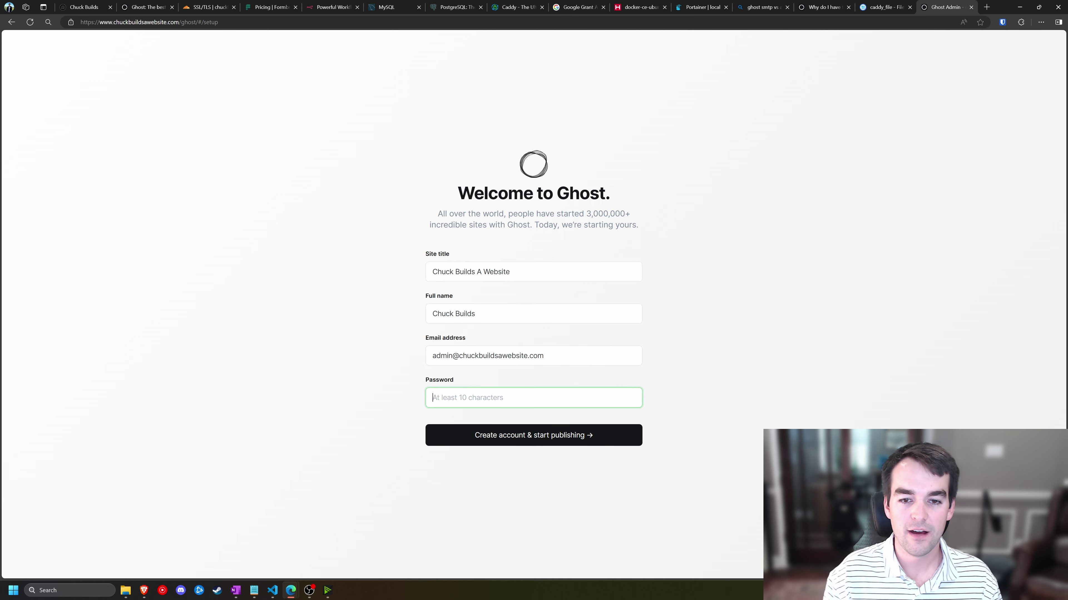
- Paste the account password into the Password field so the setup form is complete
key("ctrl+v")
left_click(724, 392)
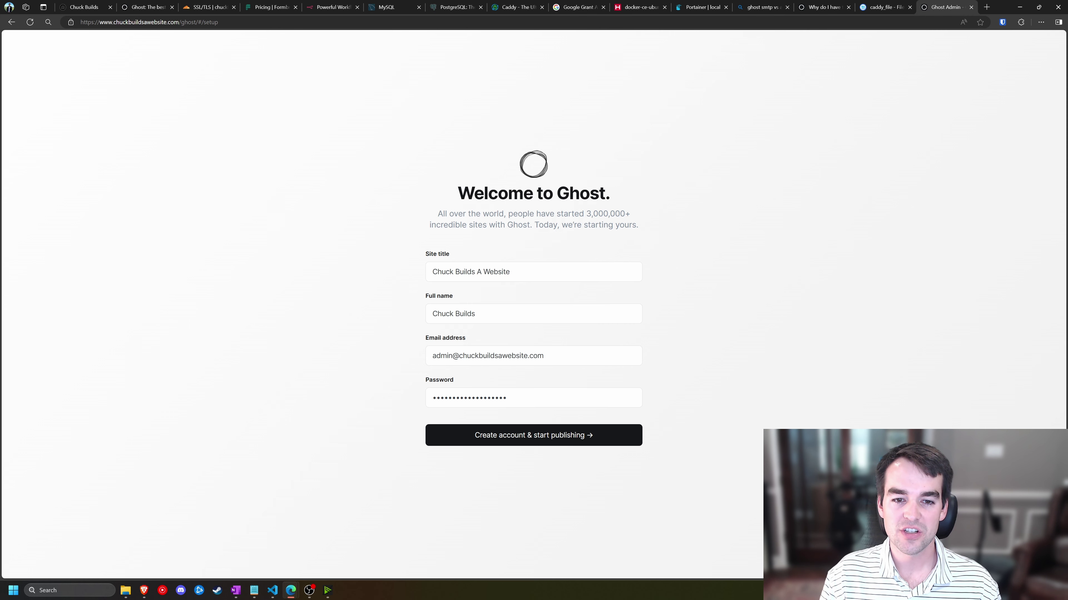
left_click_drag(431, 356, 546, 356)
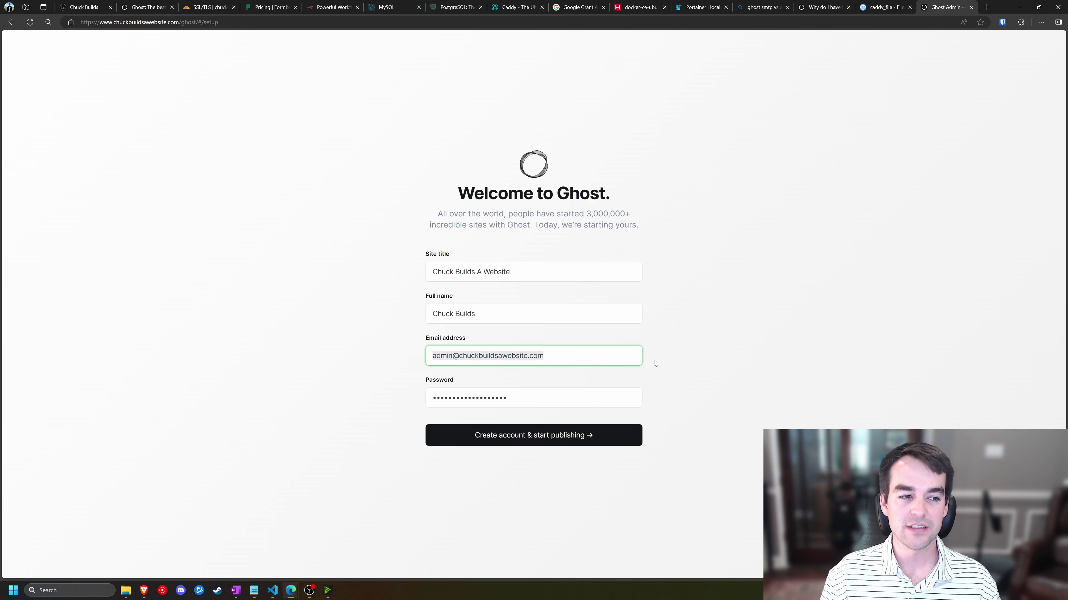
left_click(676, 343)
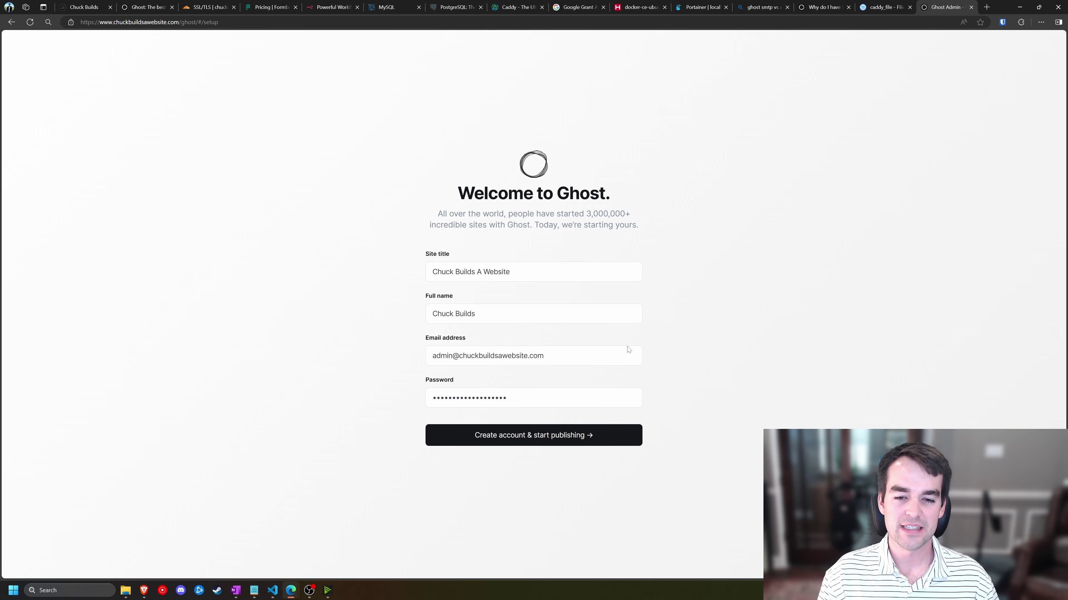
- Create the owner account, save its login in Bitwarden, and dismiss the What's new card
left_click(559, 433)
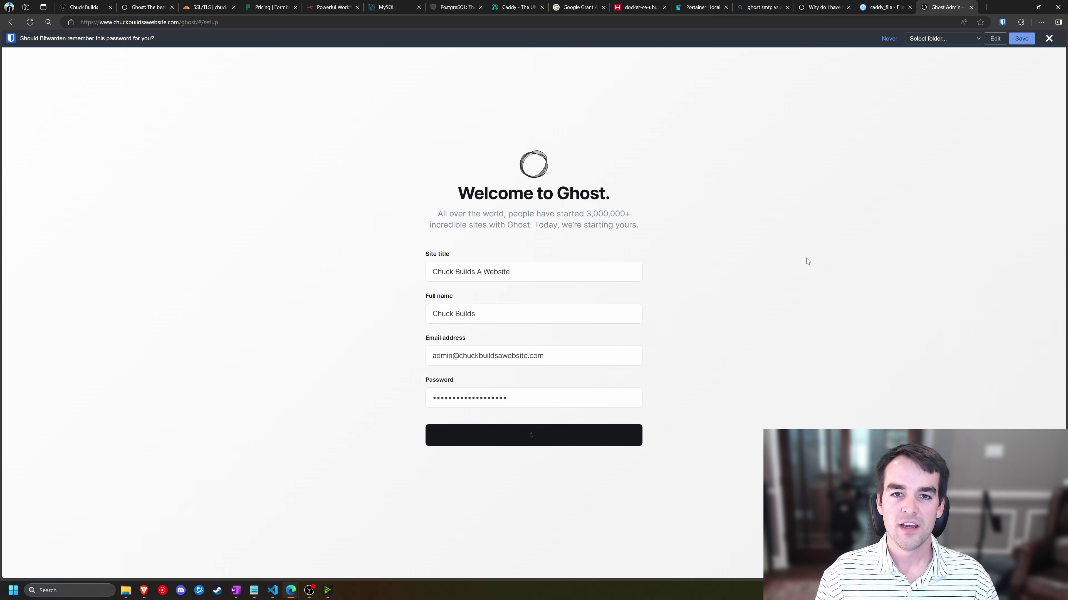
left_click(1020, 39)
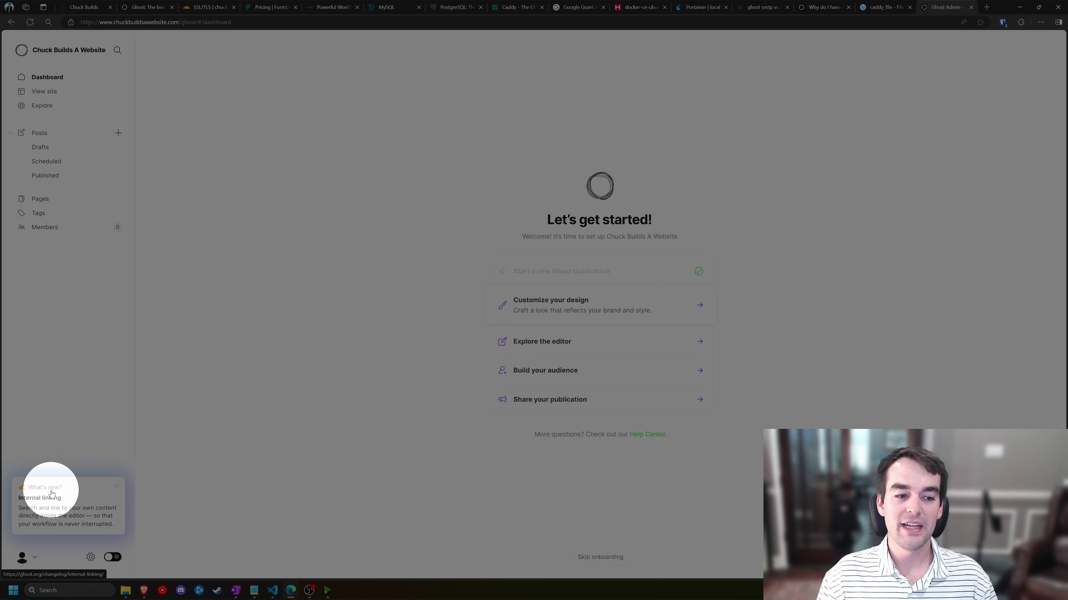
left_click(116, 487)
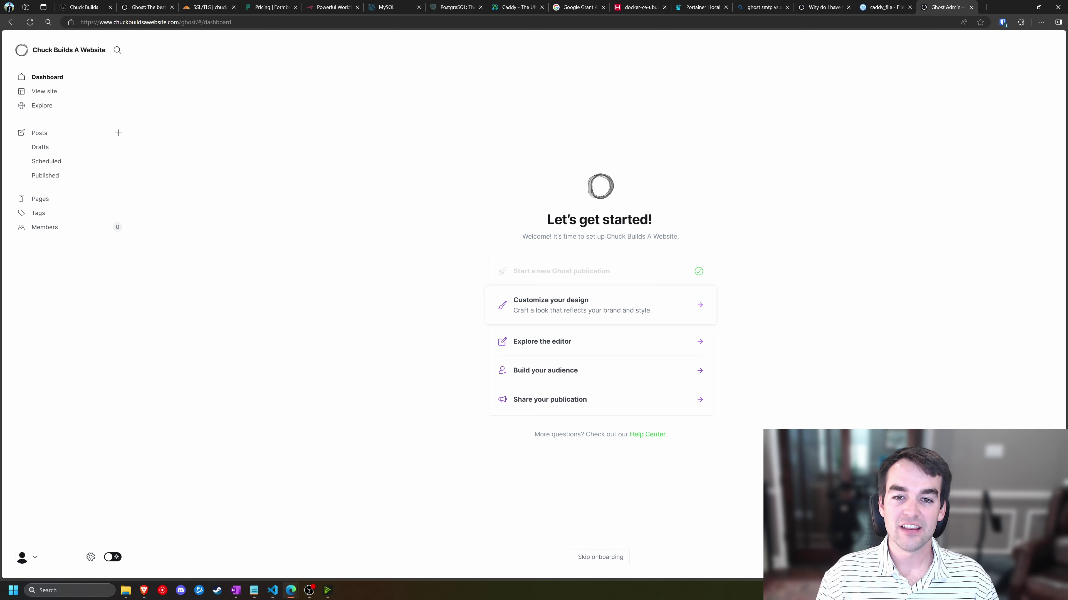
left_click_drag(547, 219, 679, 239)
left_click(677, 244)
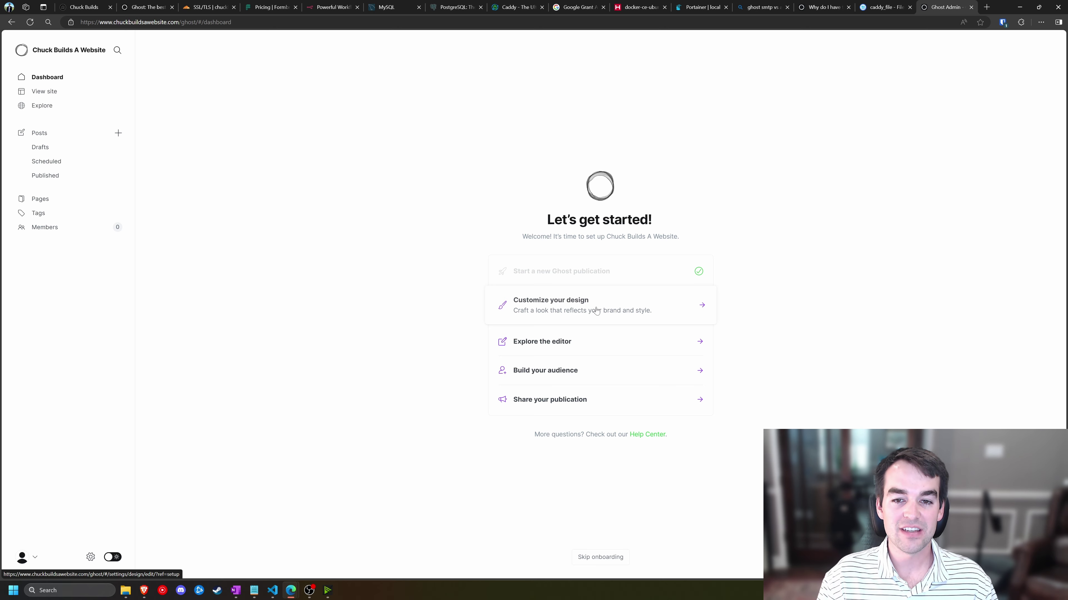
left_click(597, 311)
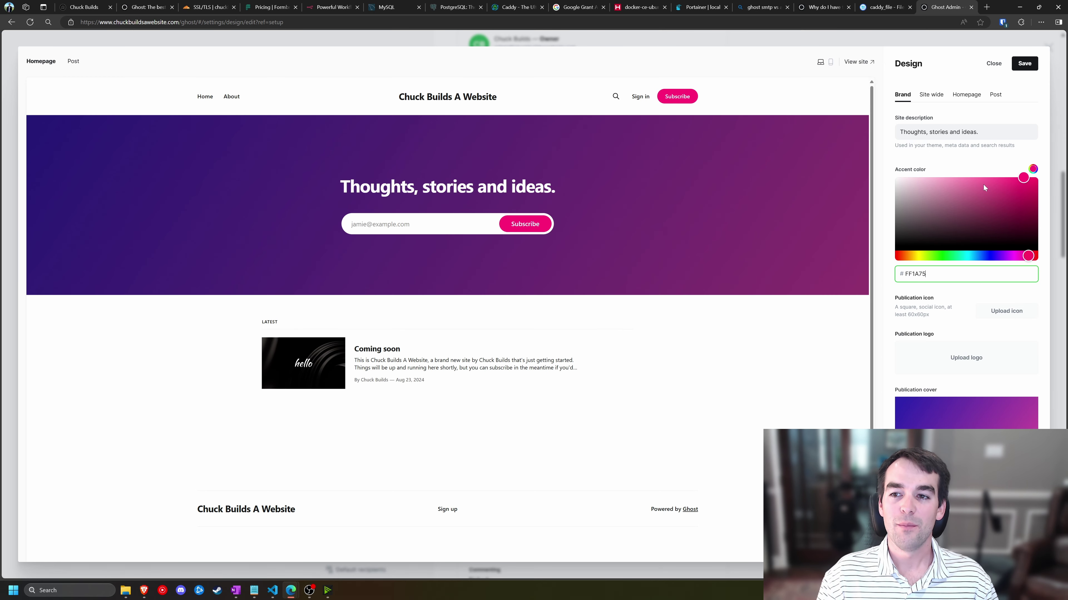
- Set the site accent colour to yellow eee900
left_click_drag(1024, 179, 983, 208)
left_click_drag(908, 256, 918, 255)
left_click_drag(983, 205, 1046, 182)
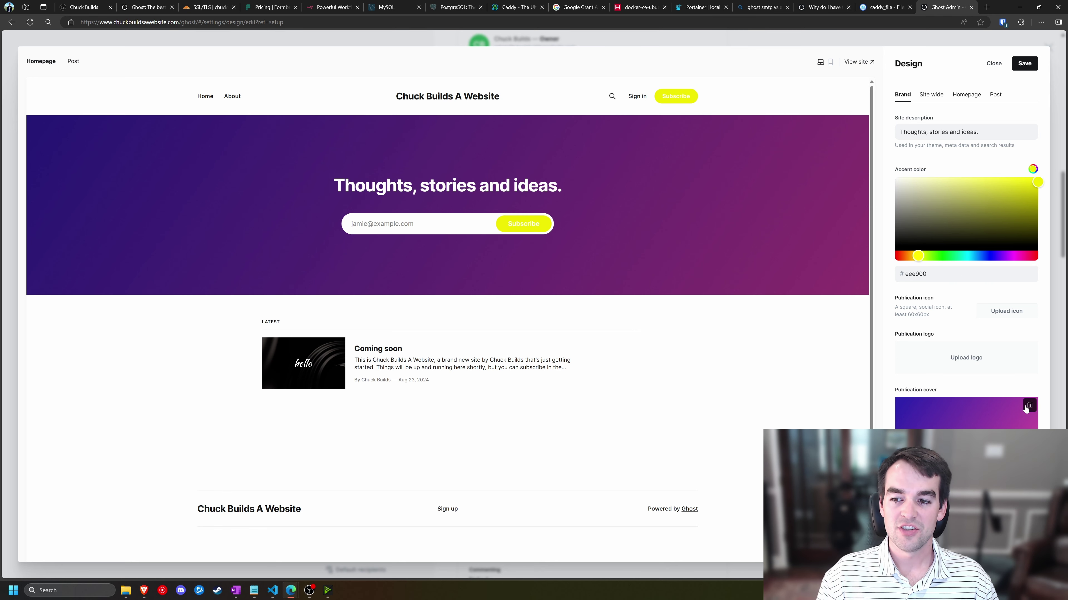
- Replace the purple cover image with a red nebula photo from Unsplash
left_click(1029, 406)
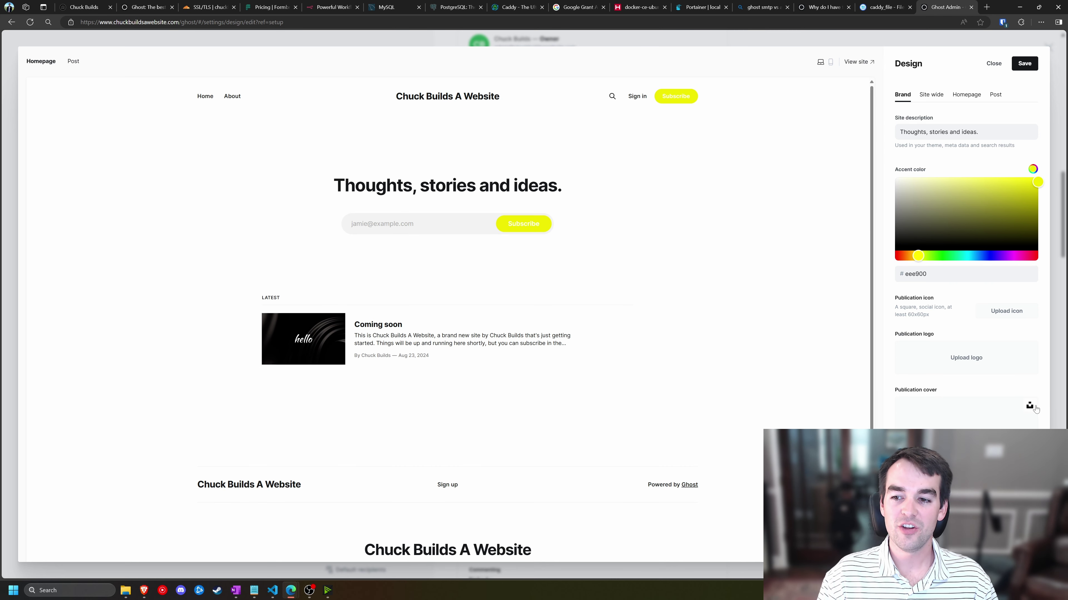
left_click(1029, 405)
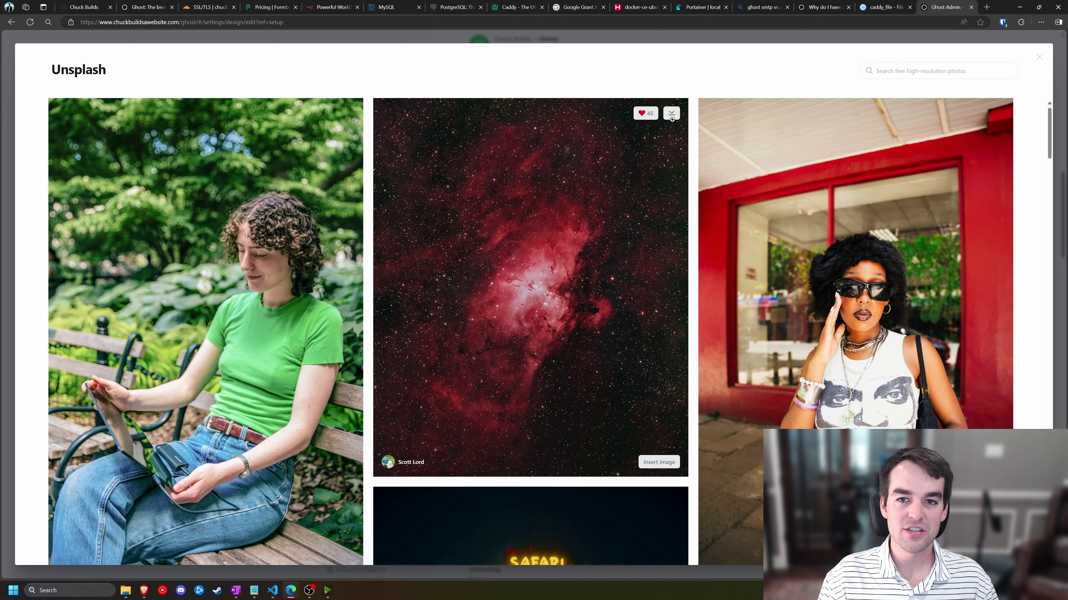
left_click(671, 113)
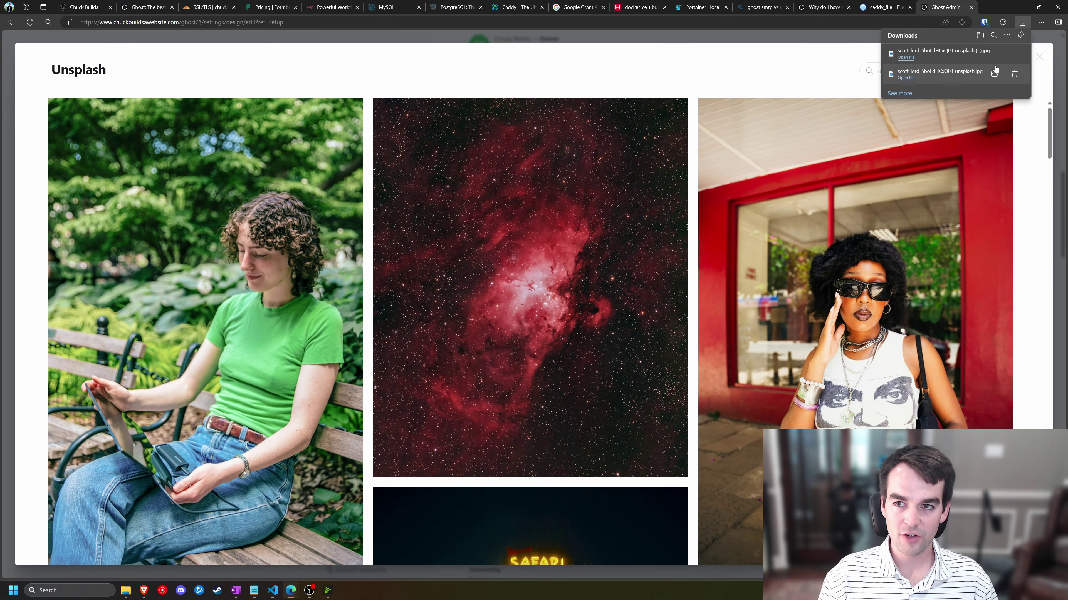
left_click(513, 254)
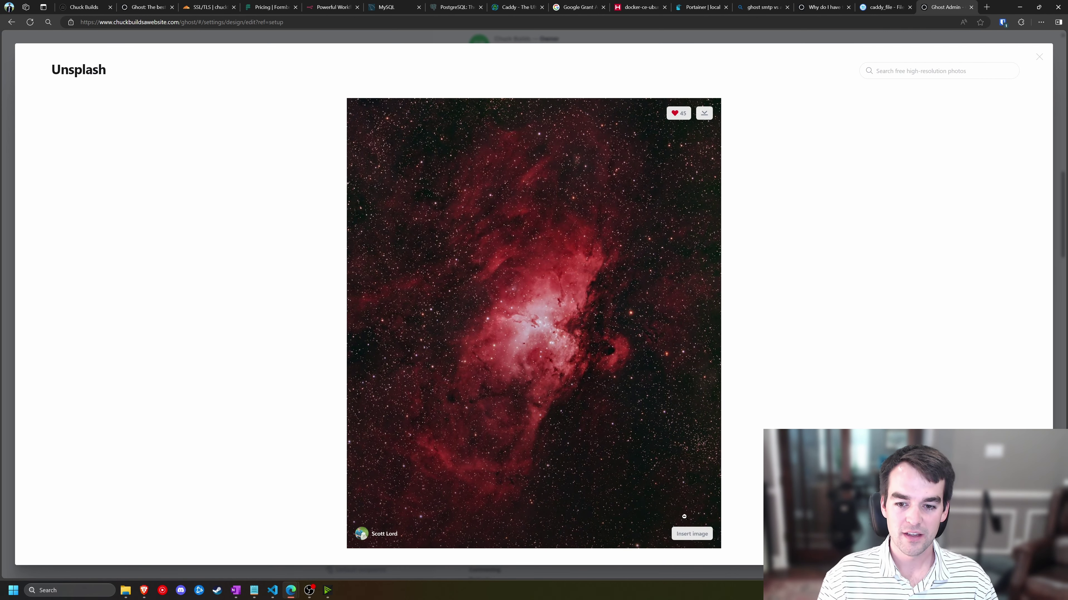
left_click(692, 534)
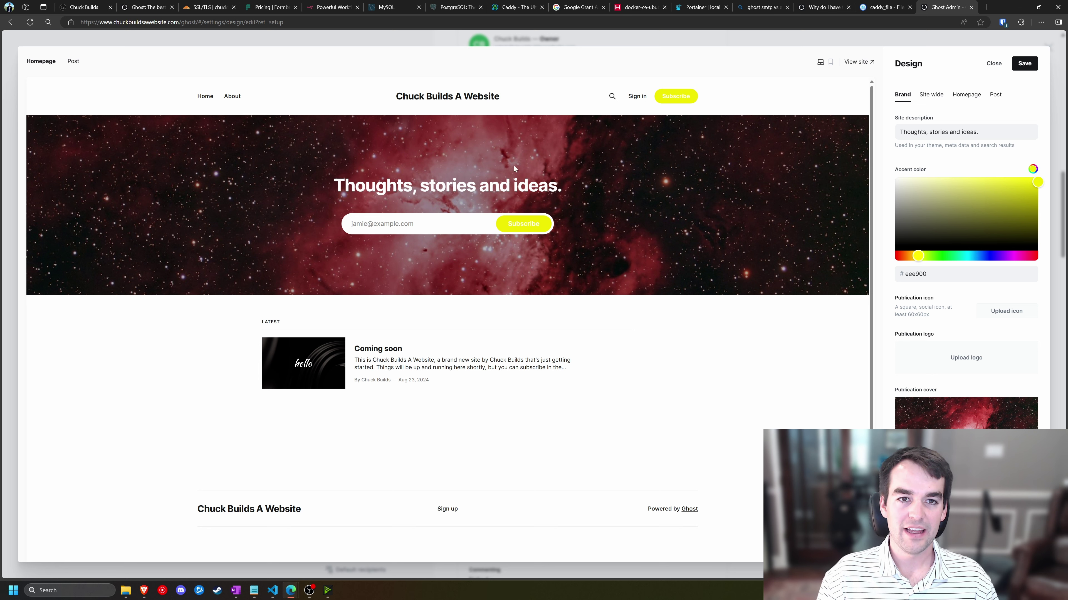
- Change the site description to 'Chuck Built a WEbsite' and save the design
triple_click(940, 132)
type("Chuck Built a WEbsite")
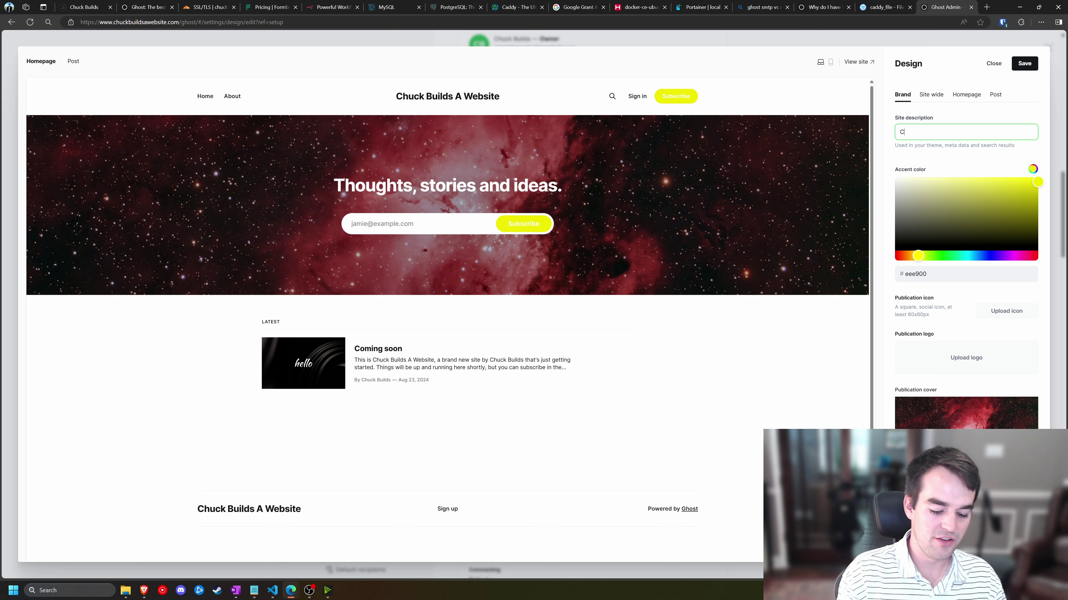
left_click(1010, 65)
left_click(1012, 65)
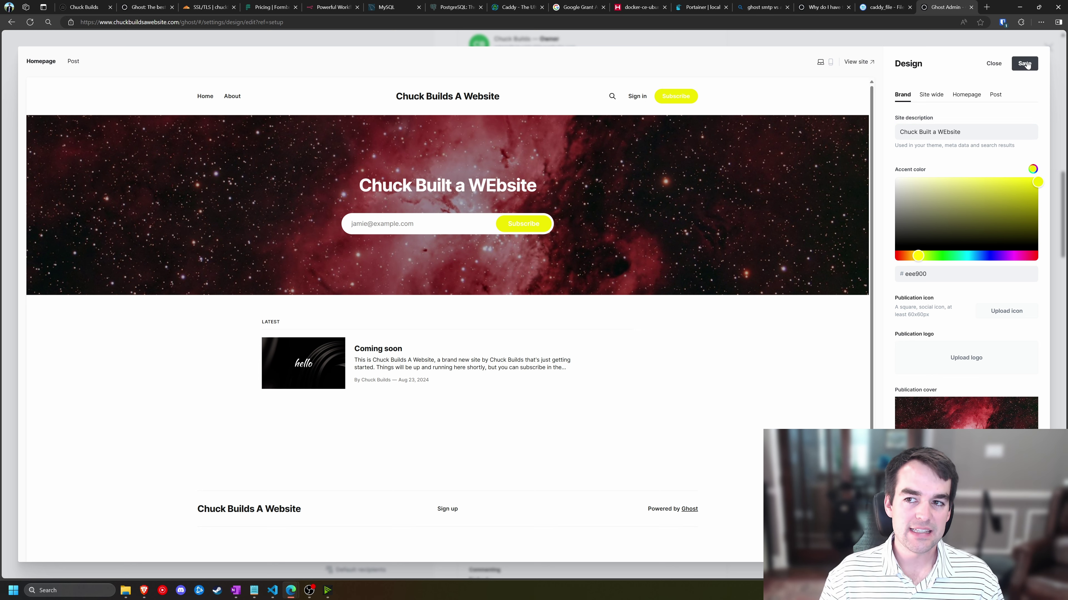
- Start a new post titled 'Test'
left_click(996, 67)
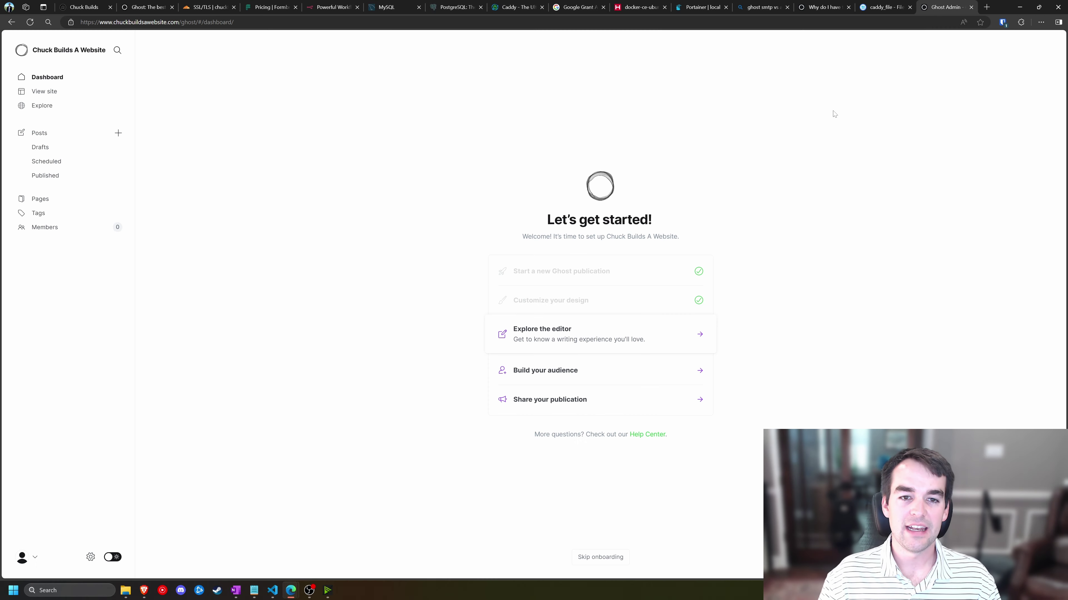
left_click(558, 341)
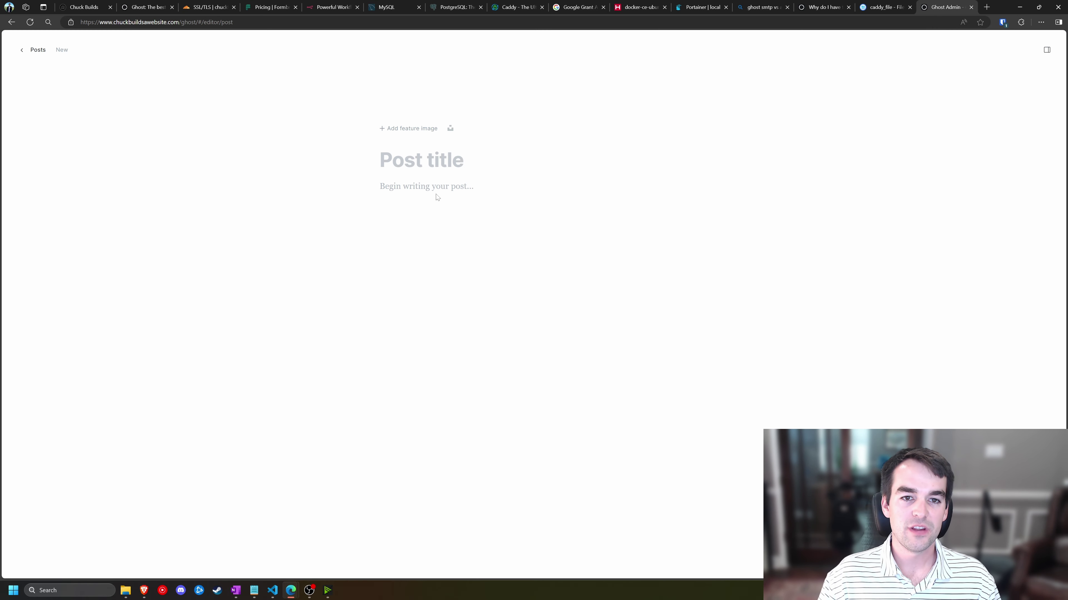
mouse_move(436, 193)
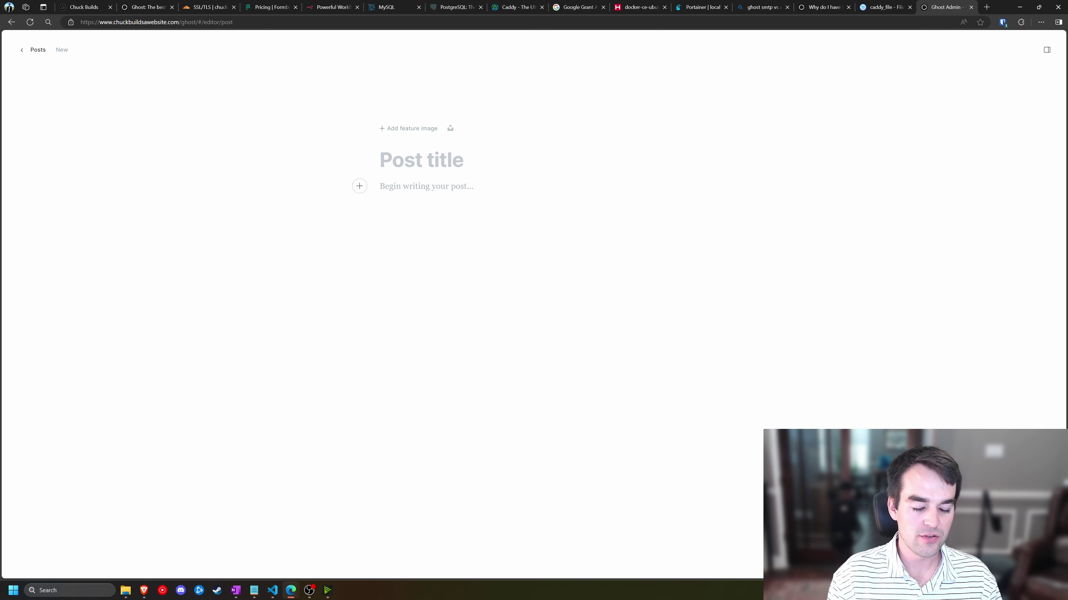
type("Test")
- Set an Unsplash laptop SSD photo as the post's feature image
left_click(450, 128)
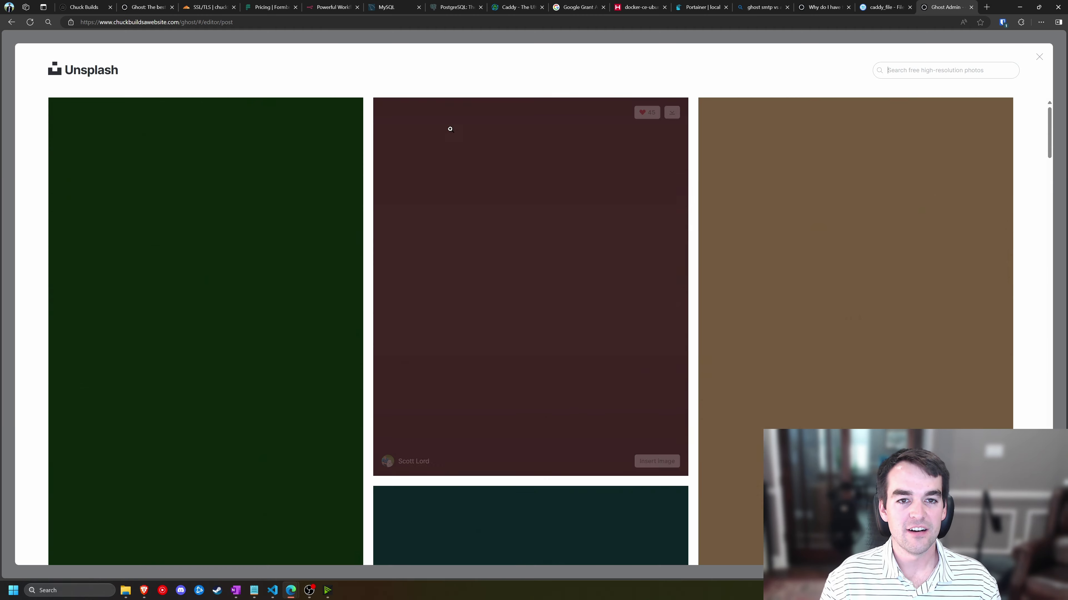
scroll(451, 224, "down", 5)
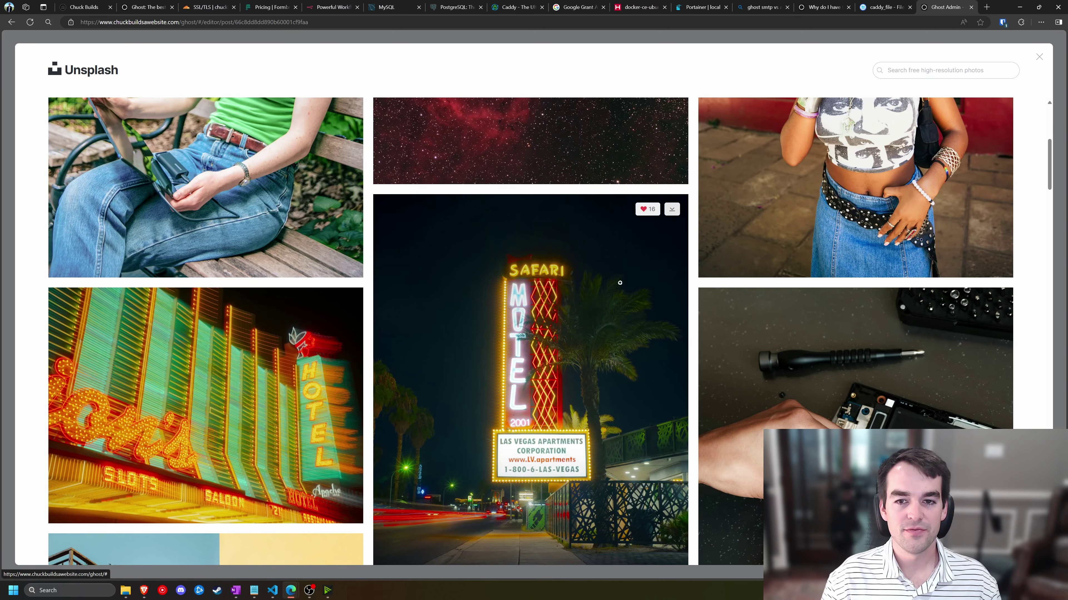
scroll(620, 283, "down", 4)
left_click(981, 485)
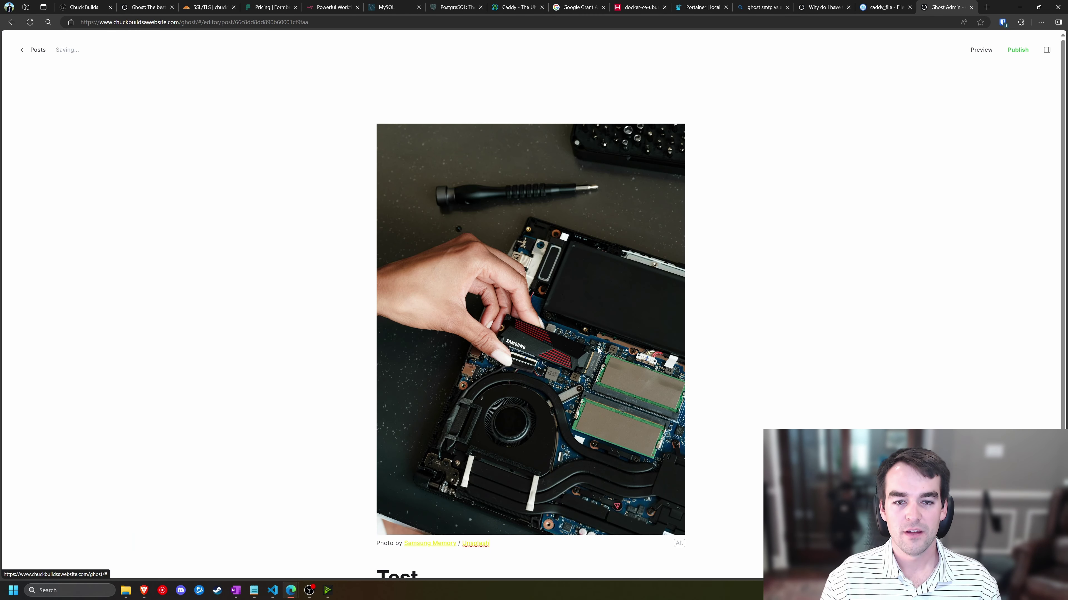
scroll(597, 347, "down", 5)
- Add body text 'Test' and an email-only content card, cancelling an extra image card
type("Test")
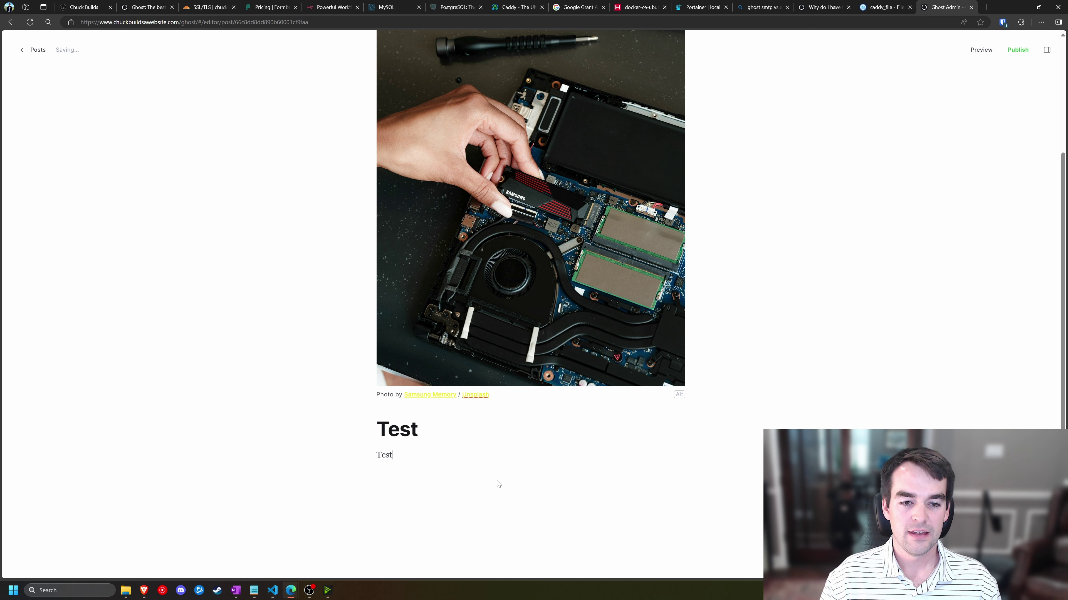
left_click(356, 481)
scroll(417, 515, "down", 3)
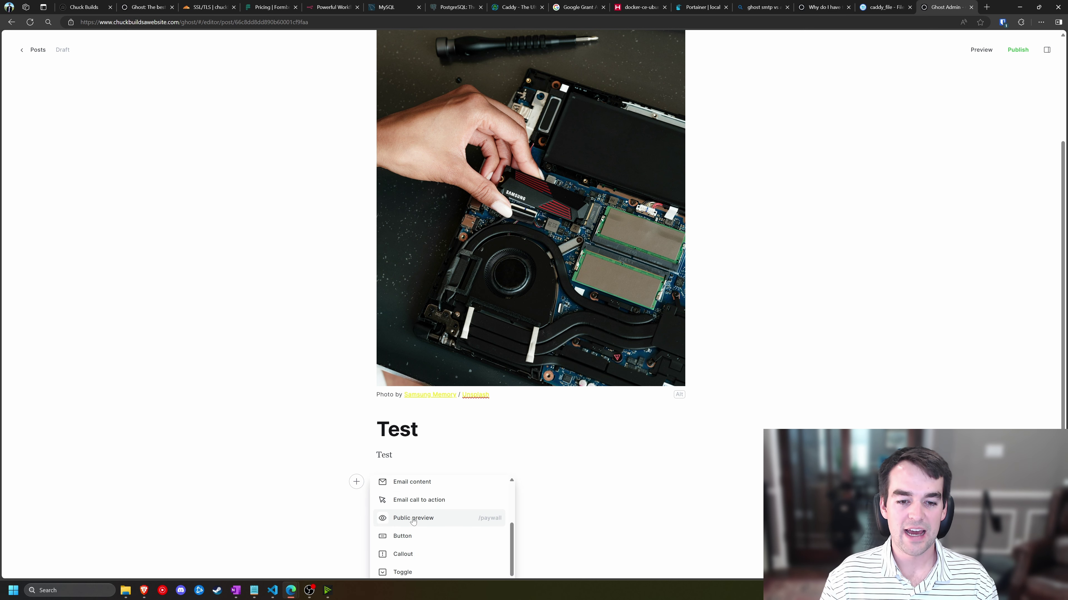
left_click(413, 488)
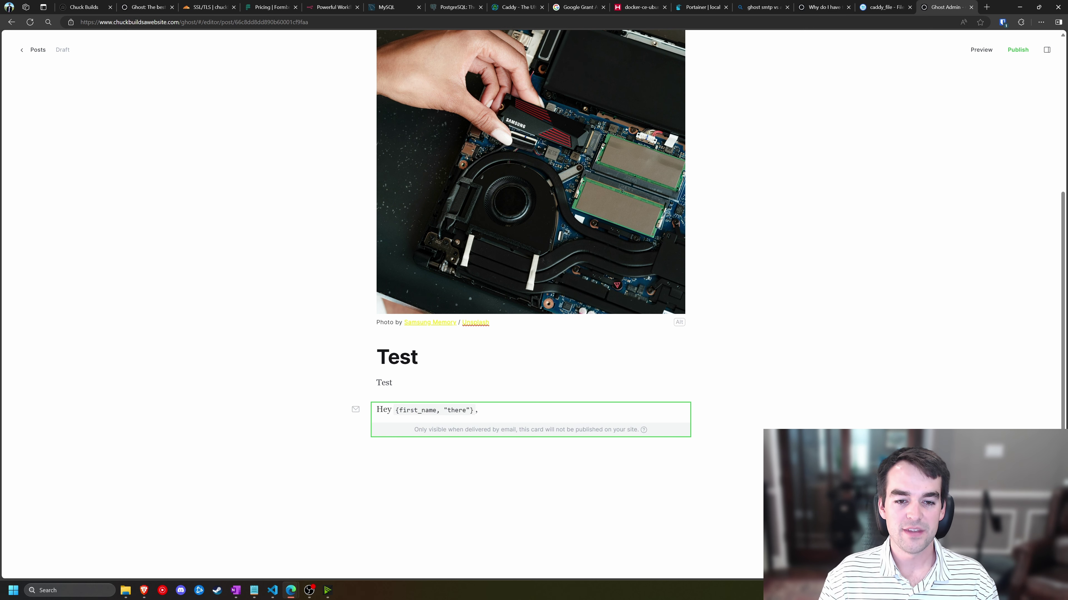
left_click(356, 458)
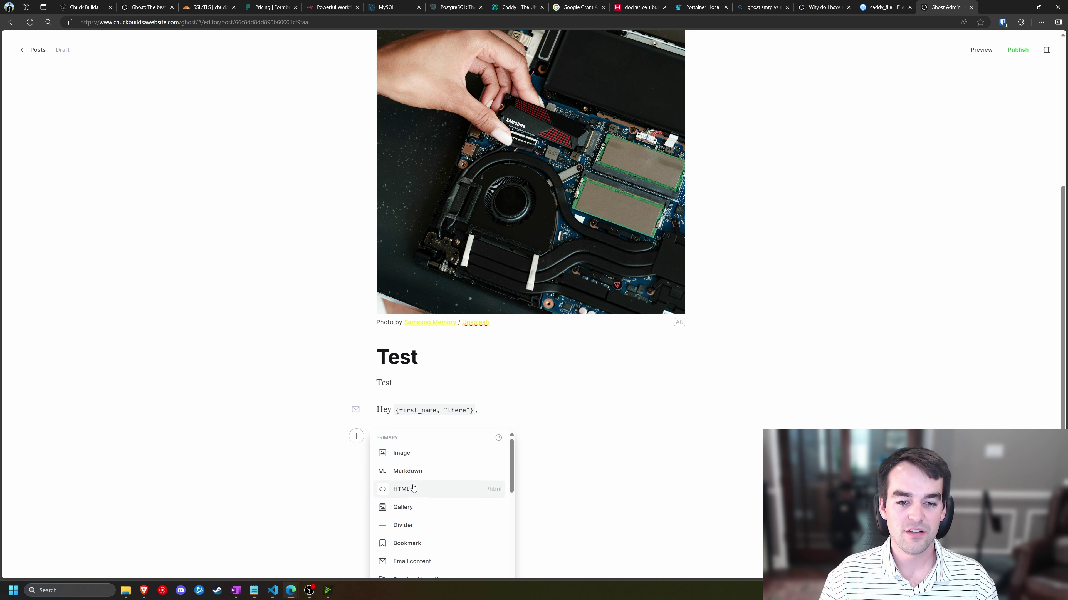
left_click(410, 457)
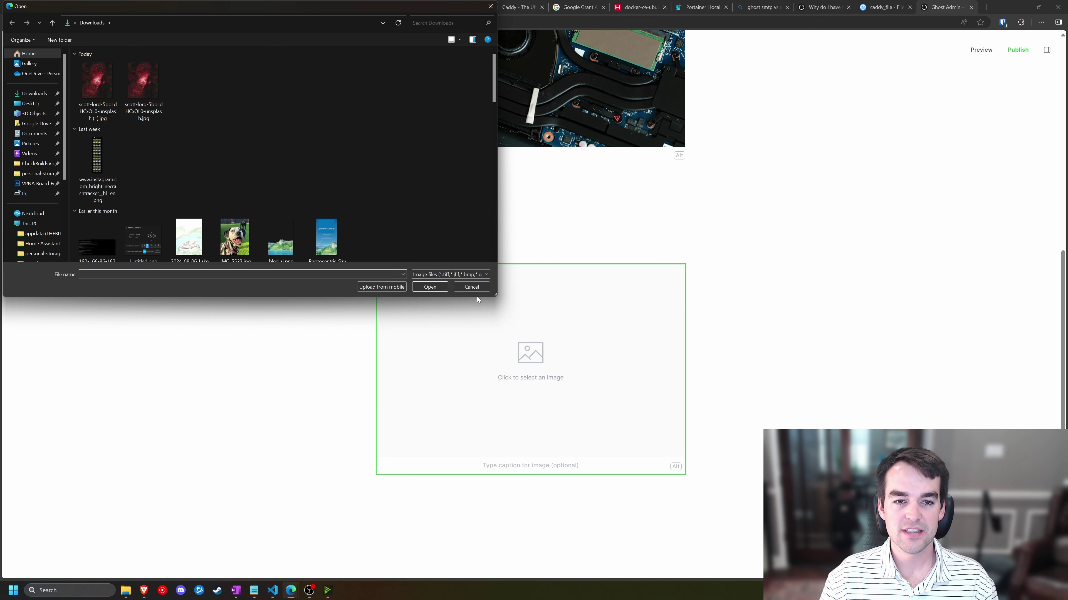
left_click(466, 288)
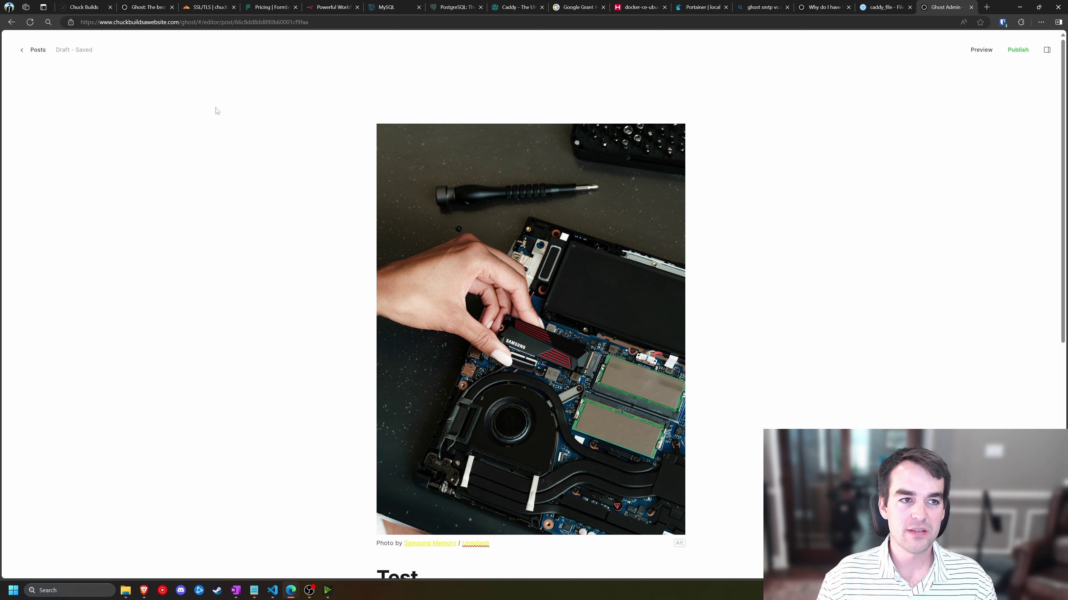
key("ctrl")
key("ctrl")
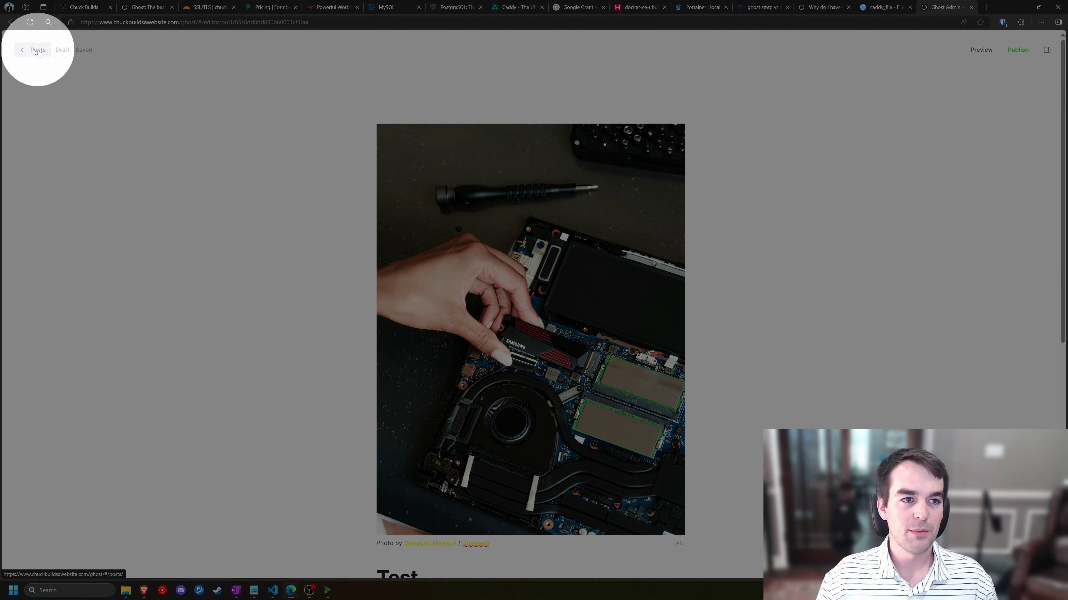
- Return to Posts, open Settings at the Staff section, and scroll toward the newsletter settings
left_click(38, 51)
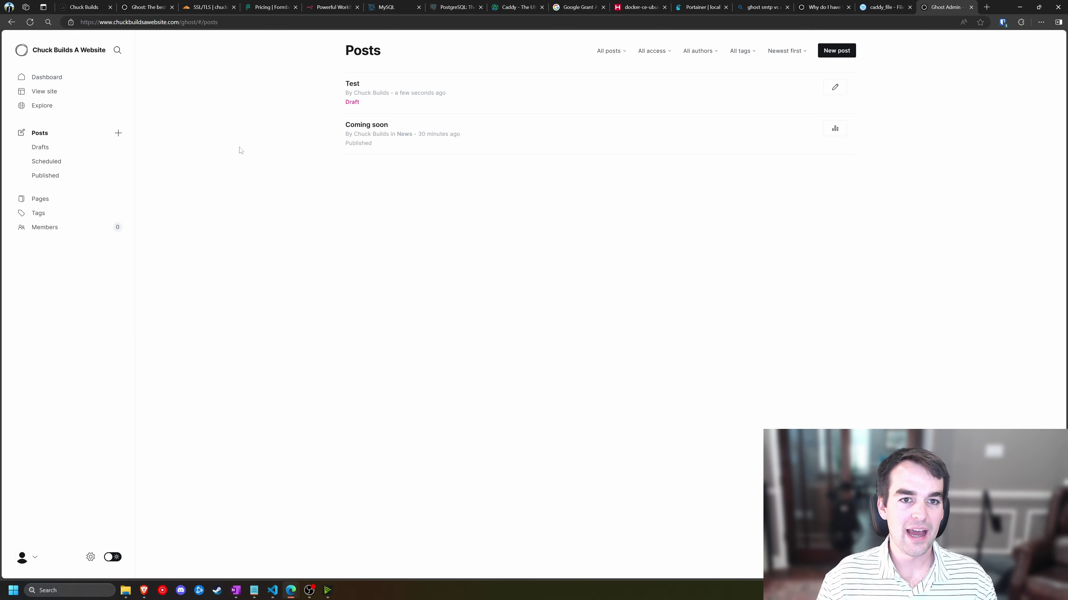
key("ctrl")
key("ctrl")
left_click(90, 557)
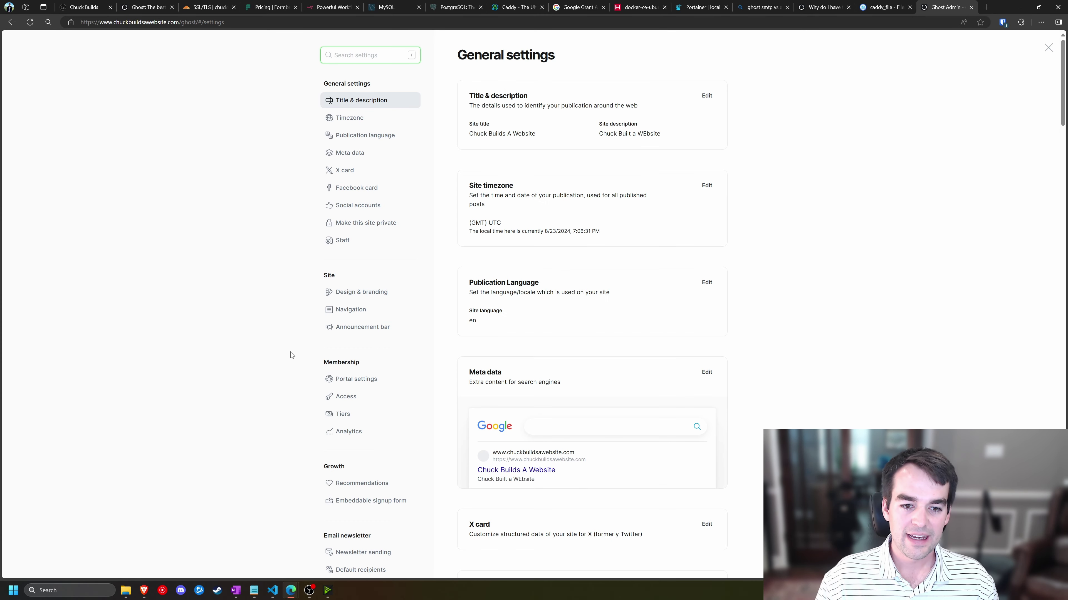
left_click(344, 241)
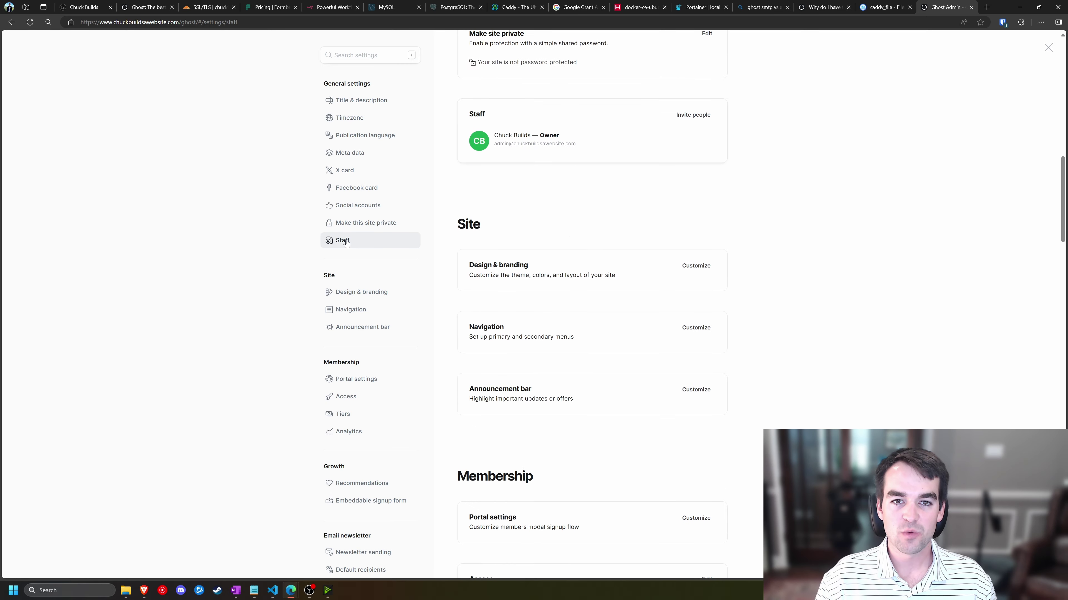
mouse_move(520, 140)
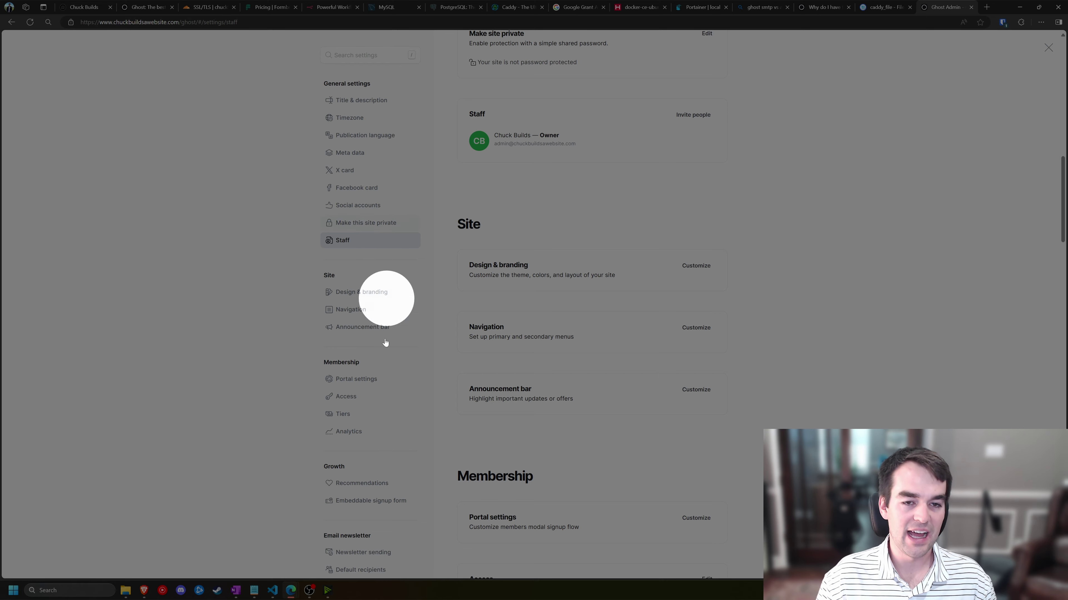
scroll(385, 343, "down", 1)
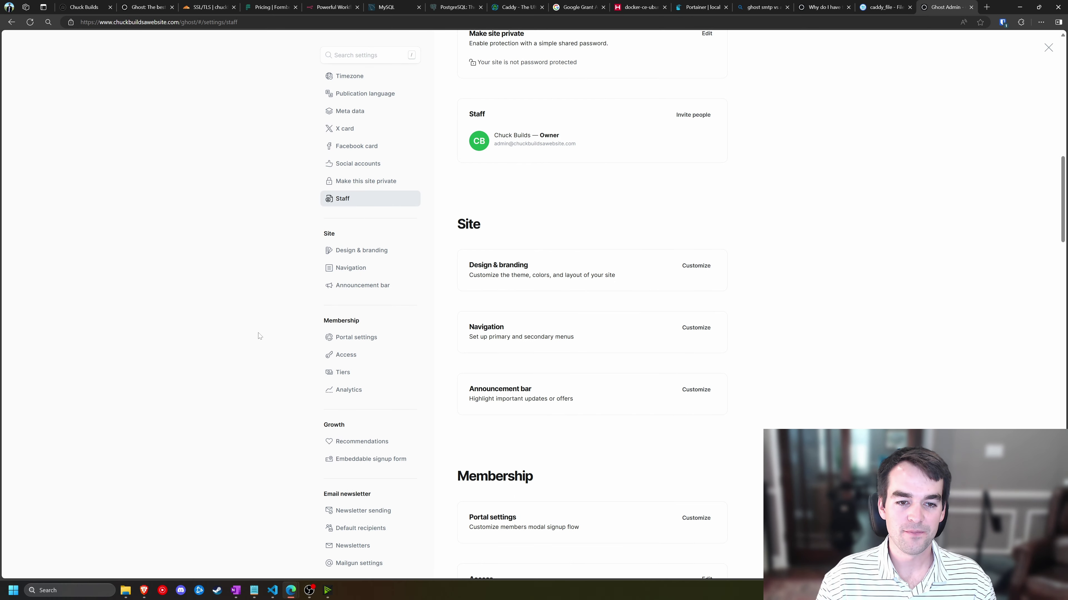
scroll(290, 339, "down", 2)
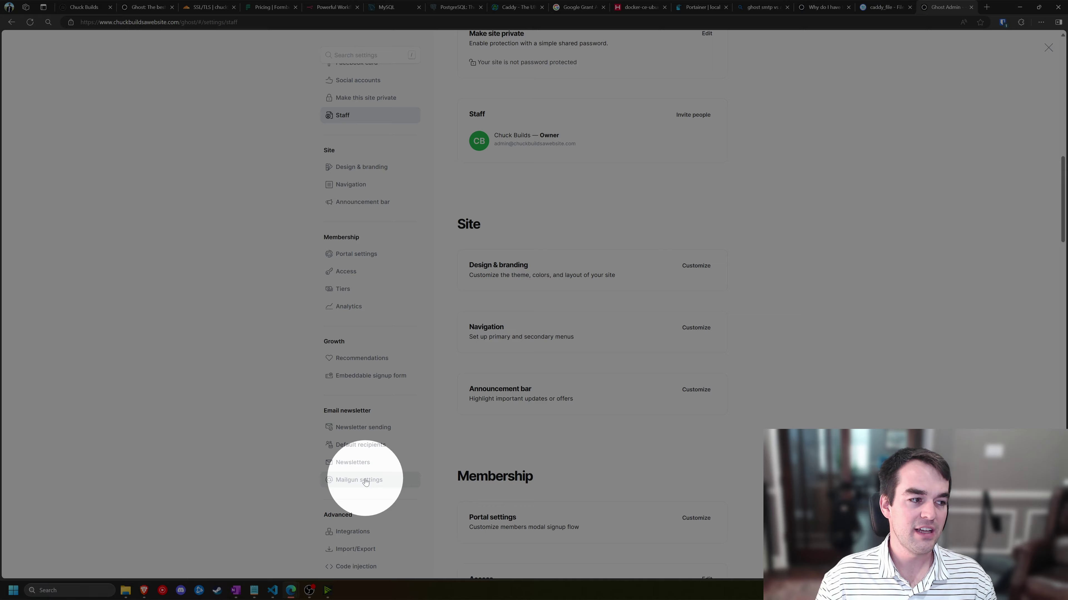
- Enter Mailgun domain mg.chuckbuildsawebsite.com with US region, then open Mailgun's API keys page
left_click(364, 480)
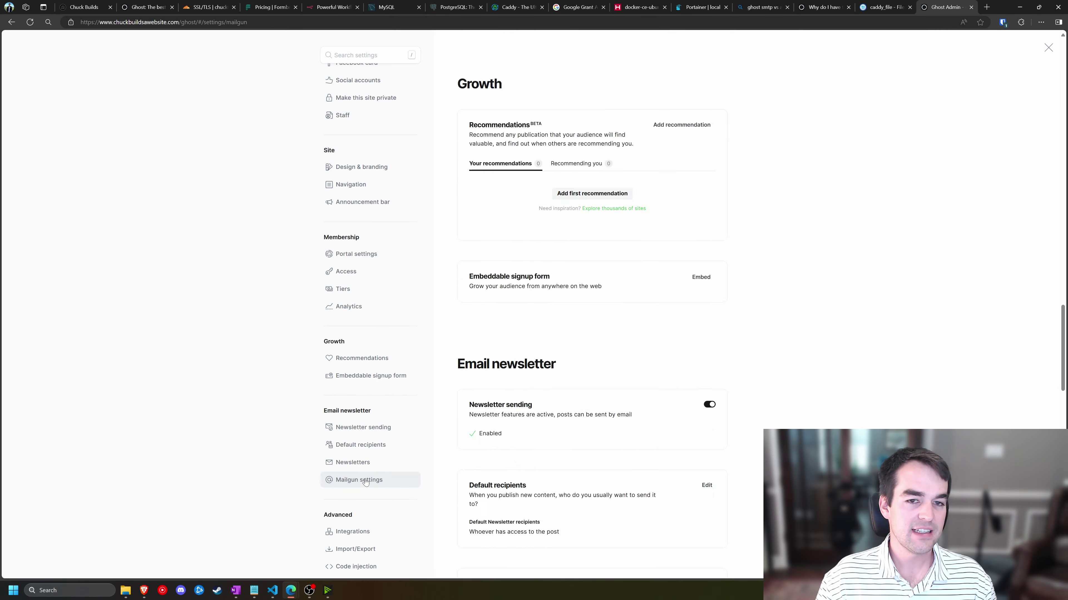
left_click_drag(468, 164, 534, 163)
left_click(706, 114)
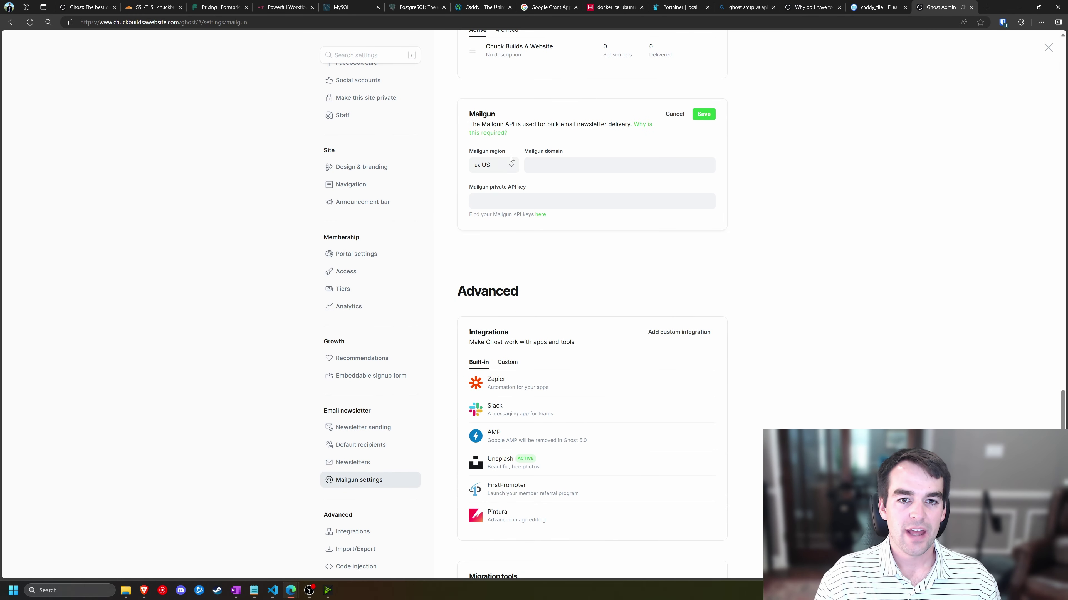
scroll(530, 210, "up", 1)
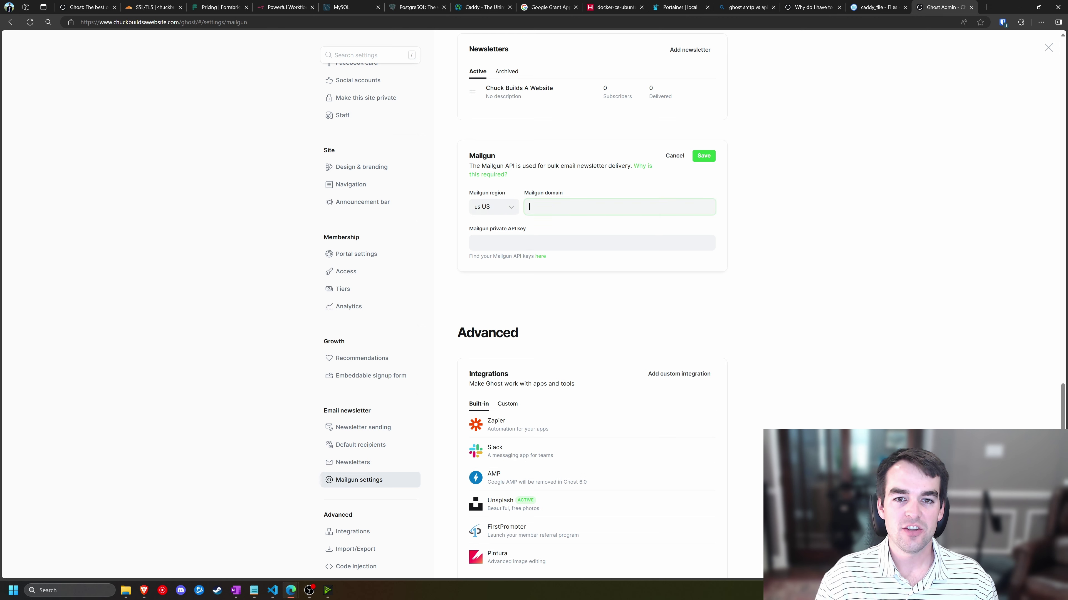
left_click(542, 243)
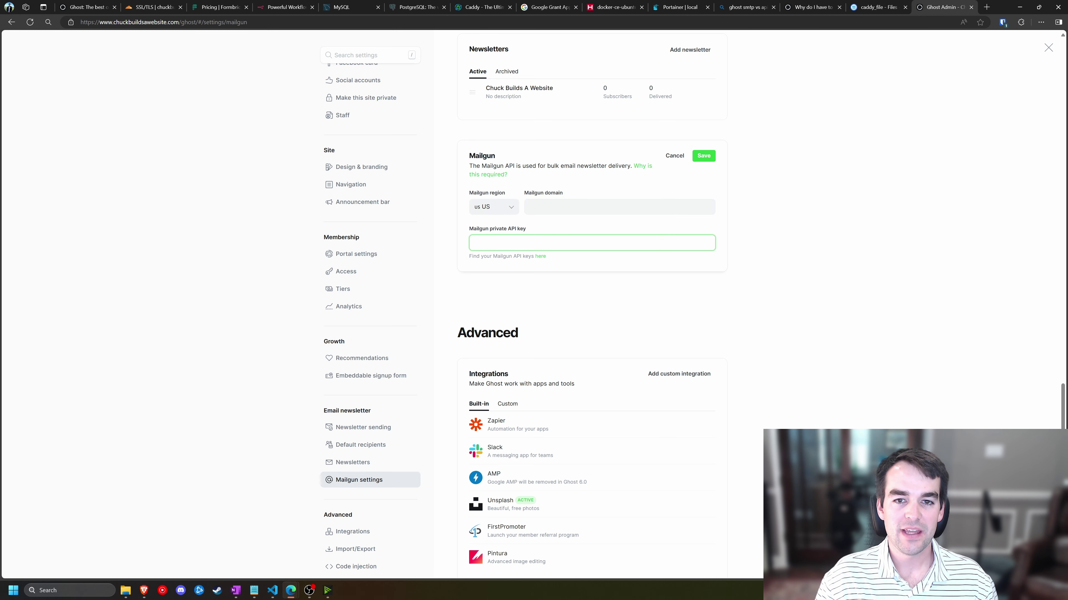
left_click(542, 207)
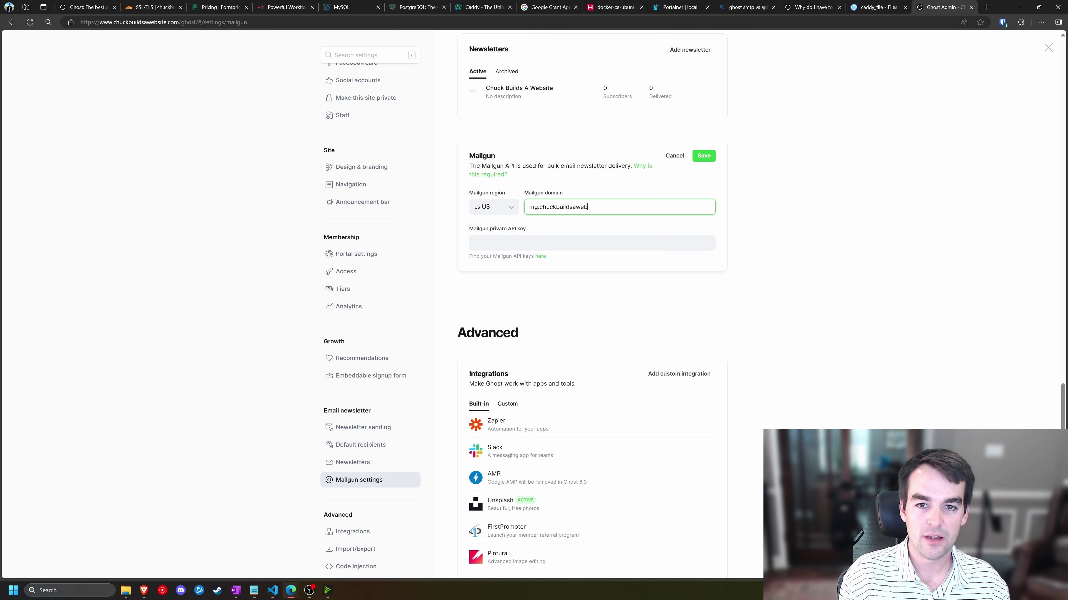
key("ctrl")
key("ctrl")
left_click(544, 258)
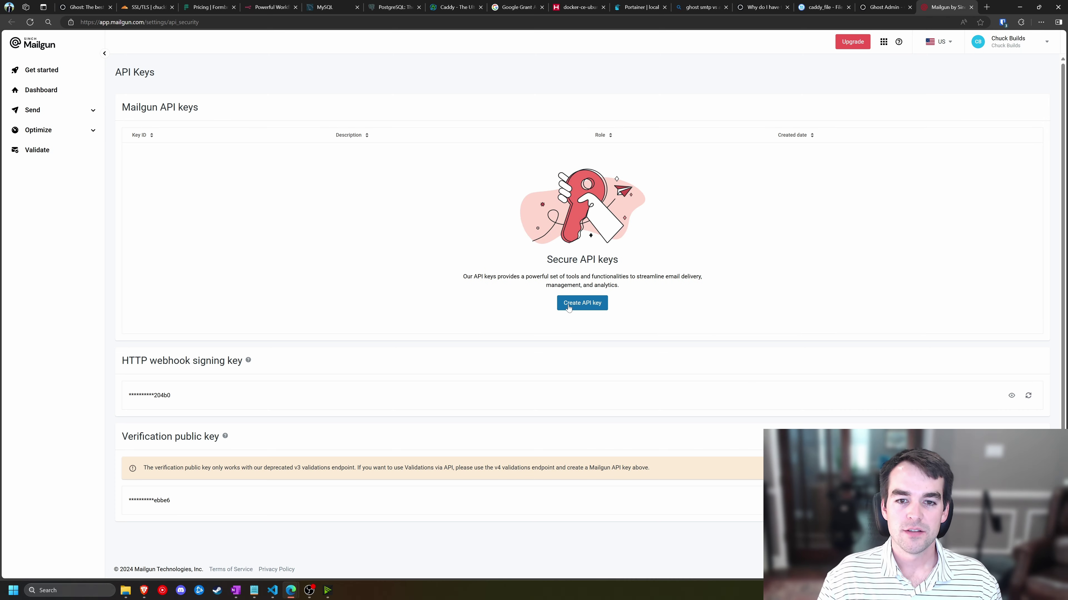
- Create a Mailgun API key described 'Ghost Newsletter API Key', copy it, and return to Ghost
left_click(586, 308)
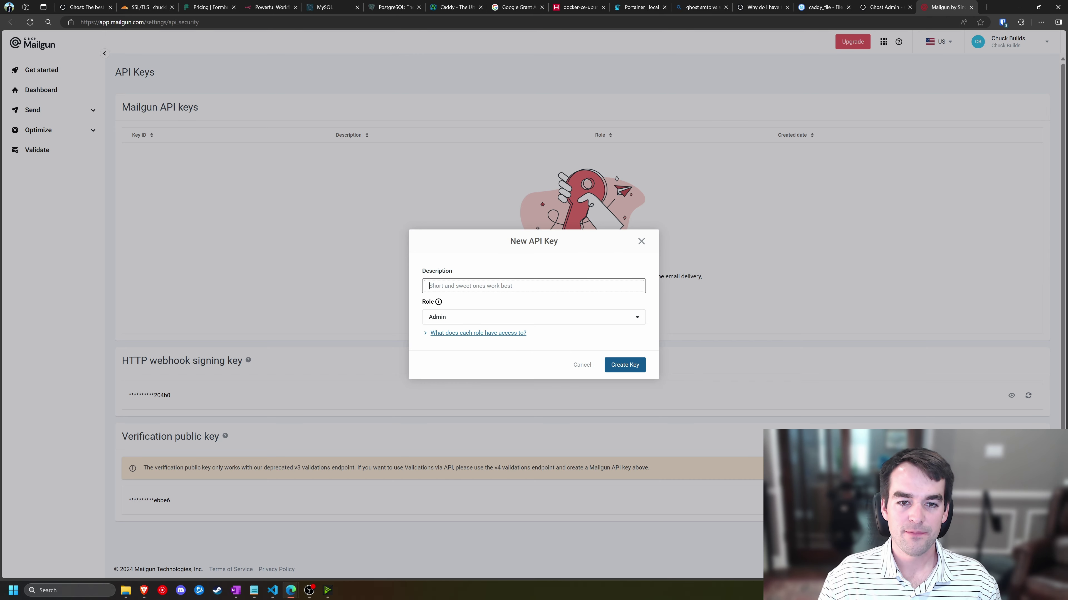
type("Ghost")
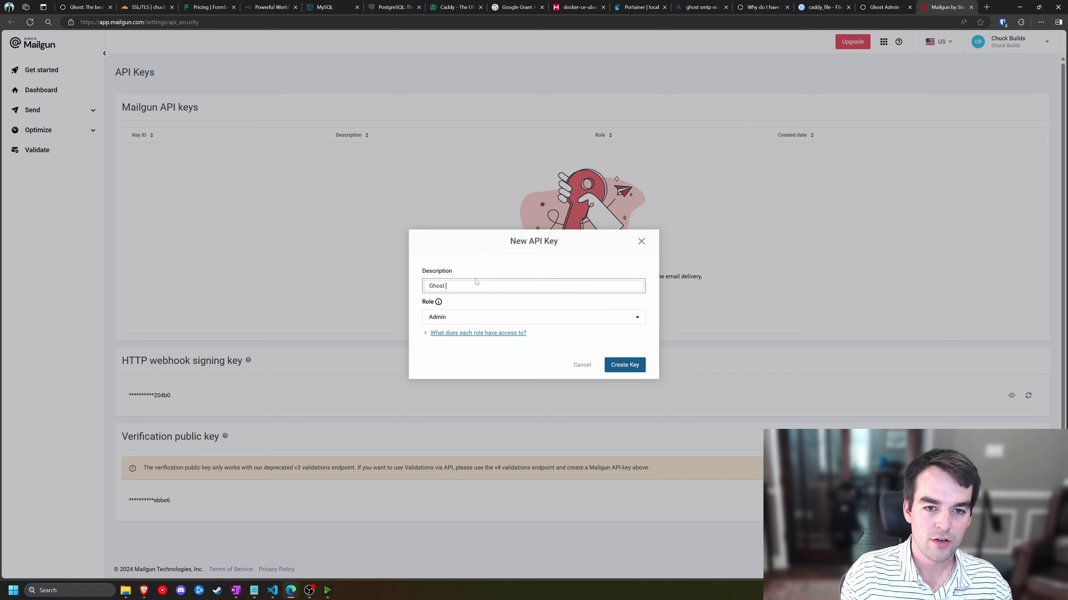
type(" New")
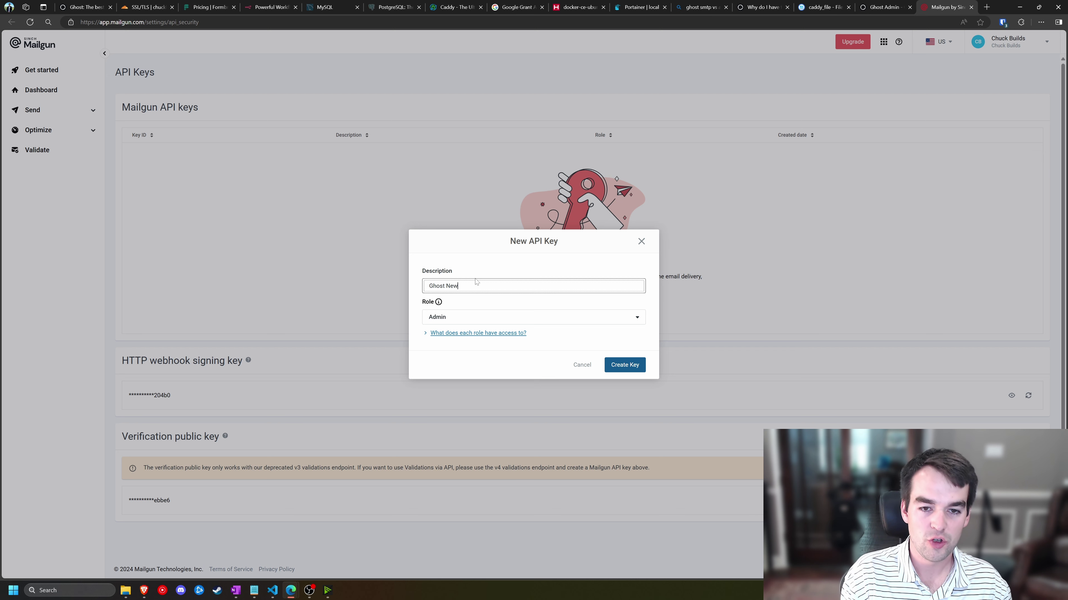
type("sletter API Key")
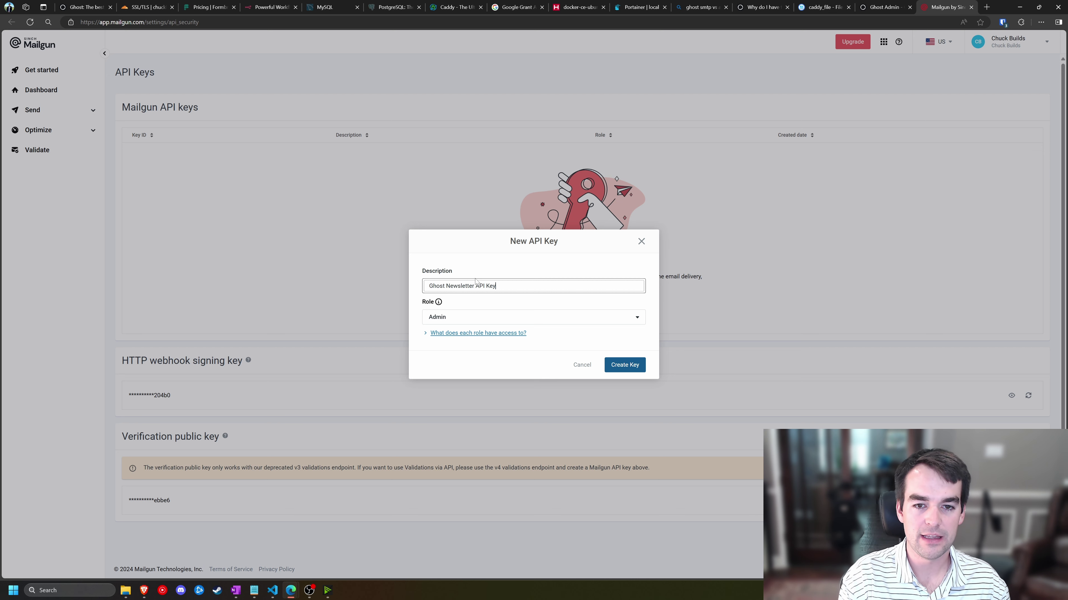
left_click(634, 366)
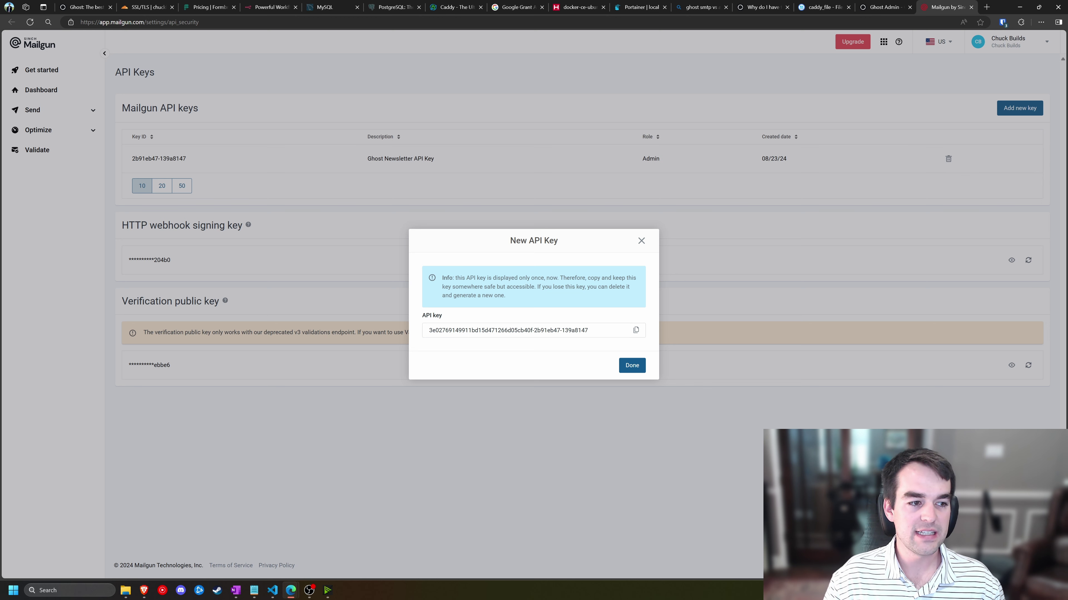
left_click_drag(588, 331, 428, 330)
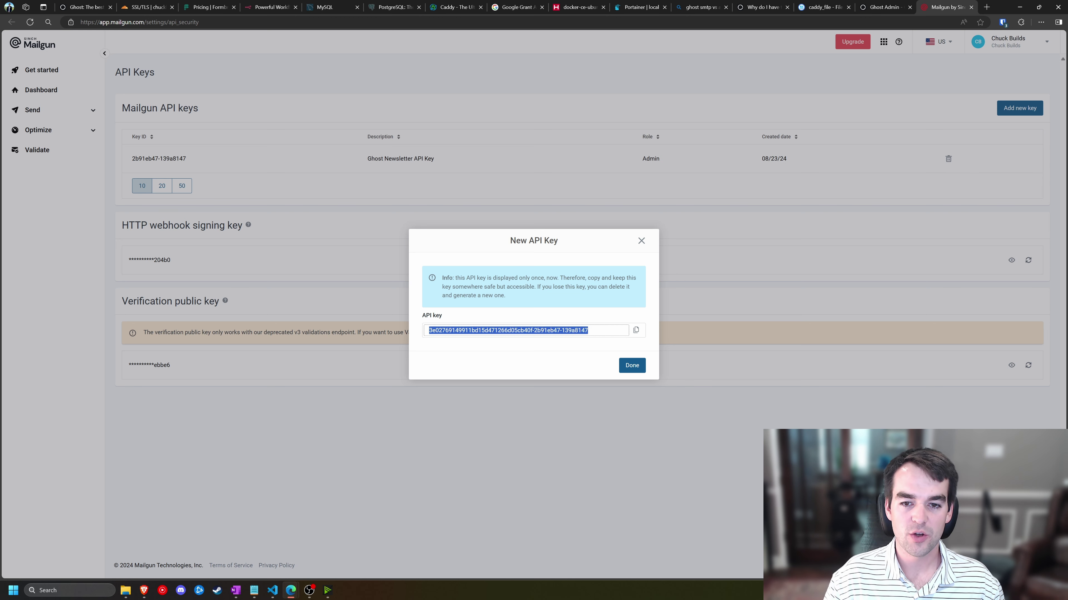
right_click(599, 330)
left_click(626, 341)
left_click(635, 334)
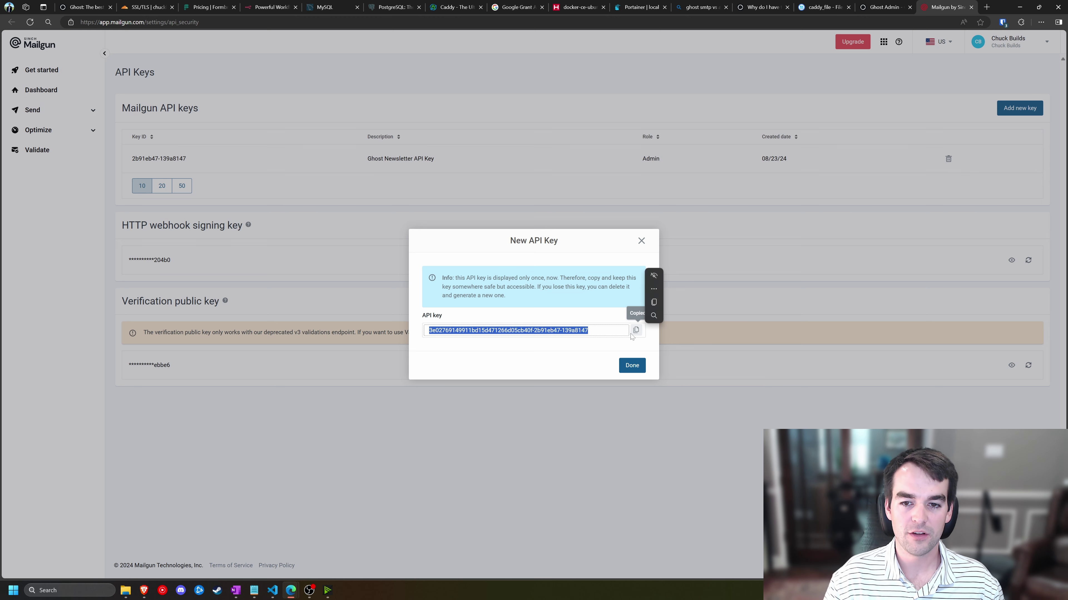
left_click(641, 241)
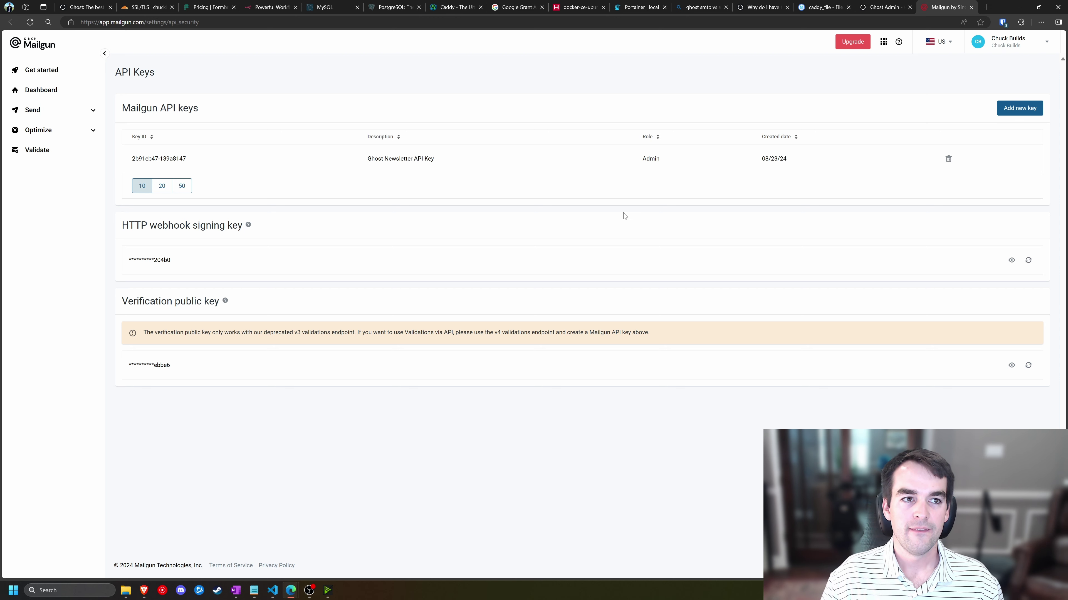
left_click(872, 6)
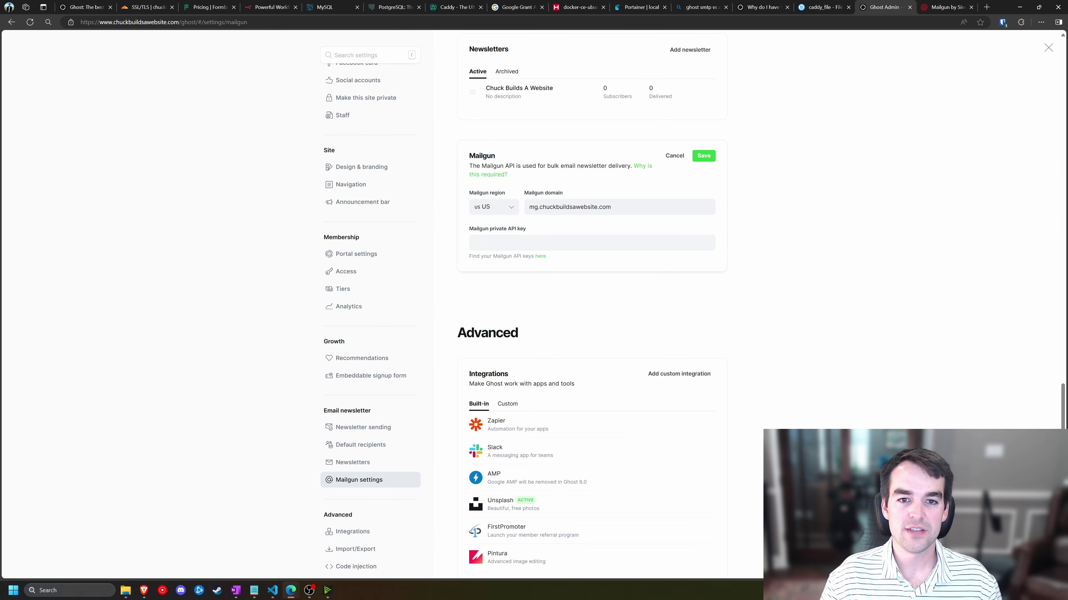
- Paste the copied key into the Mailgun private API key field and save
left_click(592, 243)
key("ctrl+v")
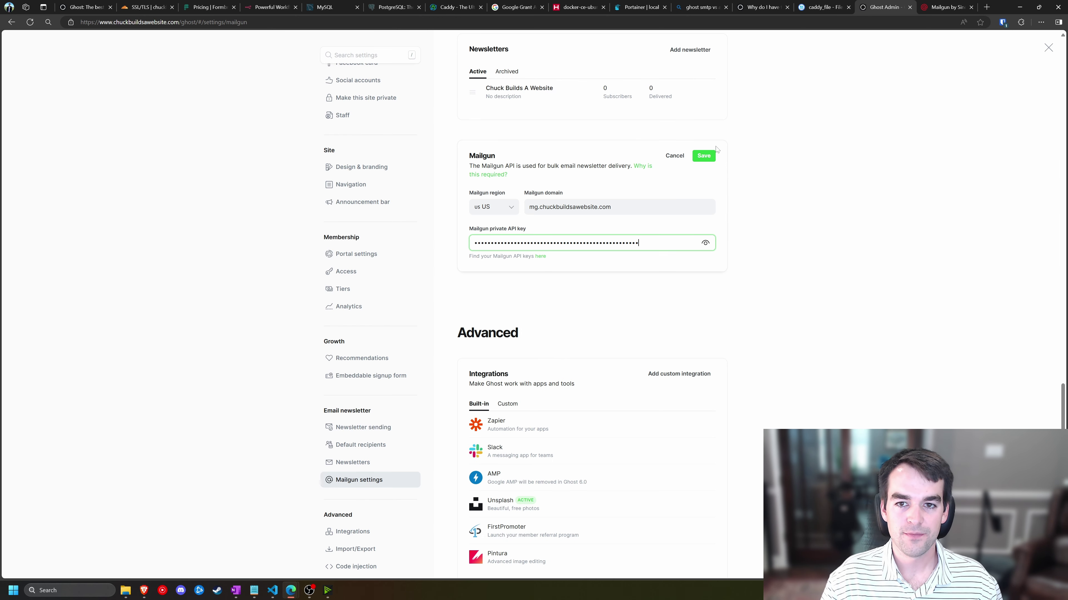
left_click(705, 156)
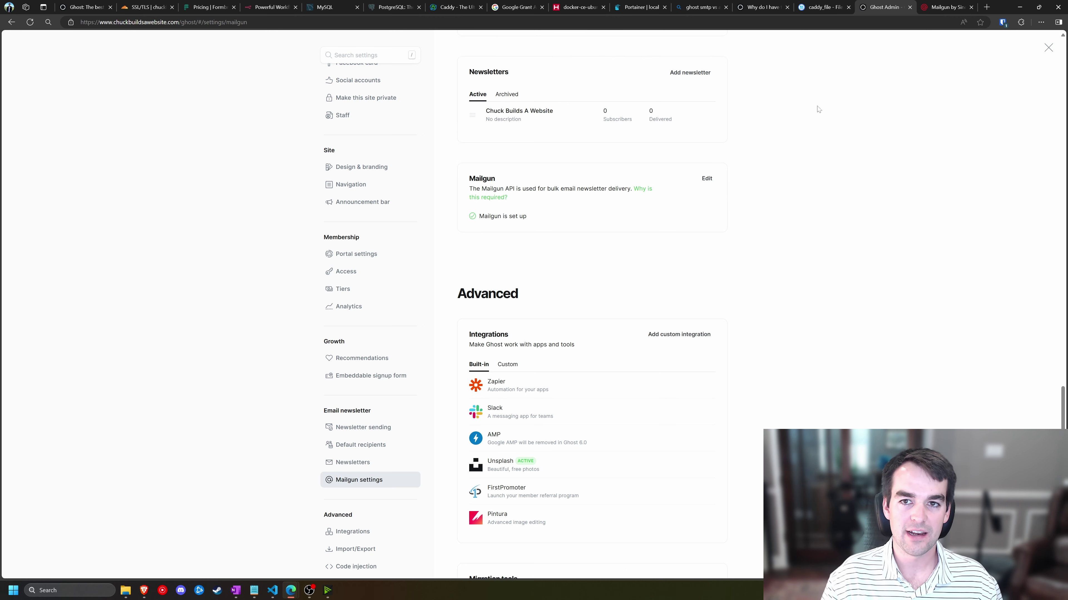
- Leave settings and open the 'Test' draft from the Drafts list
key("Escape")
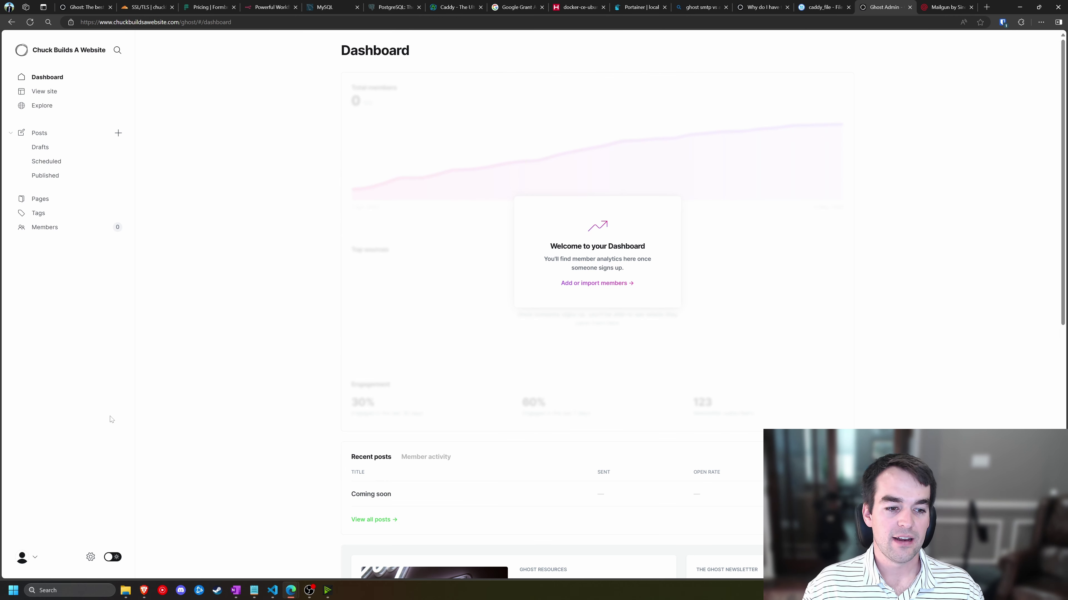
left_click(64, 151)
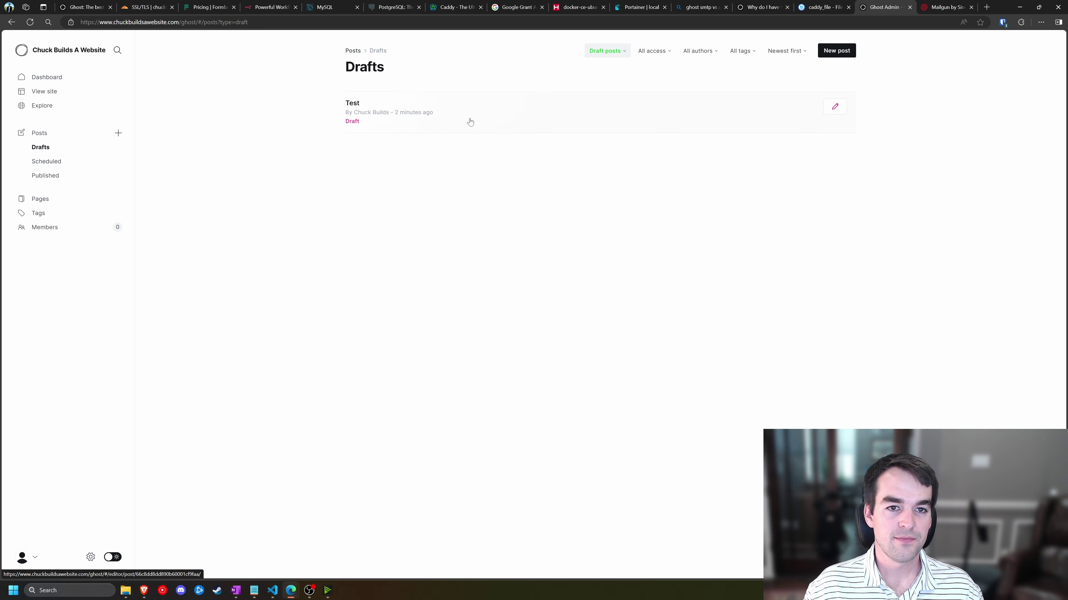
left_click(401, 113)
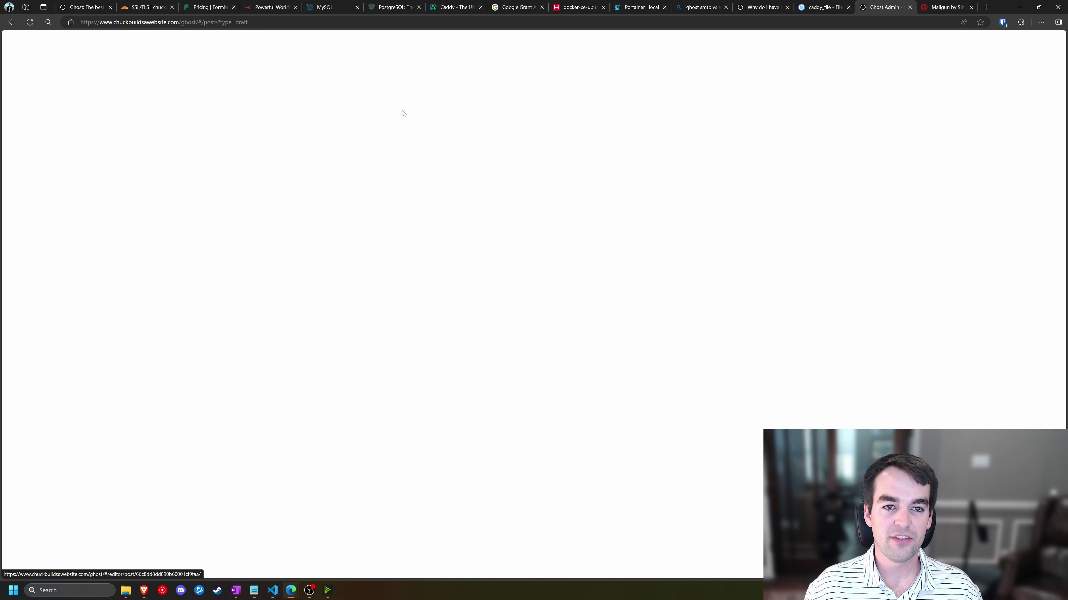
- Send a test email of the Test post's email preview to the admin address
left_click(981, 55)
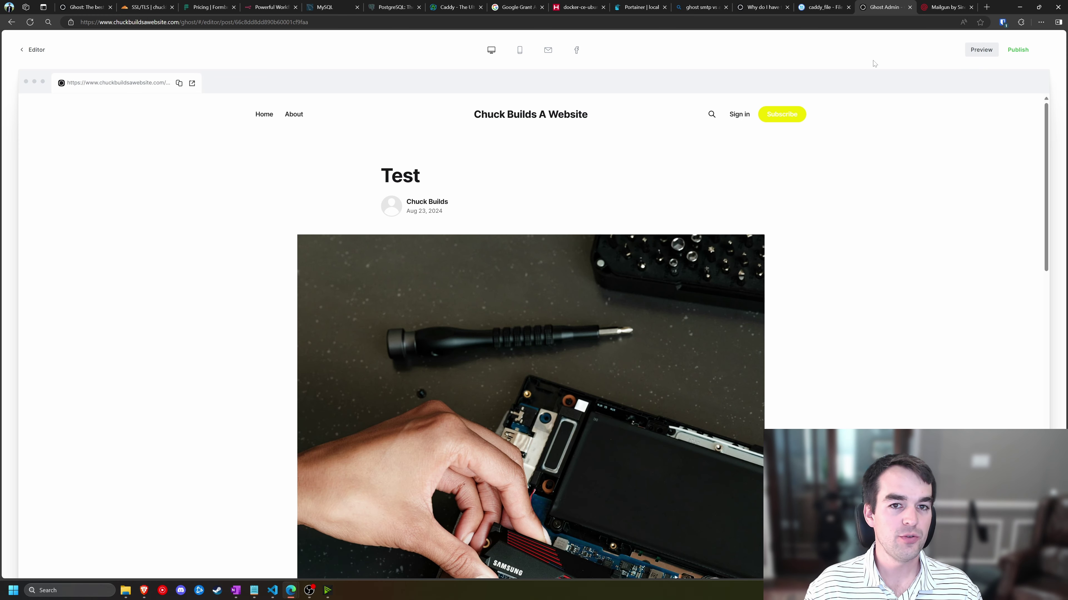
left_click(547, 54)
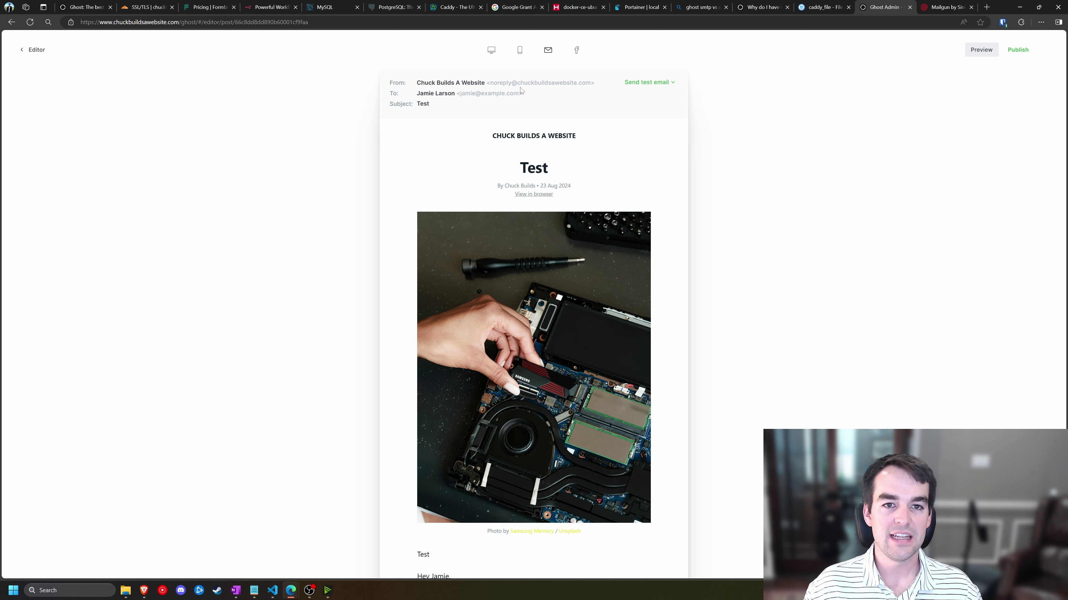
left_click(653, 85)
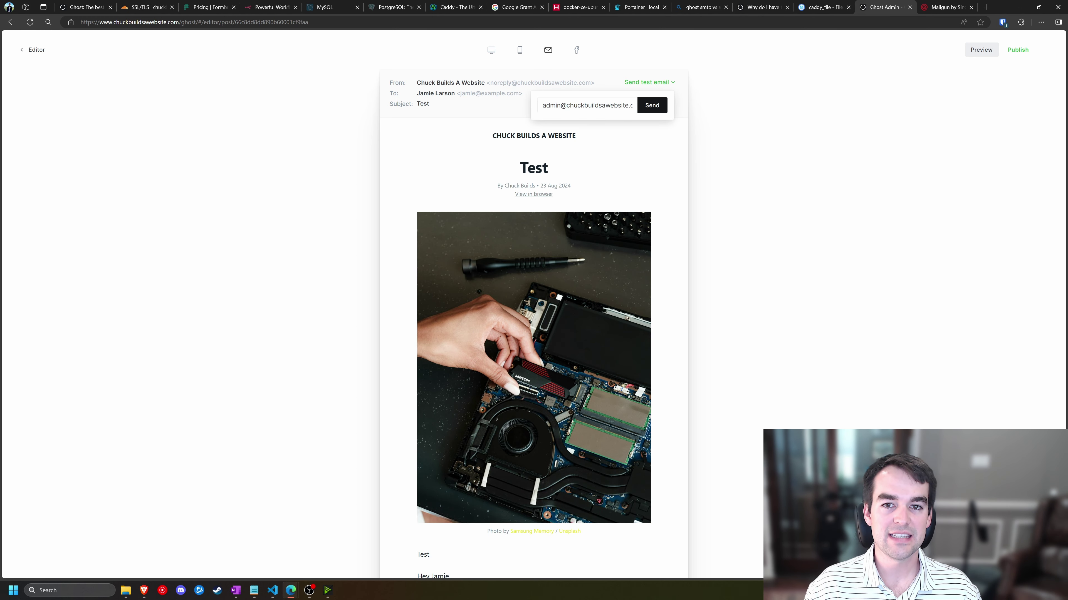
left_click(598, 105)
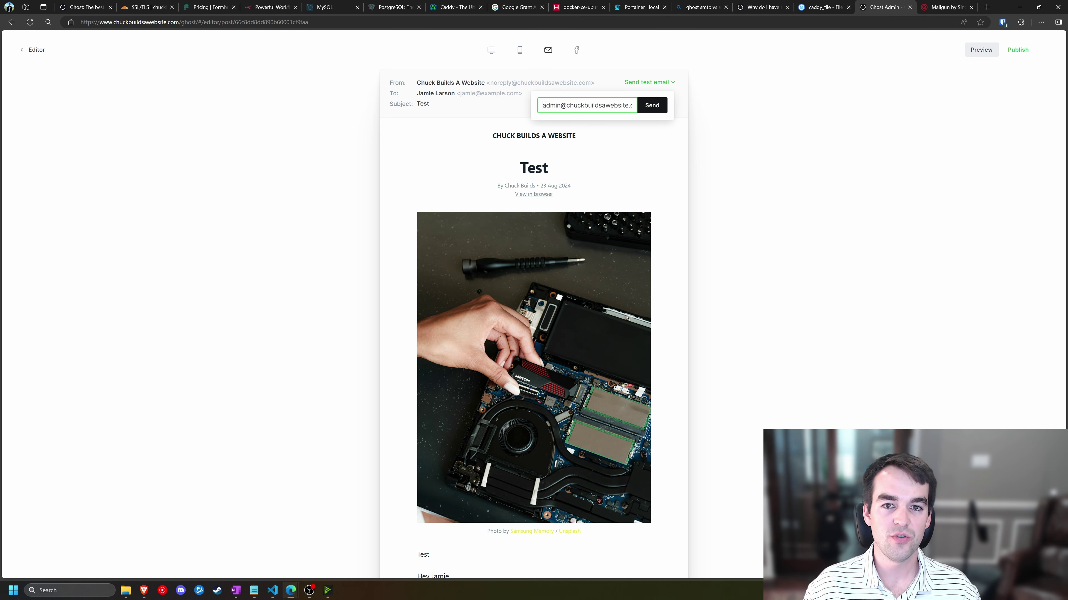
left_click(651, 105)
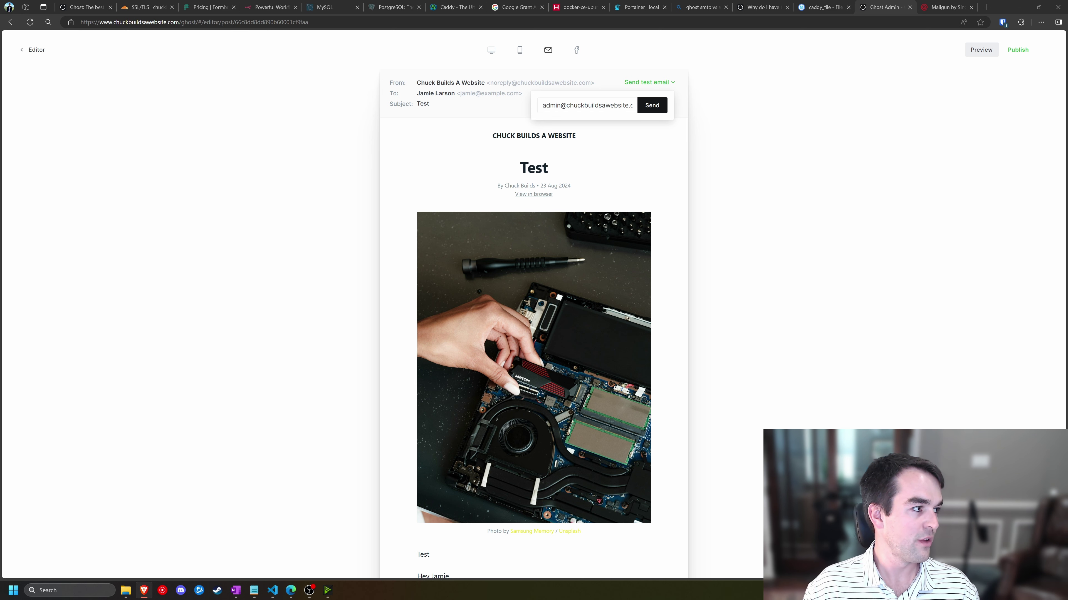
- Check the Gmail inbox for the '[TEST] Test' email, then move the Gmail window aside
left_click_drag(1, 43, 559, 43)
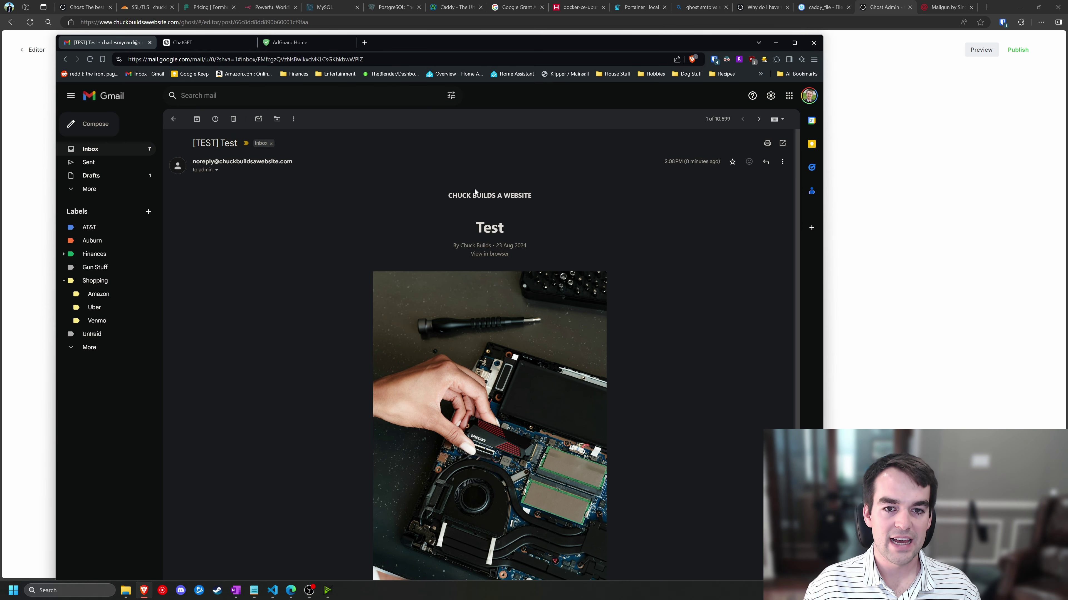
scroll(484, 210, "down", 4)
scroll(519, 302, "up", 4)
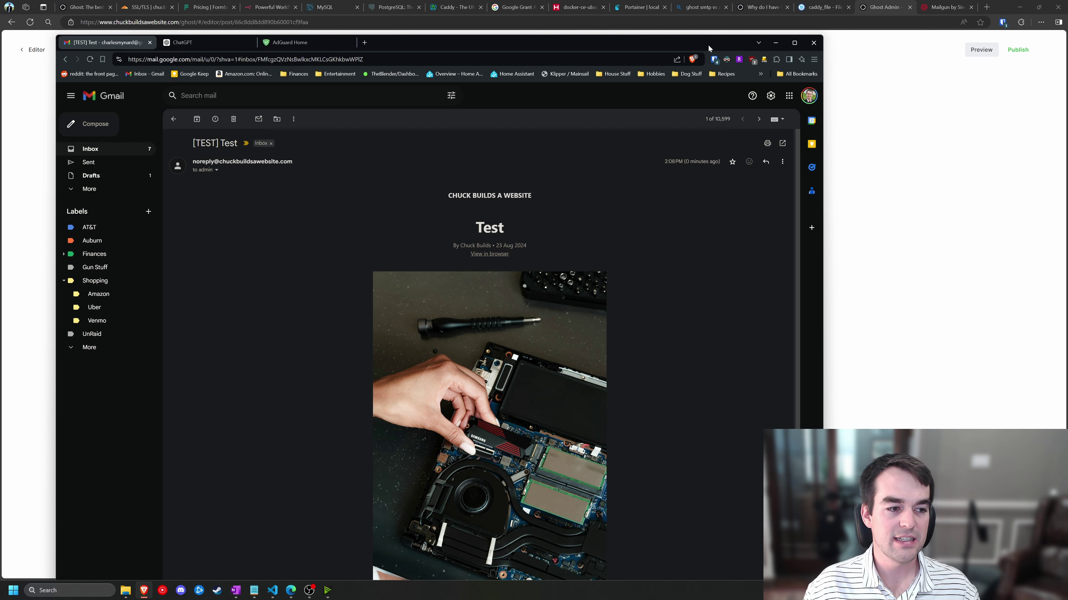
left_click_drag(708, 45, 1, 126)
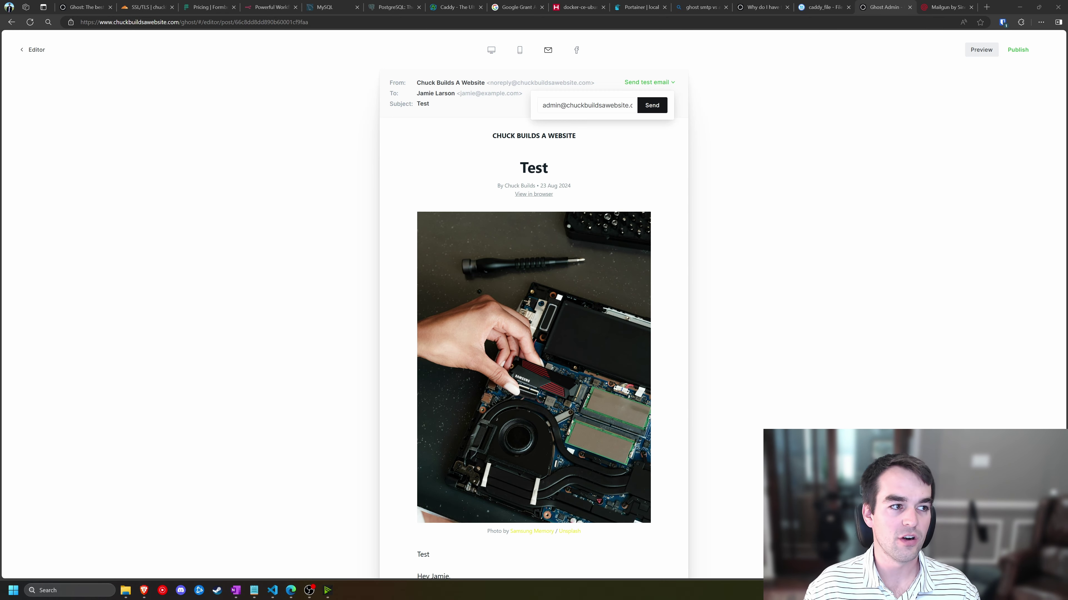
- Leave the post preview and open the public site's member sign-up form
left_click(349, 239)
left_click(24, 50)
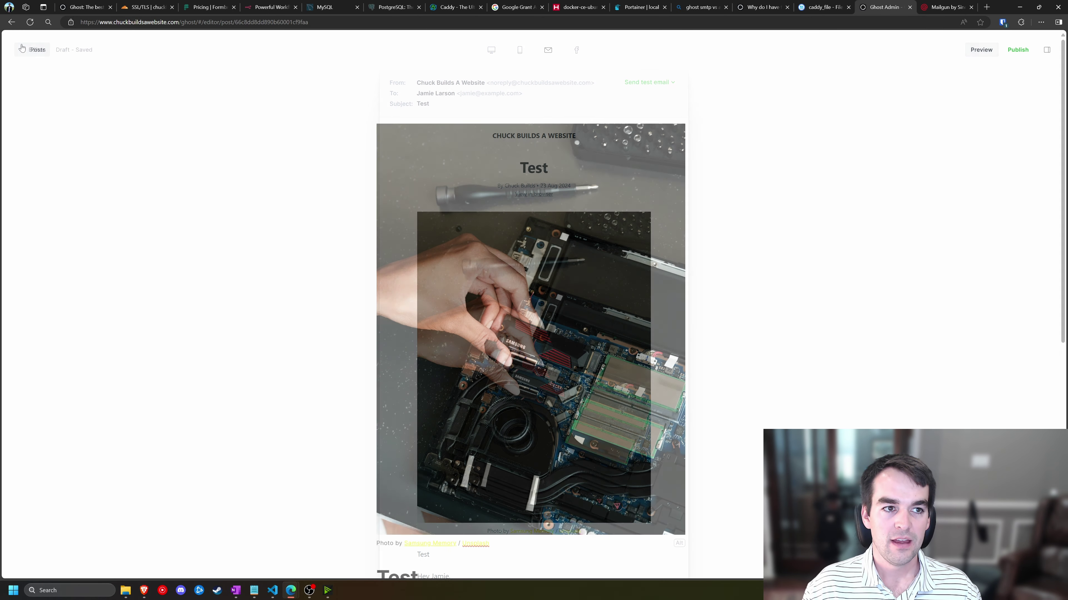
left_click(24, 50)
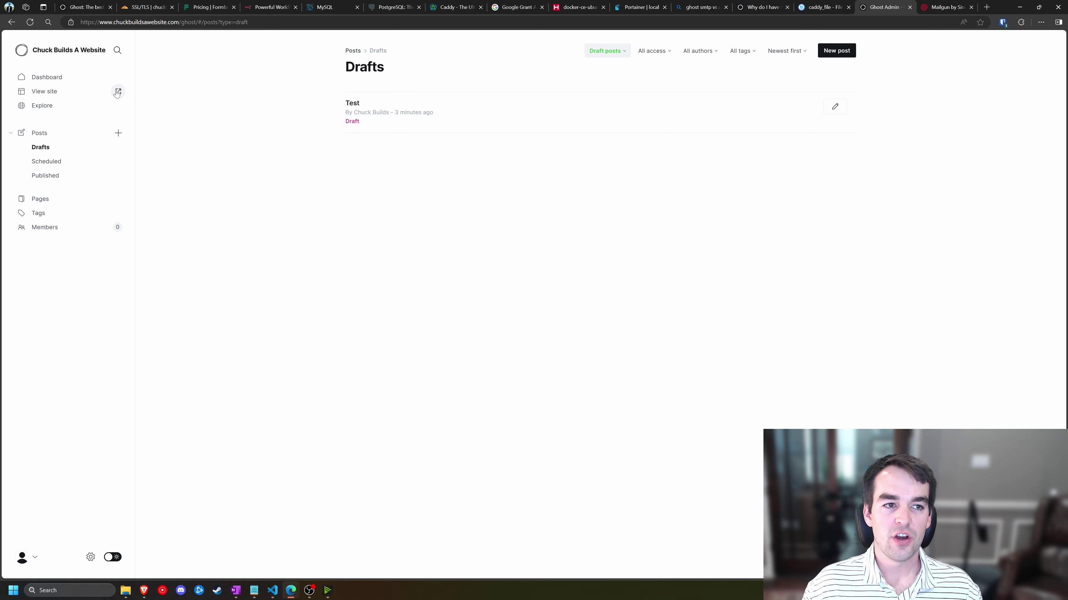
left_click(119, 92)
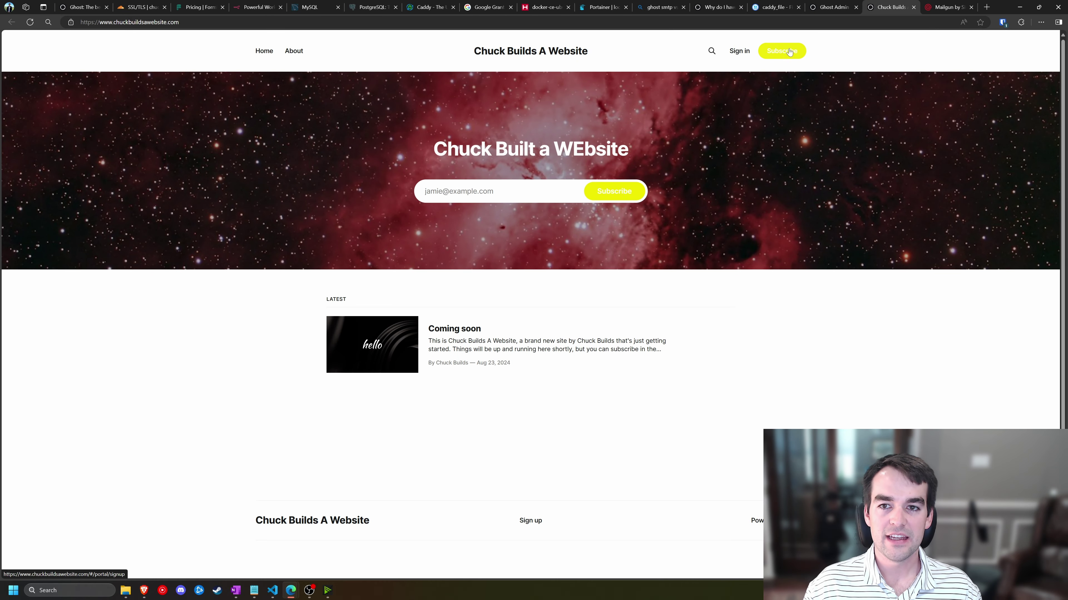
left_click(736, 52)
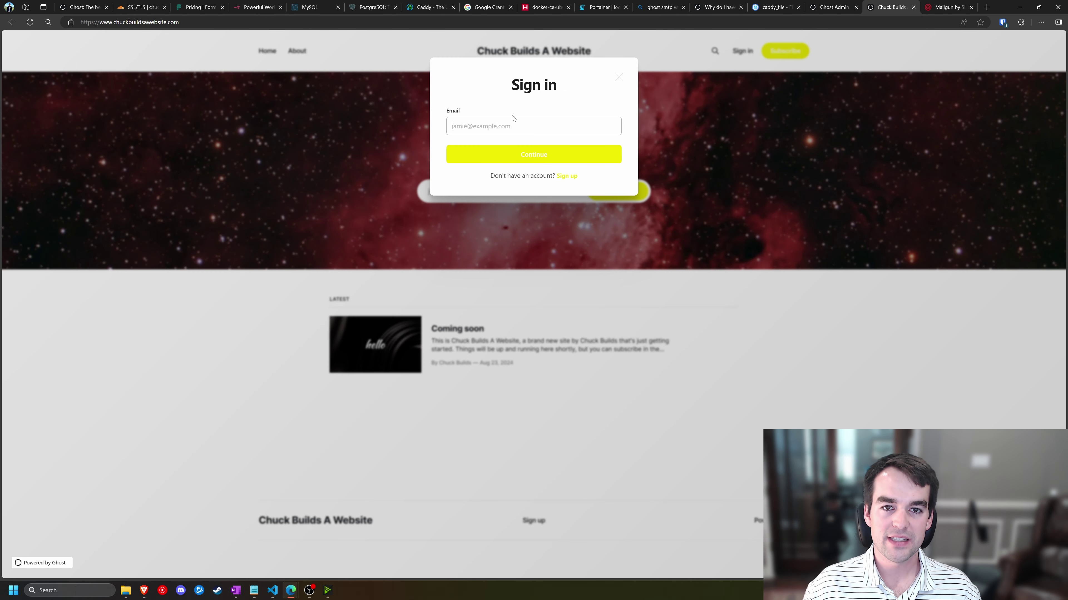
left_click(567, 177)
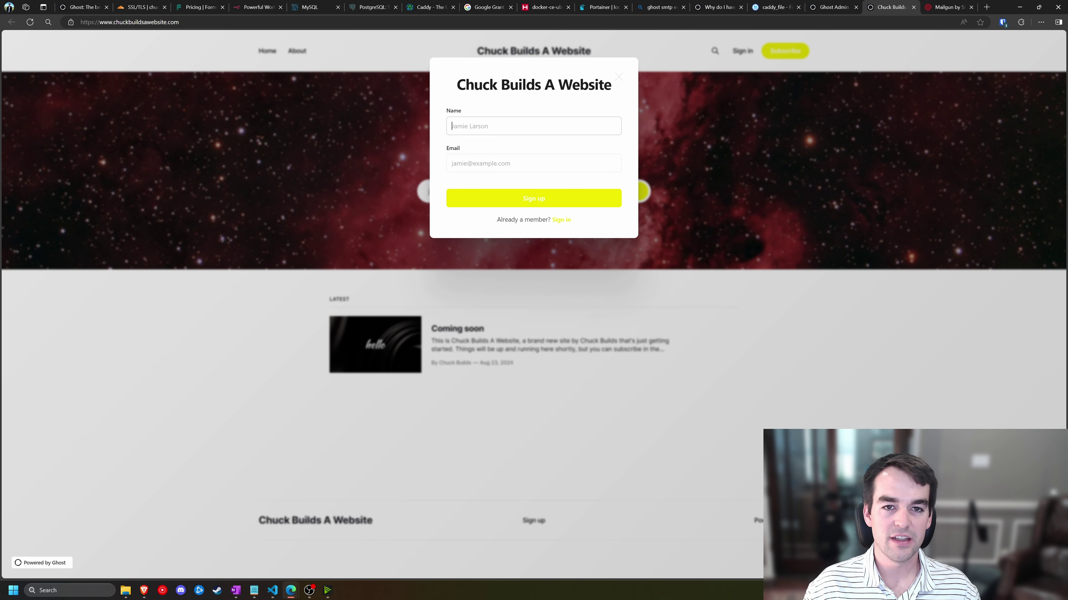
- Sign up with the member's name and e-mail address, then close the check-your-email message
type("Chuck Builds")
key("Tab")
type("Ch")
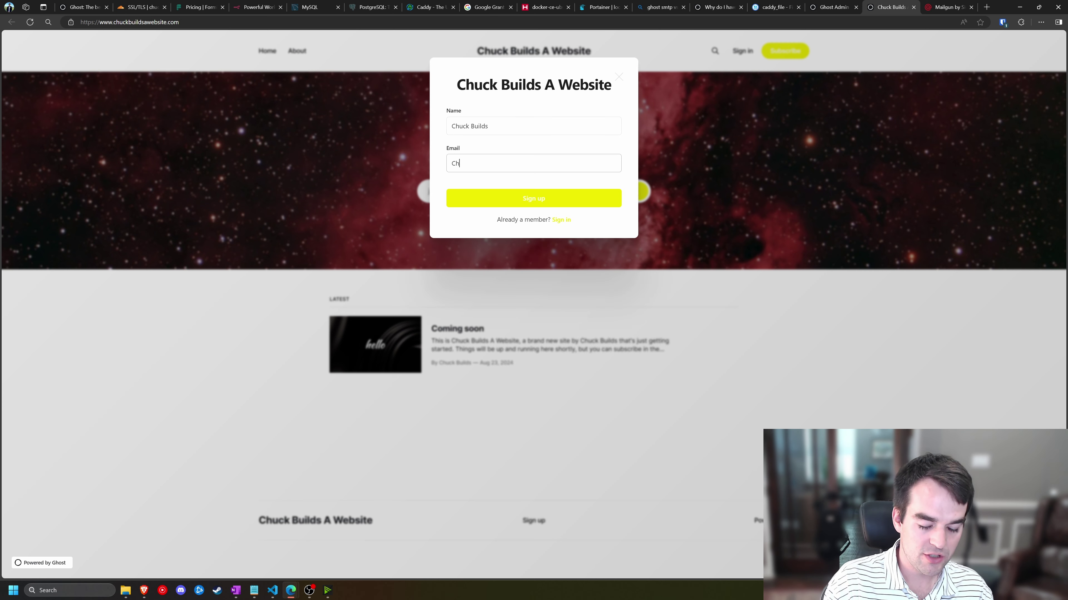
type("uck-builds.com")
left_click(510, 199)
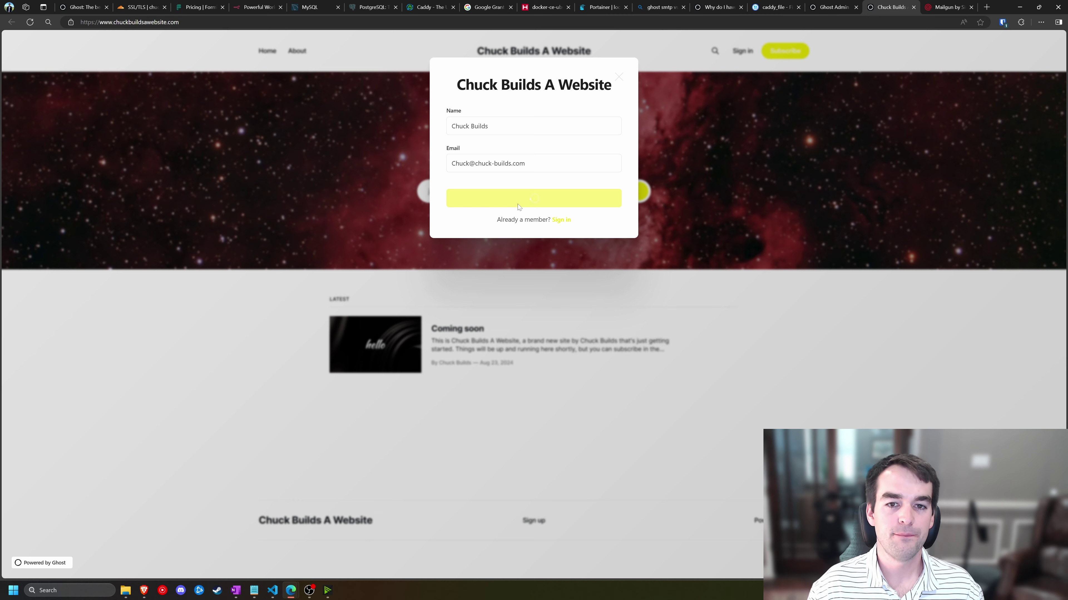
left_click(525, 164)
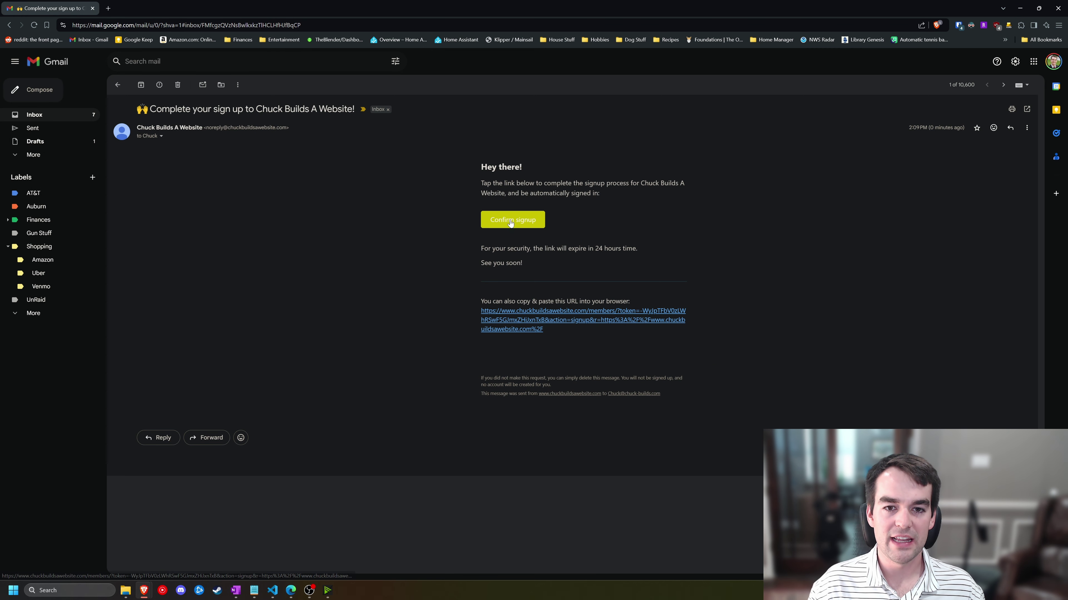
- Confirm the member signup via the Ghost email's link and return to the browser
left_click(518, 217)
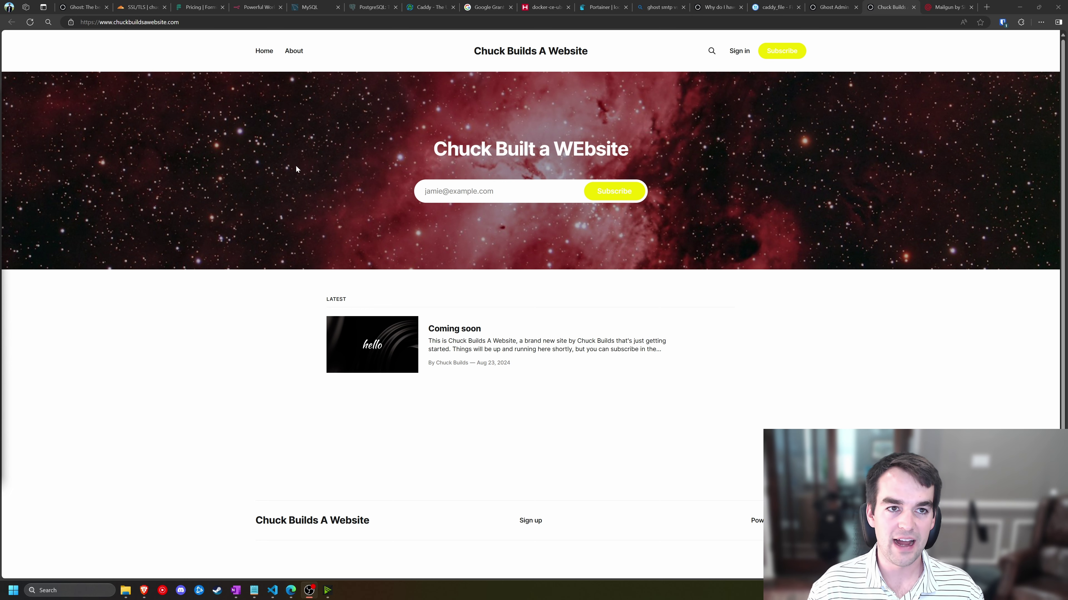
left_click(256, 110)
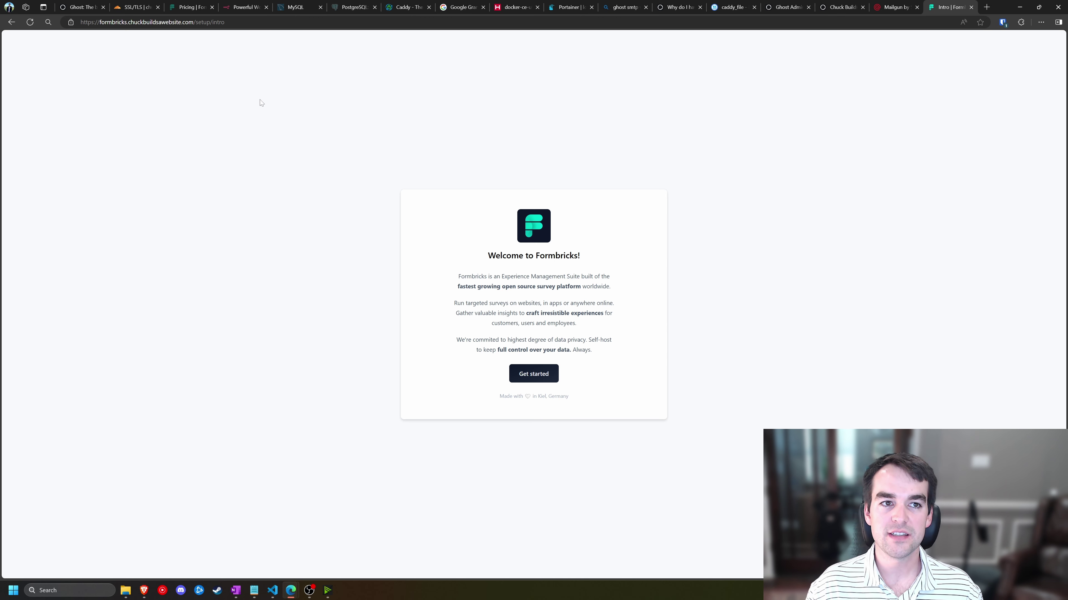
- Create the Formbricks administrator account with a name and the admin e-mail, then switch browser windows
left_click(526, 378)
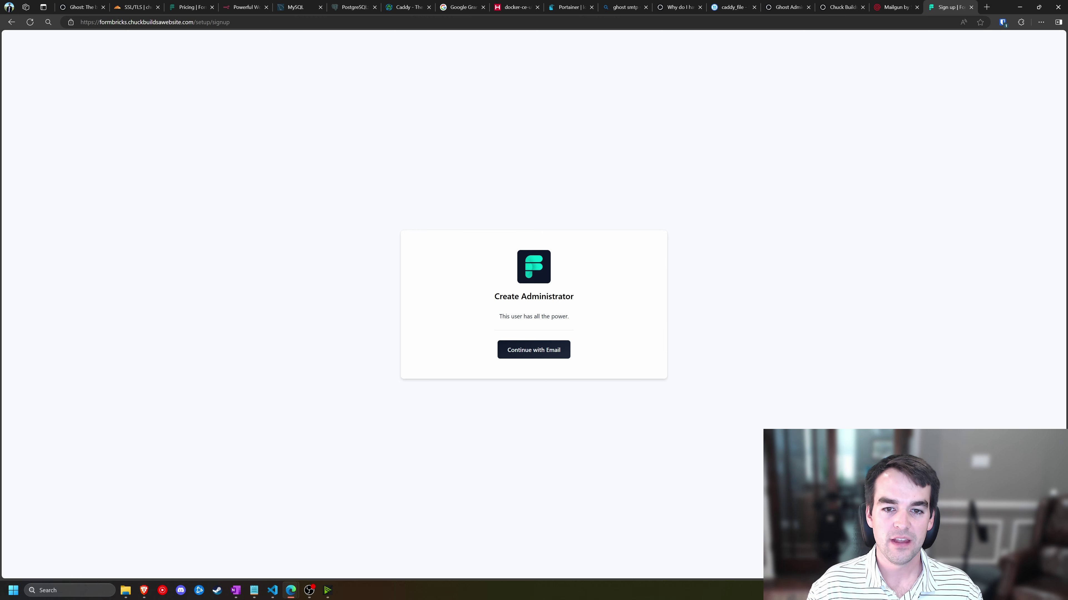
left_click(552, 351)
type("Chuck Builds")
key("Return")
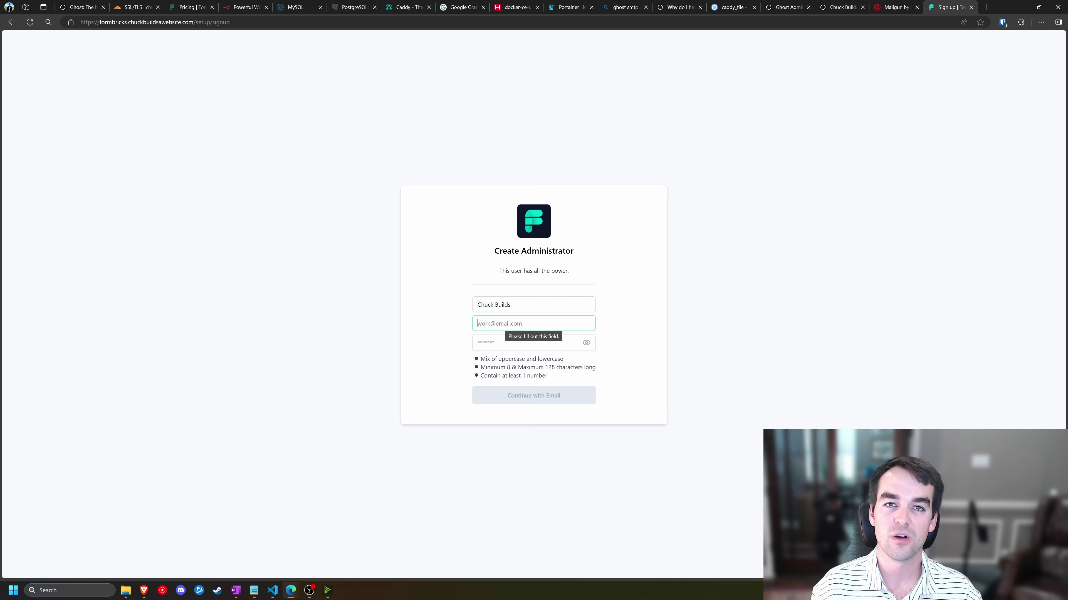
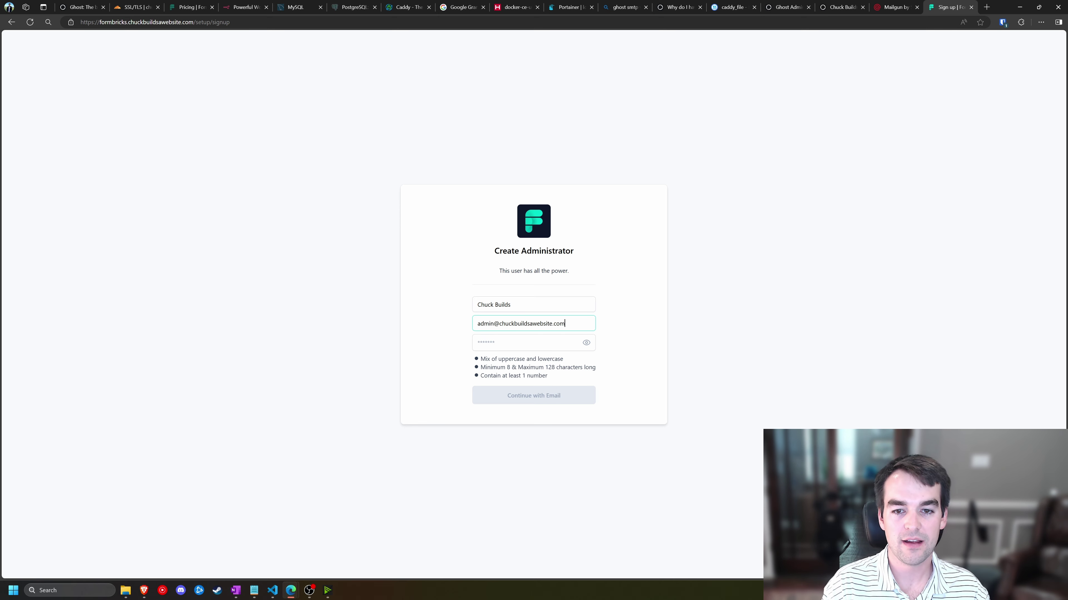
key("Tab")
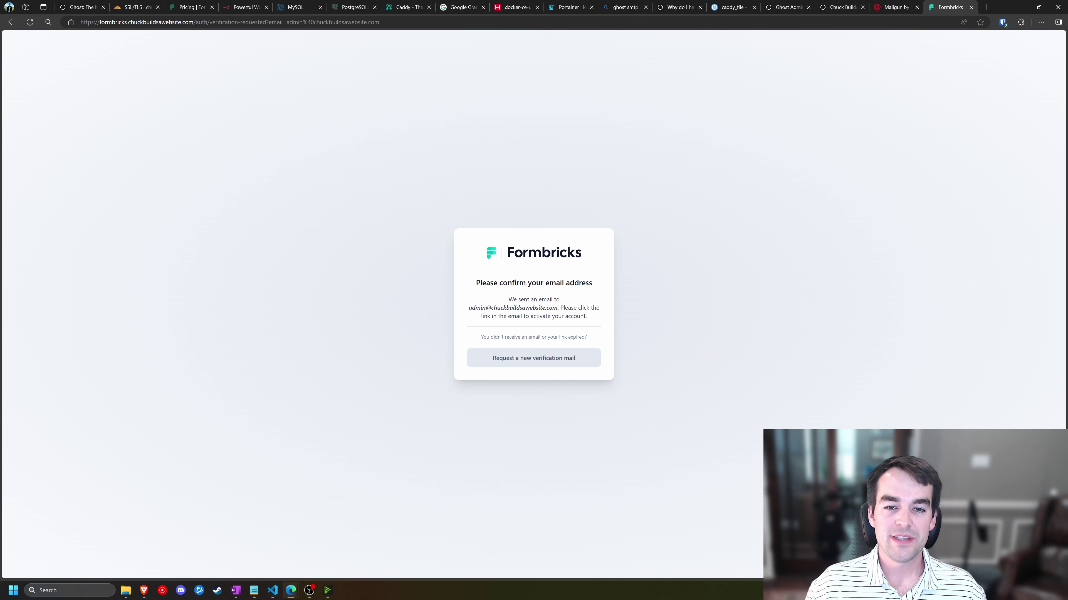
left_click_drag(483, 280, 608, 286)
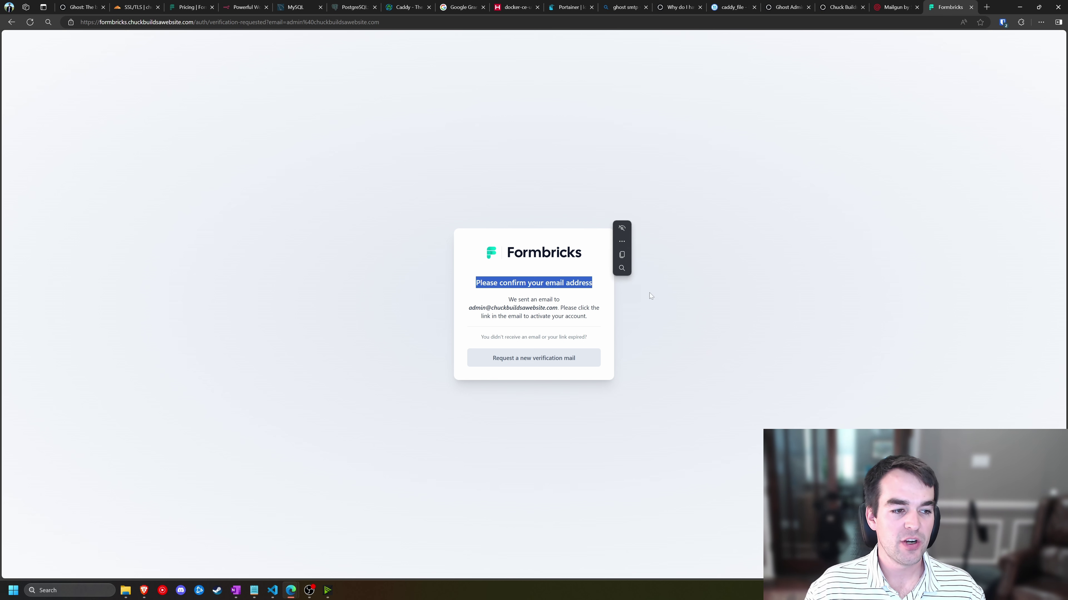
left_click(669, 304)
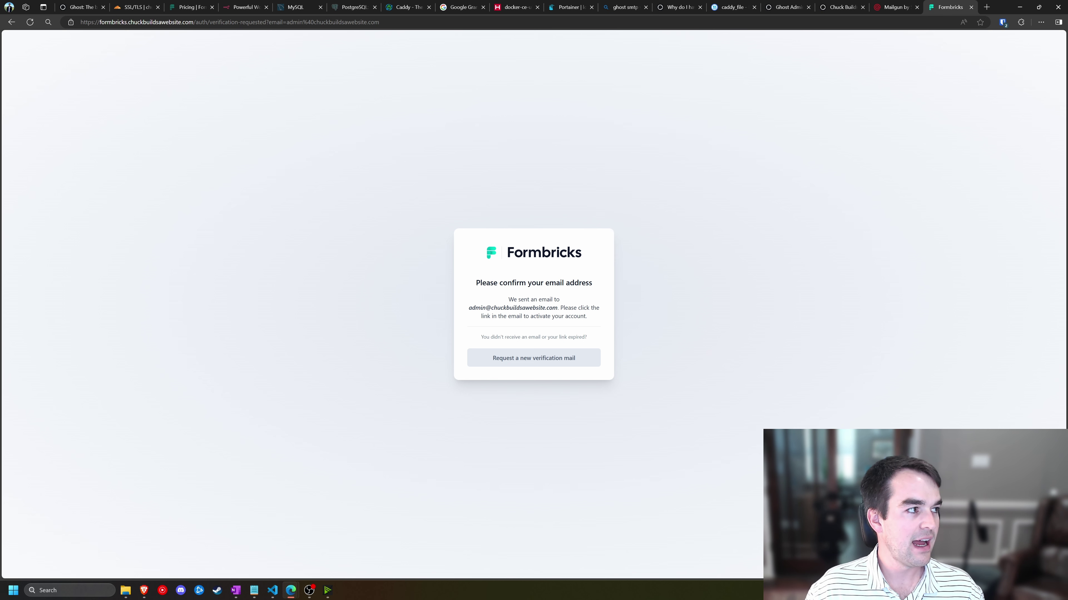
key("alt+Tab")
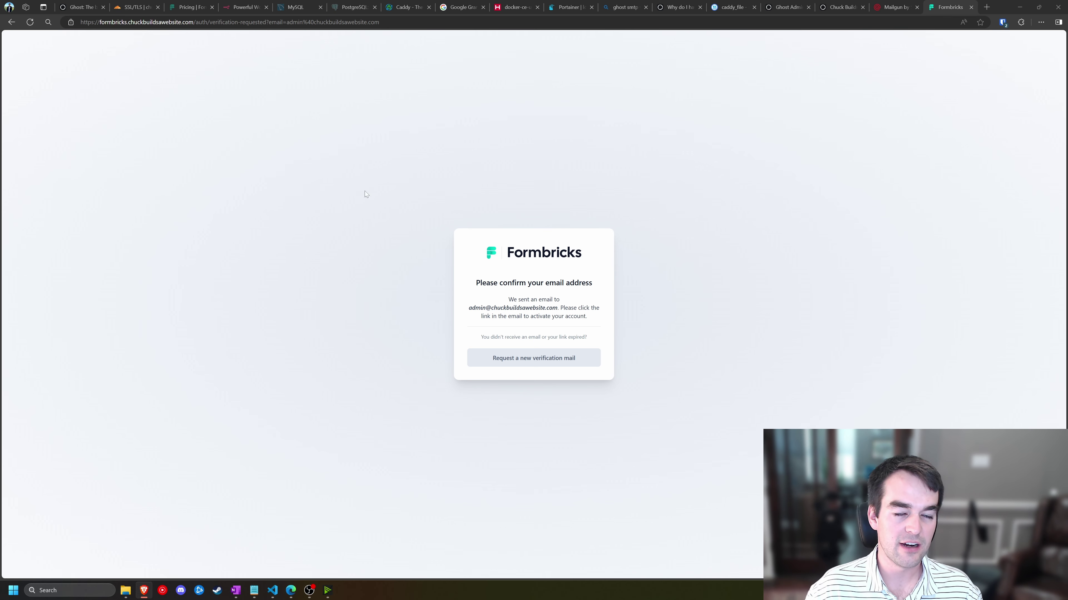
- Reload the Portainer container list and check the 9443 port in the address
left_click(576, 6)
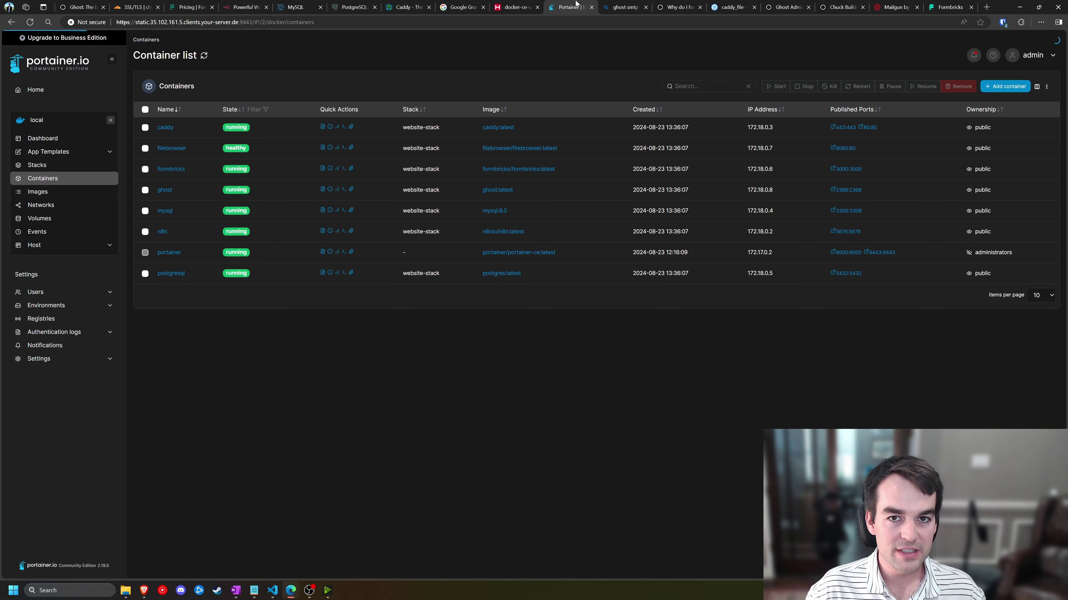
left_click(30, 22)
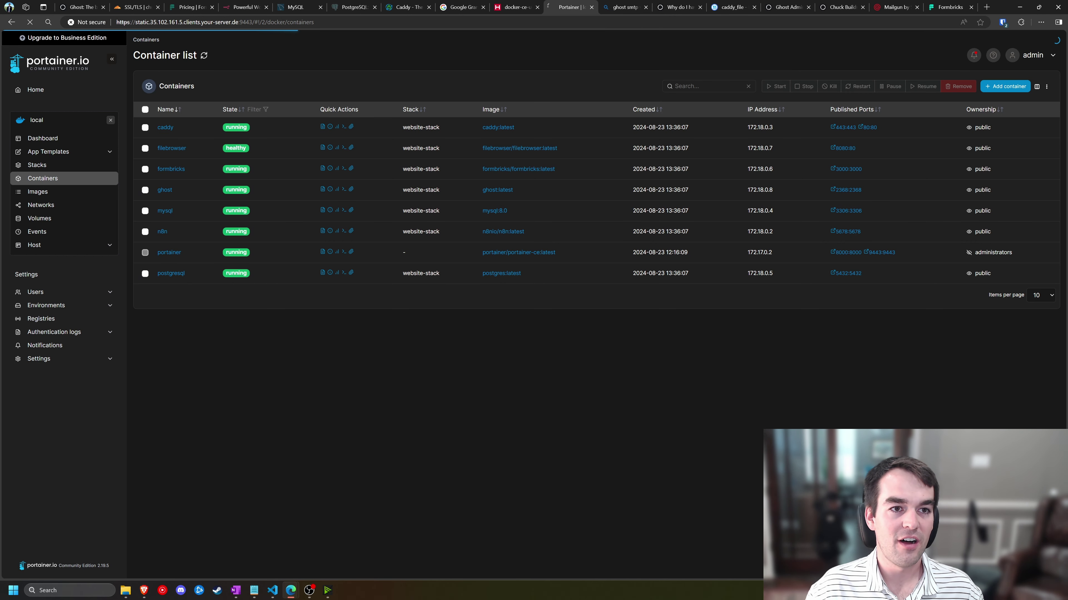
left_click(240, 23)
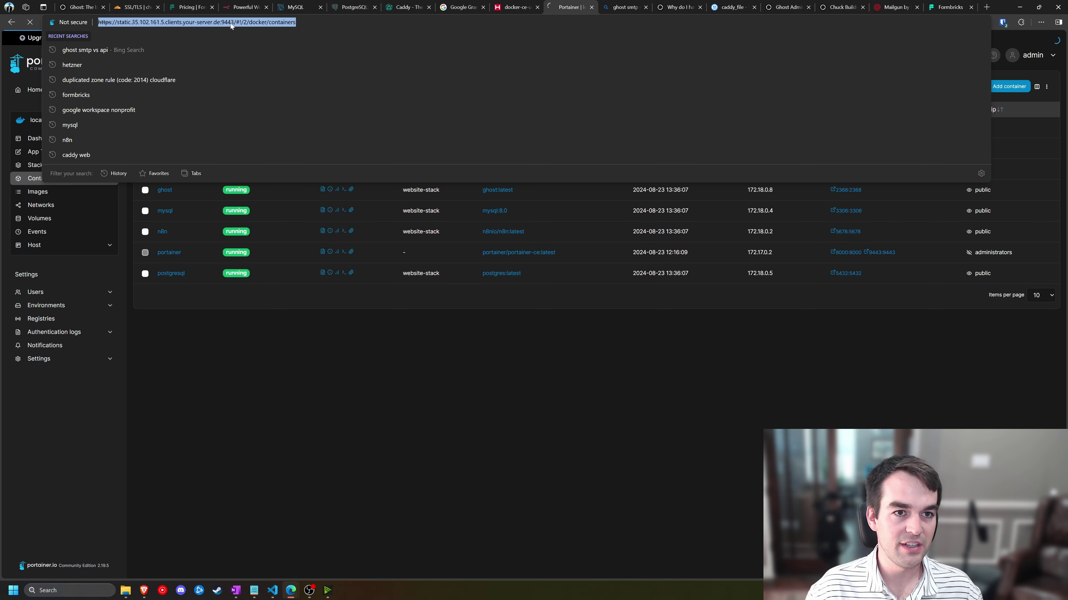
left_click(240, 24)
left_click_drag(236, 23, 221, 23)
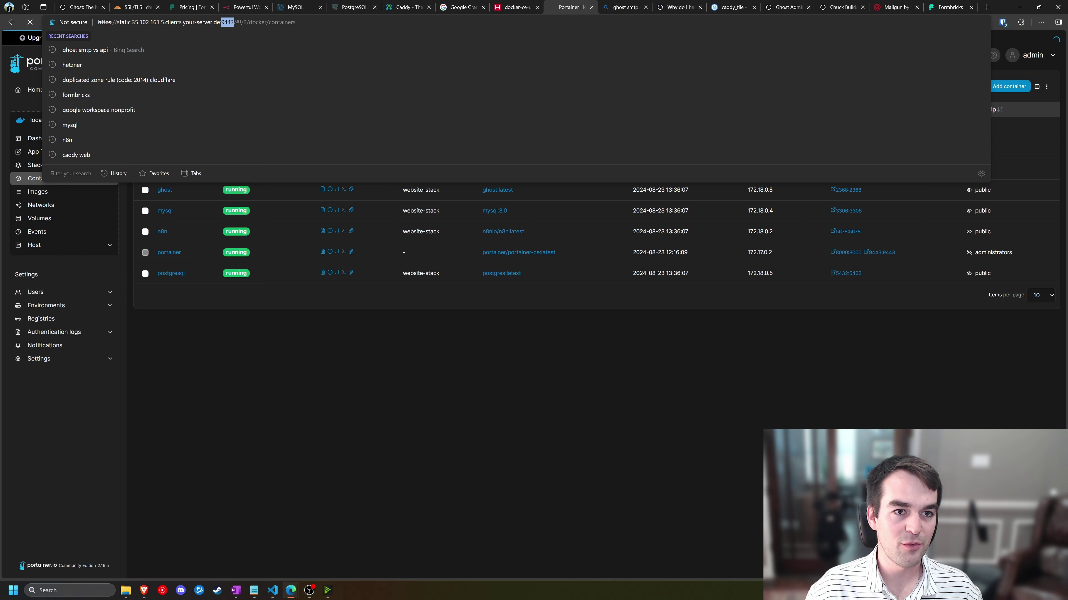
left_click(427, 355)
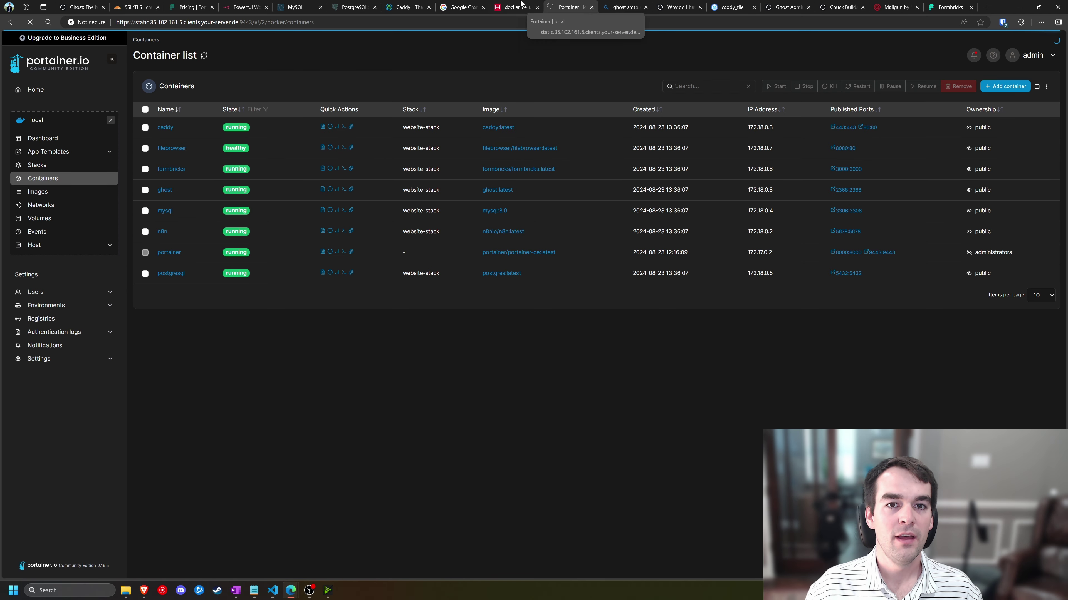
- Flip through the tabs to the Mailgun API keys page, then switch to the other browser window
left_click(515, 8)
left_click(624, 7)
left_click(894, 7)
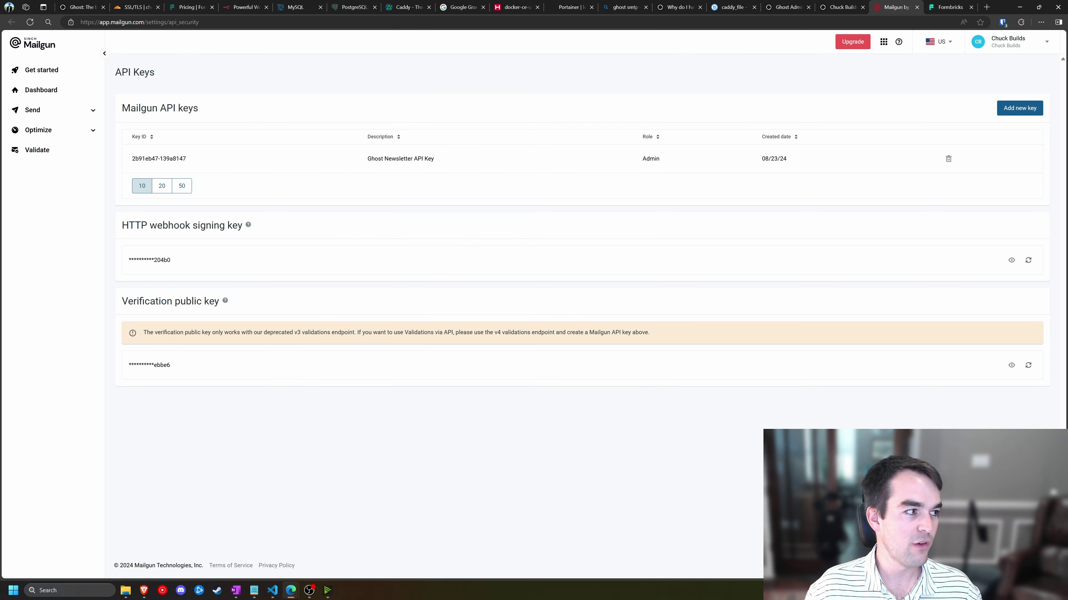
key("alt+Tab")
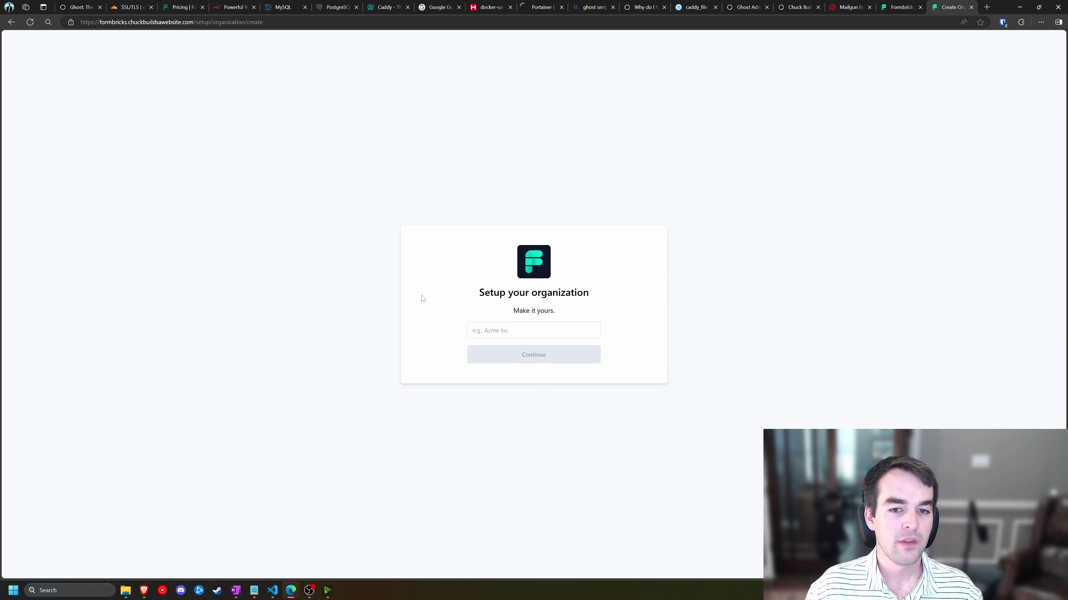
- Name the organization 'Chuck Builds' and continue
left_click(534, 330)
type("Chuc")
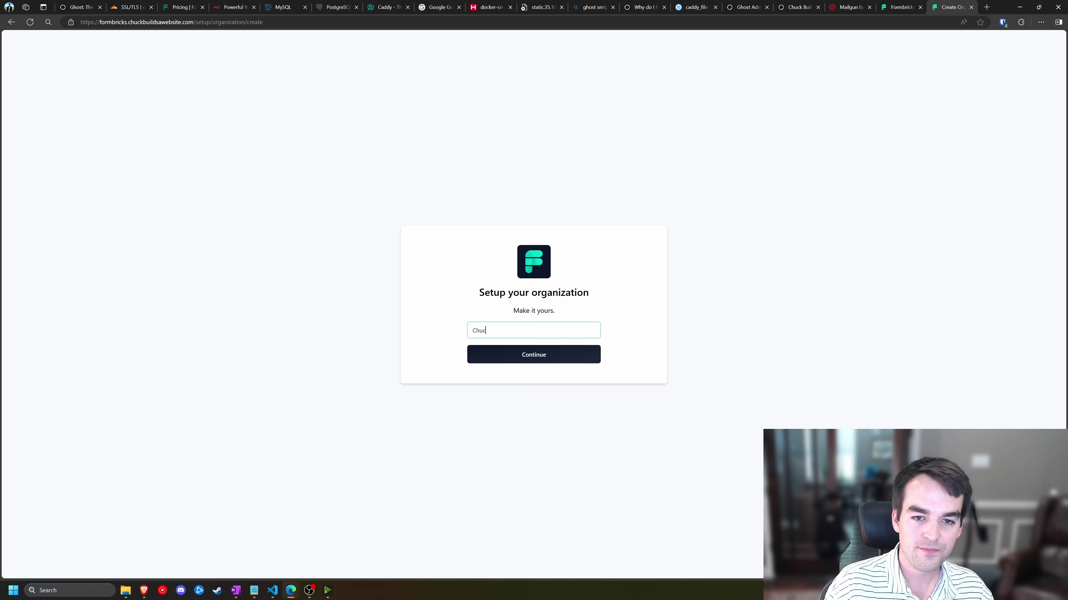
type("k Builds")
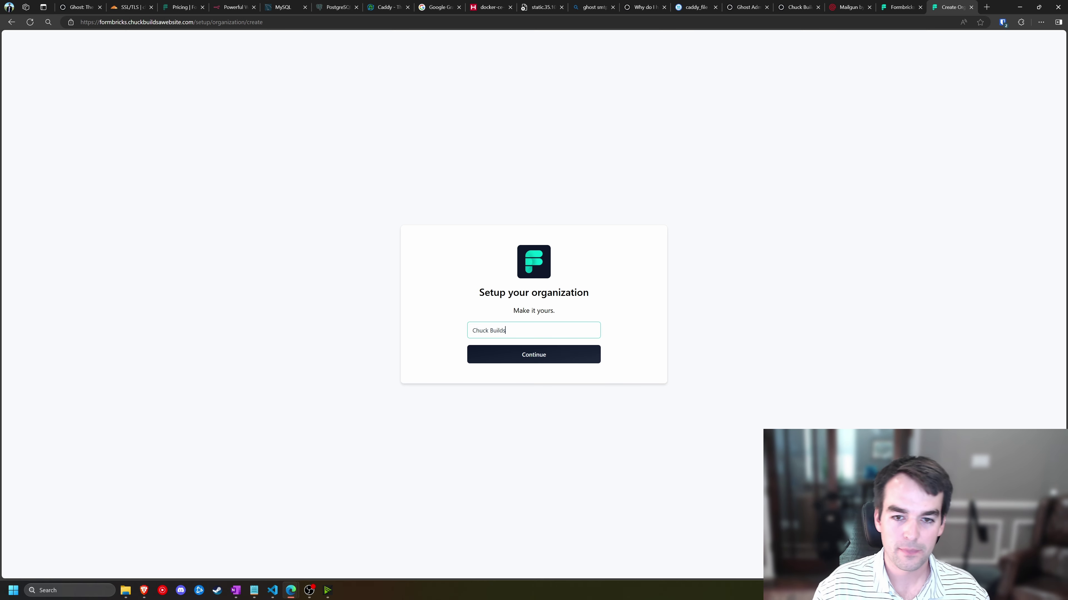
left_click(555, 357)
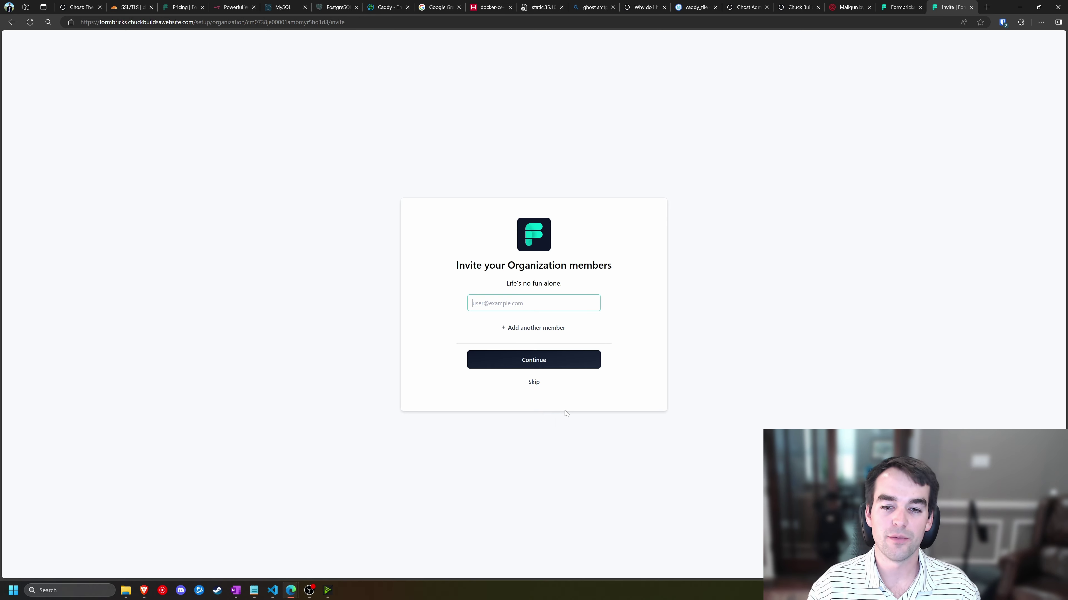
- Skip the Invite your Organization members step
left_click(537, 386)
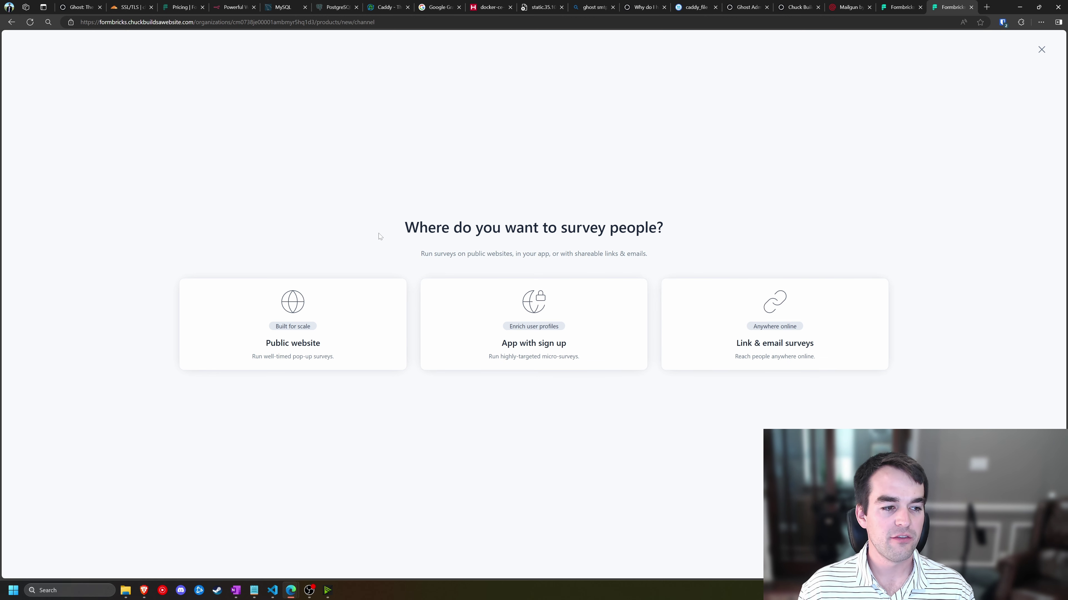
- Choose Public website and the Other industry, paste the site name as product name, and continue
left_click(284, 320)
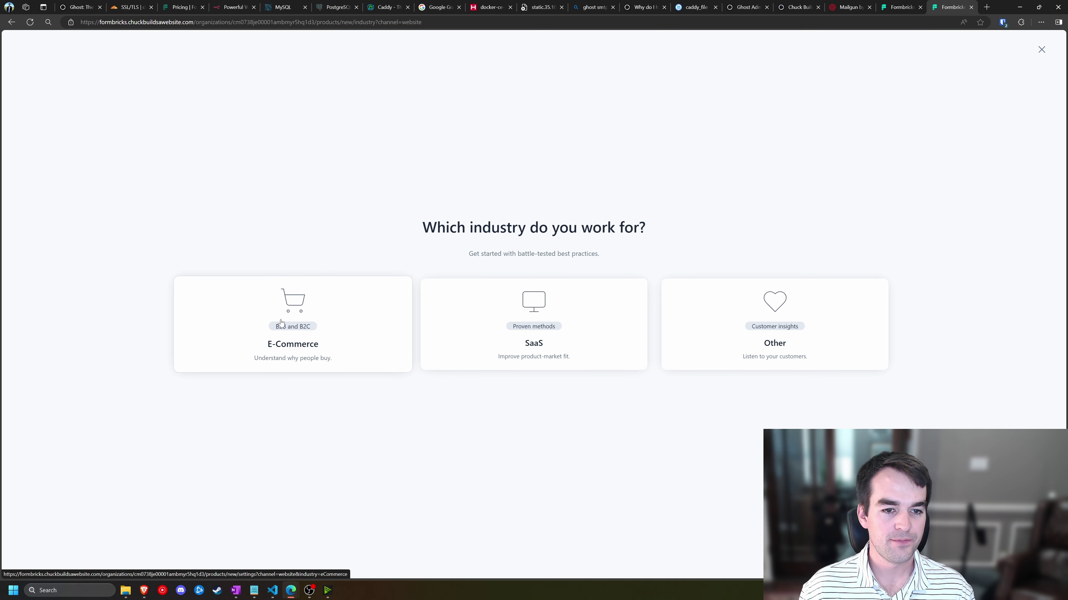
left_click(755, 338)
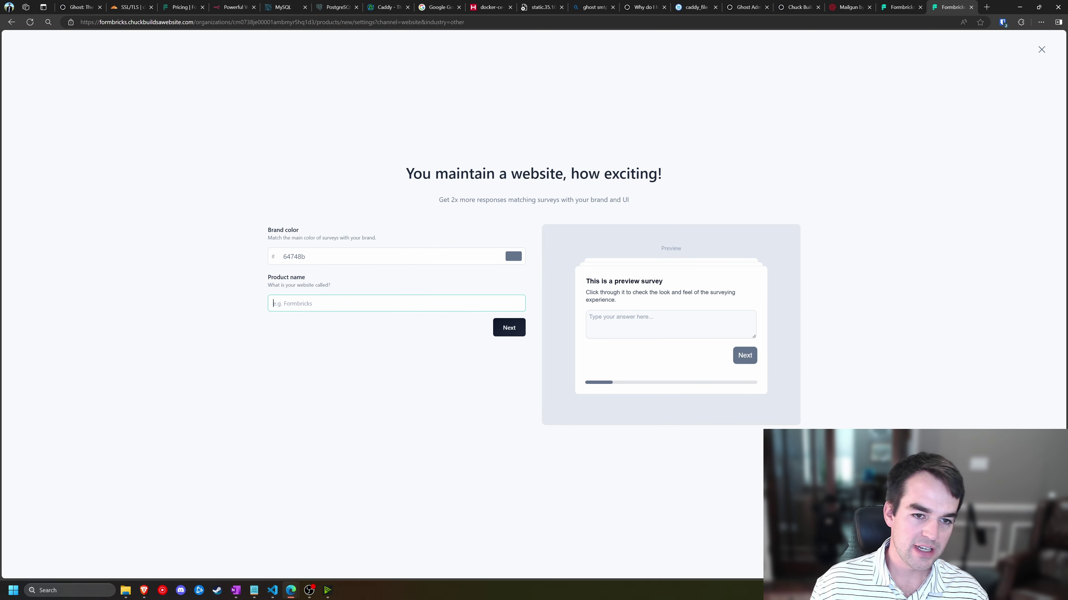
type("ChuckBuiltAWebsite")
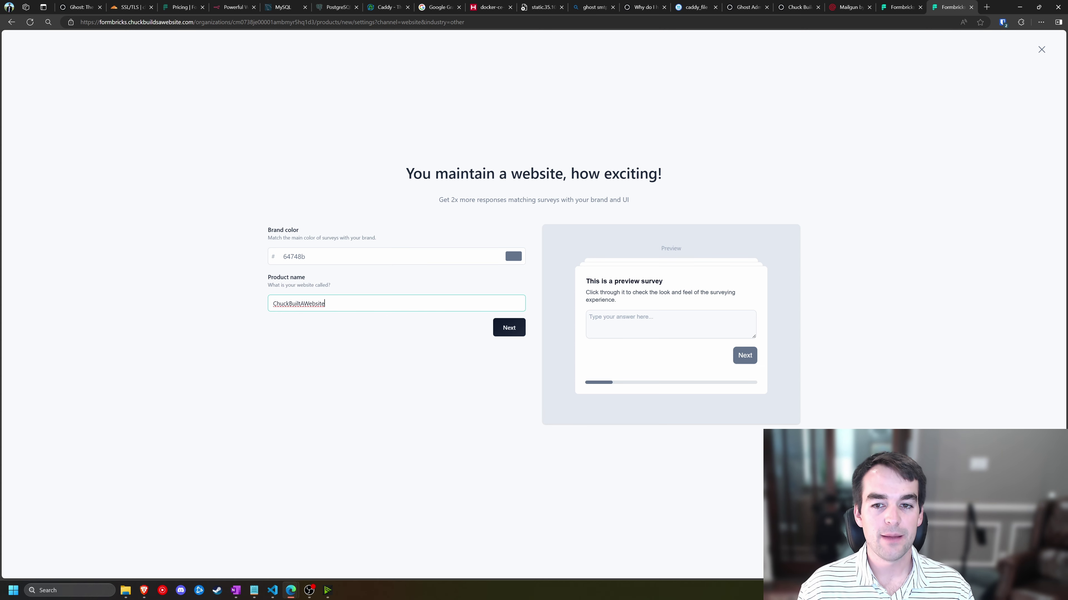
left_click(509, 328)
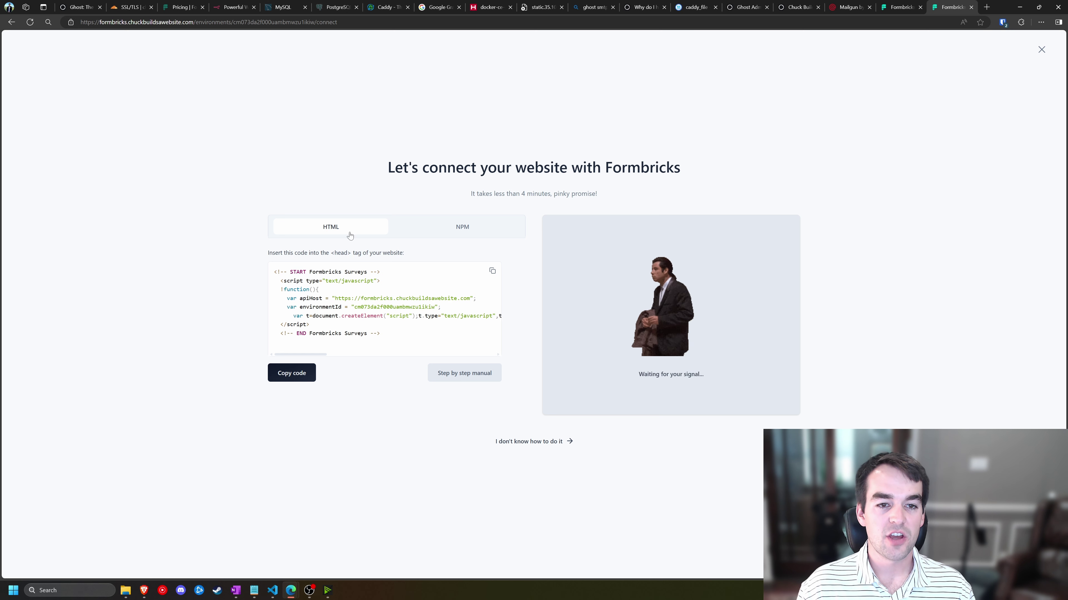
- Copy the Formbricks HTML connection snippet and switch to the Ghost admin tab
left_click_drag(403, 253, 313, 254)
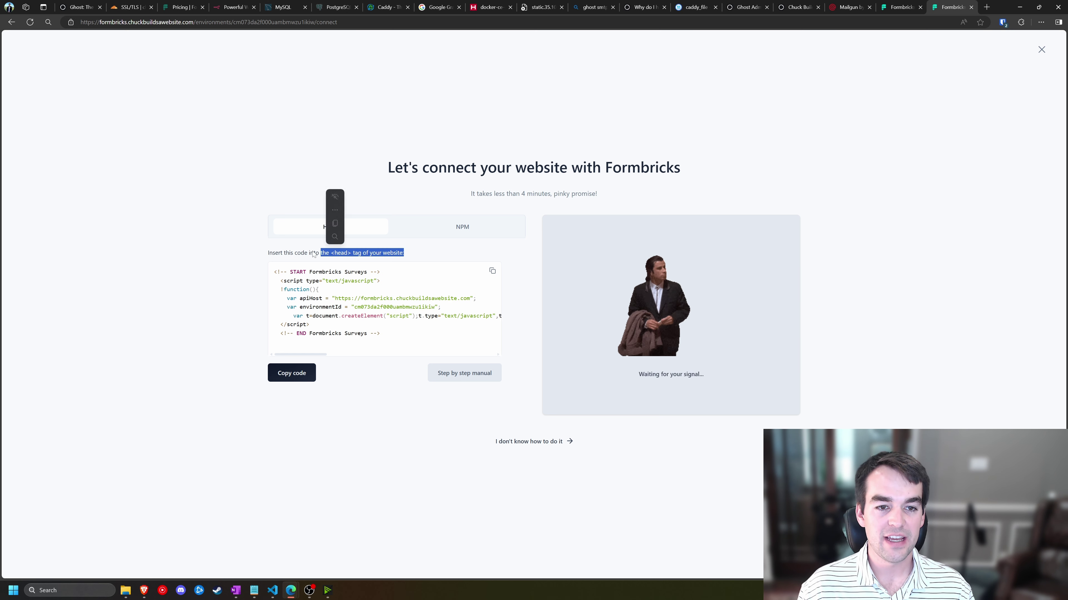
left_click(314, 255)
left_click_drag(404, 254, 357, 253)
left_click(514, 271)
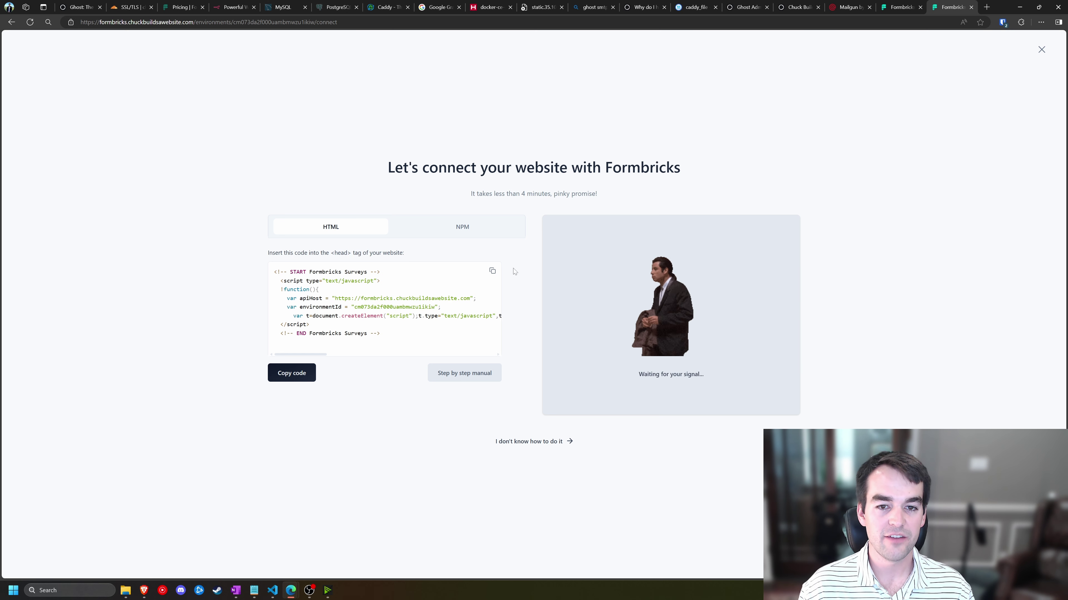
left_click(492, 272)
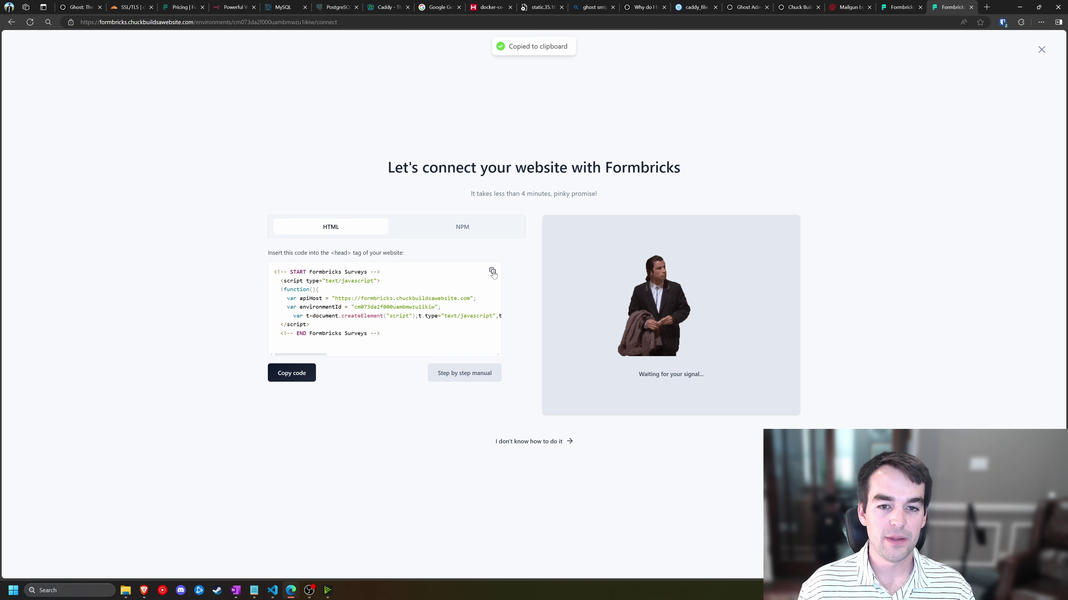
left_click(780, 4)
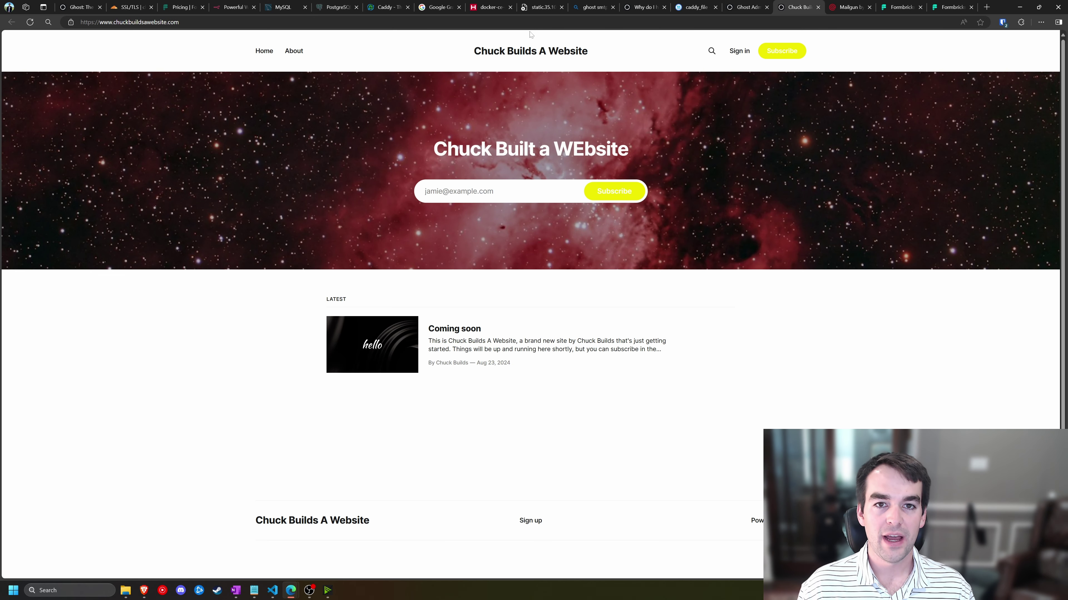
key("ctrl+shift+Tab")
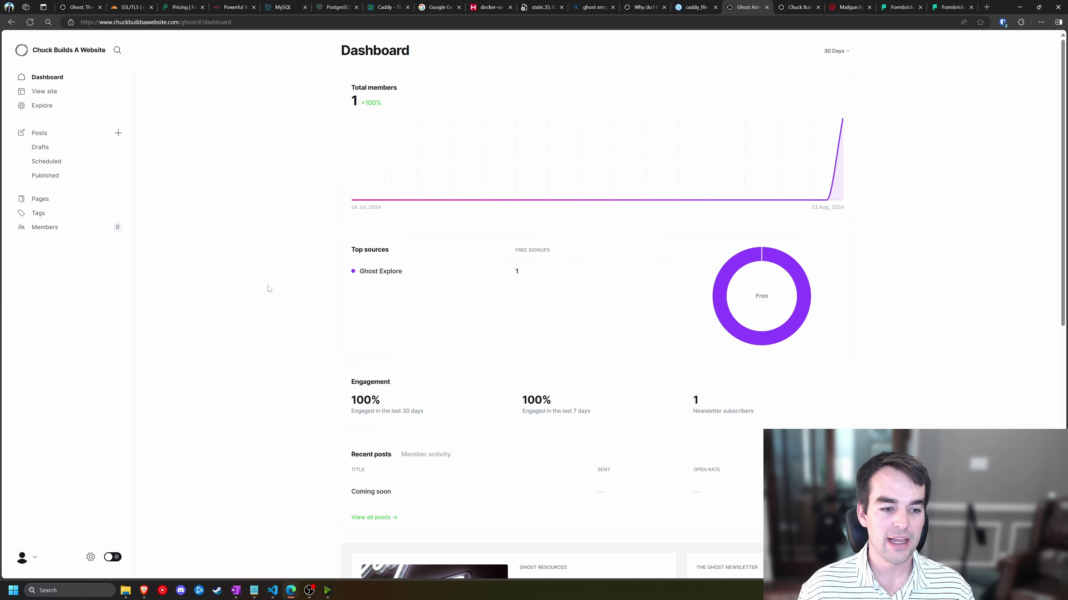
- Paste the Formbricks script into Ghost's Code injection Site header and save
left_click(90, 558)
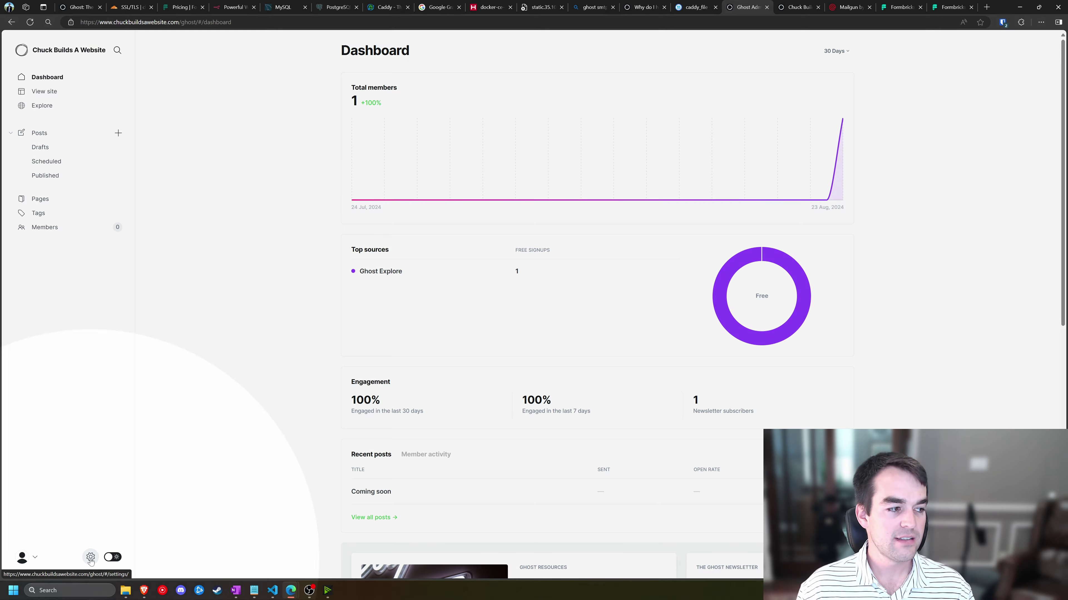
scroll(382, 436, "down", 5)
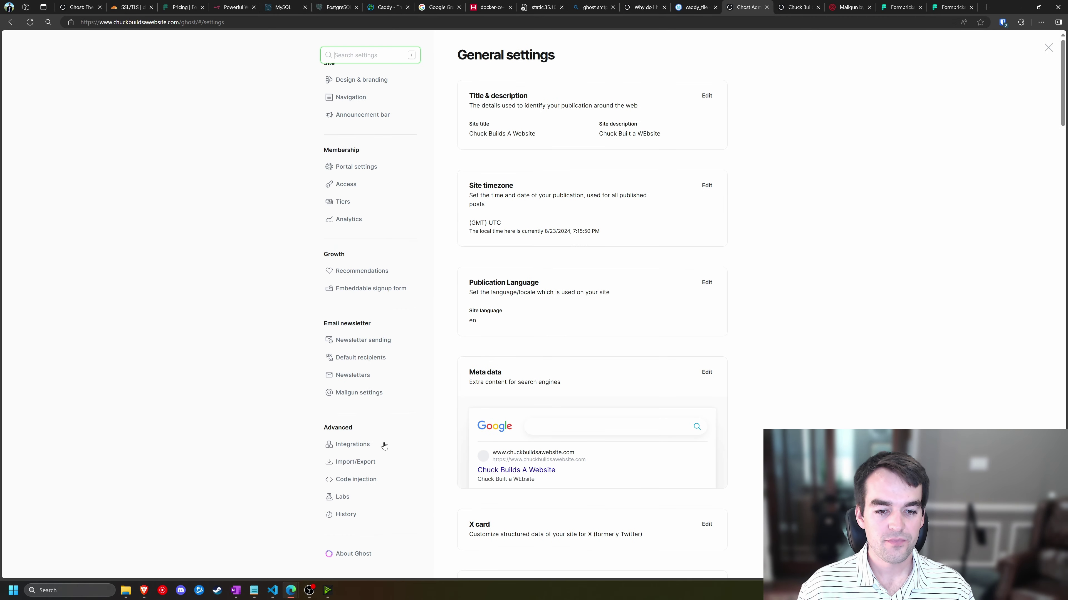
left_click(364, 496)
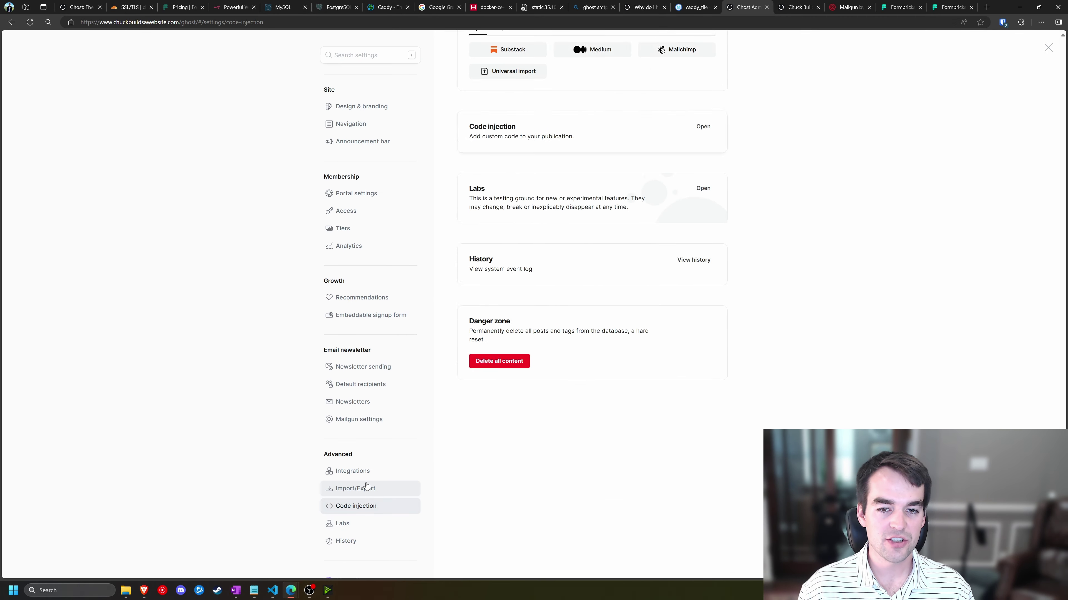
left_click(703, 117)
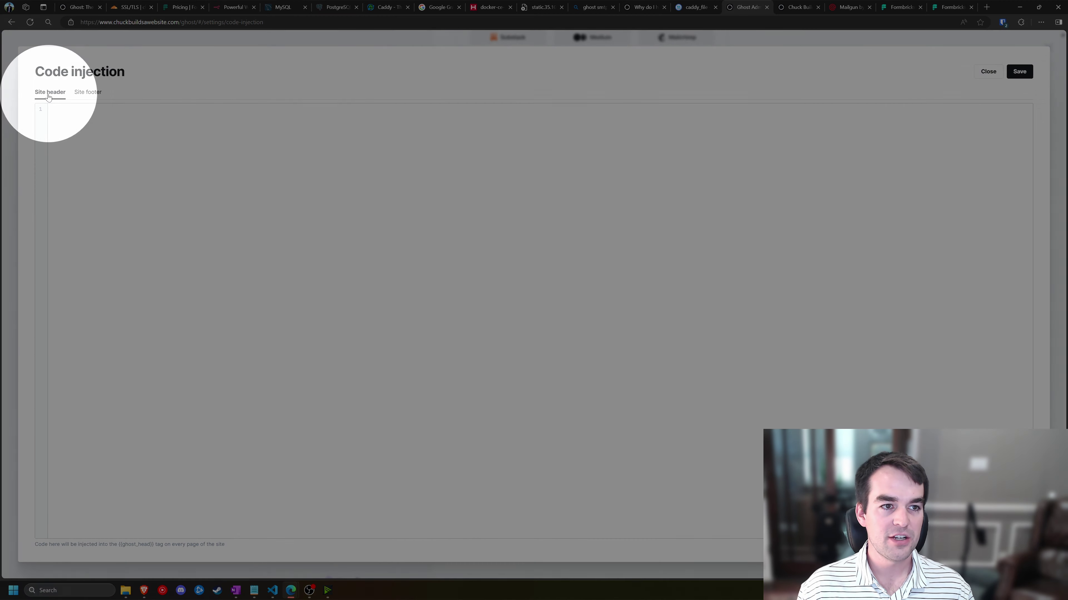
key("ctrl+v")
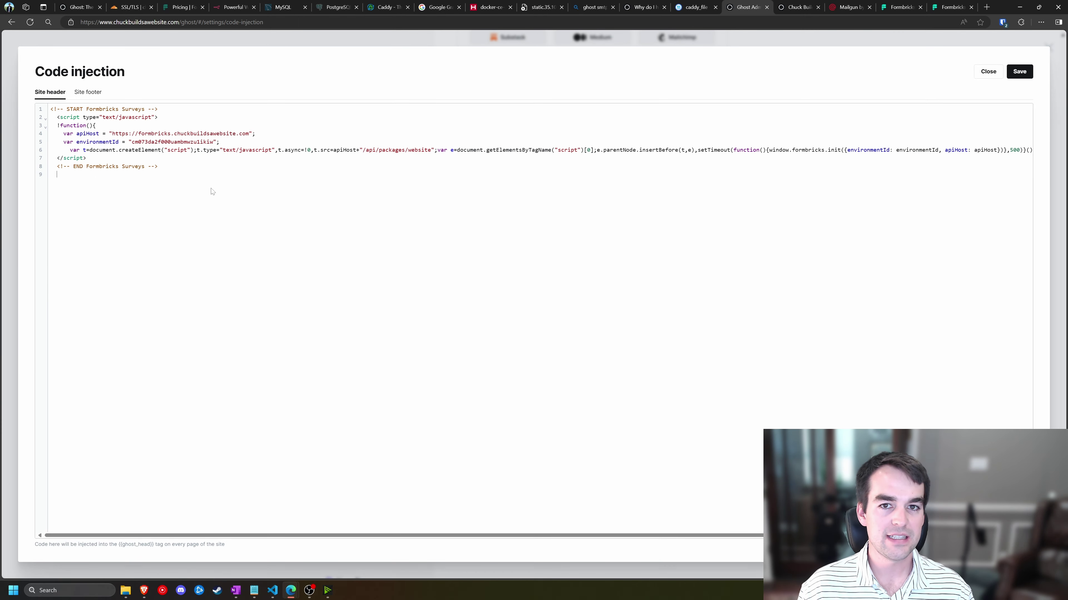
left_click(1023, 73)
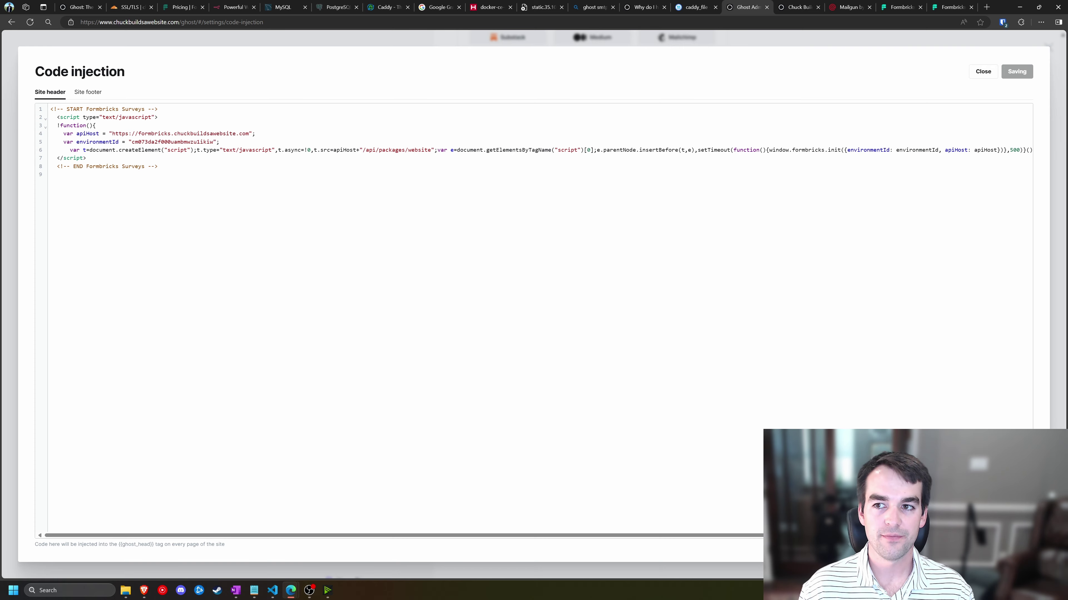
- Close the code injection editor and reload the live Ghost site to send Formbricks its connection signal
left_click(983, 72)
left_click(949, 8)
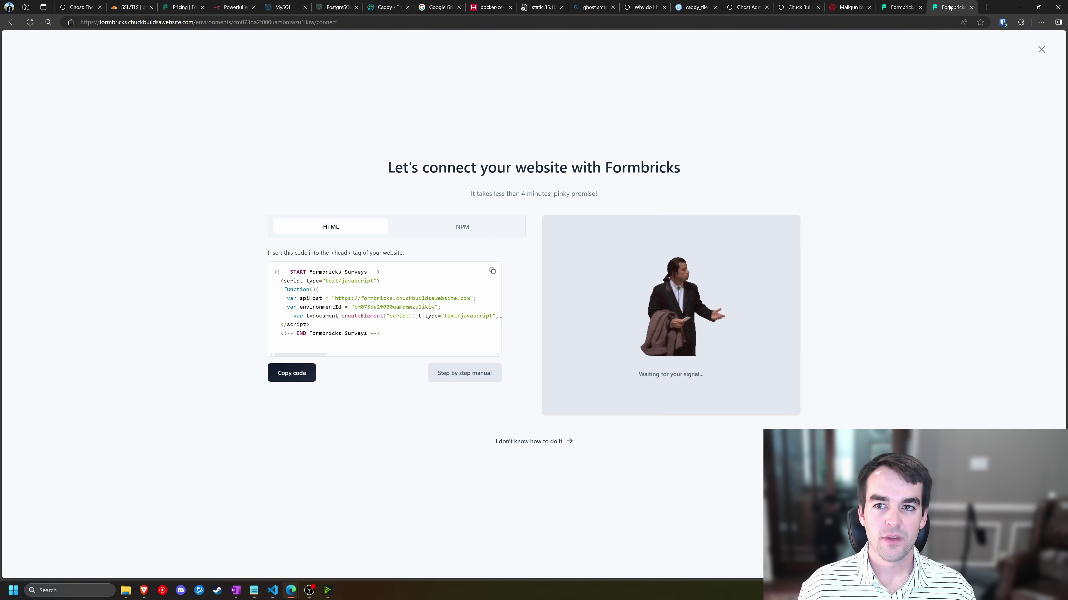
key("ctrl")
key("ctrl")
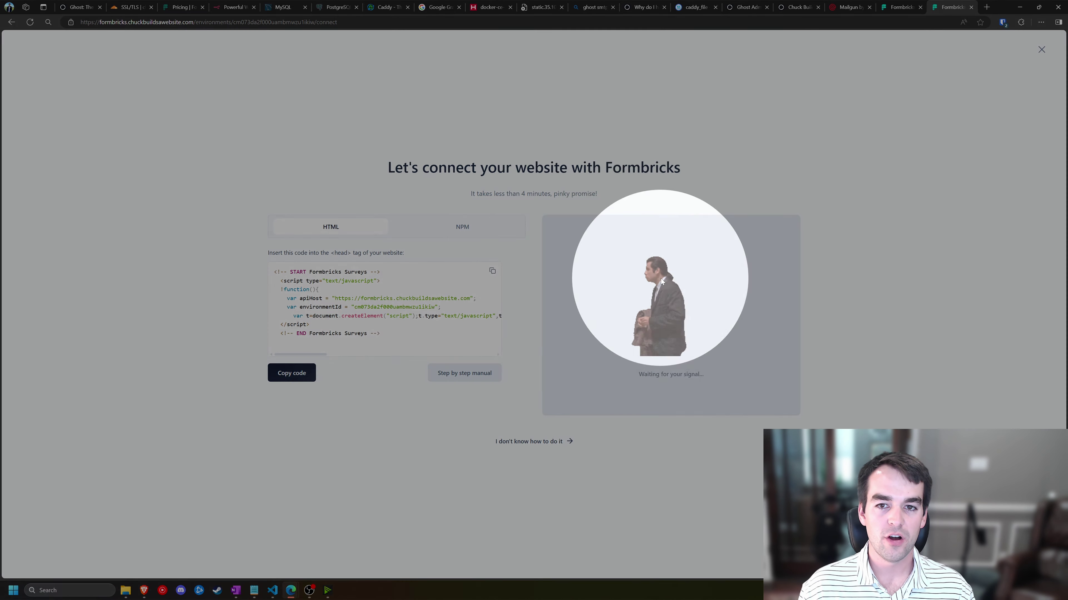
left_click_drag(638, 375, 723, 373)
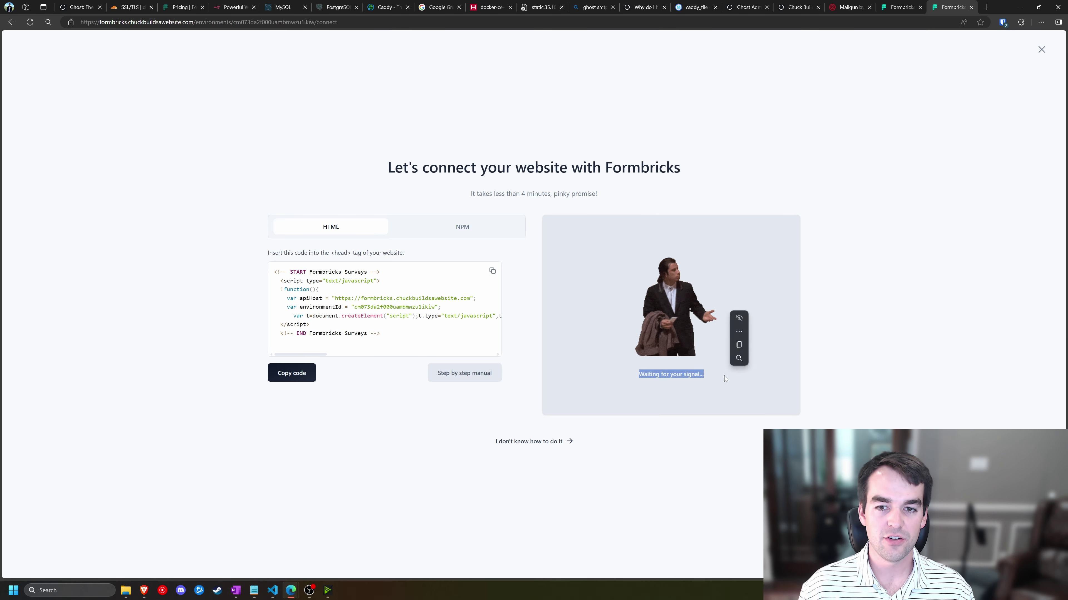
left_click(828, 35)
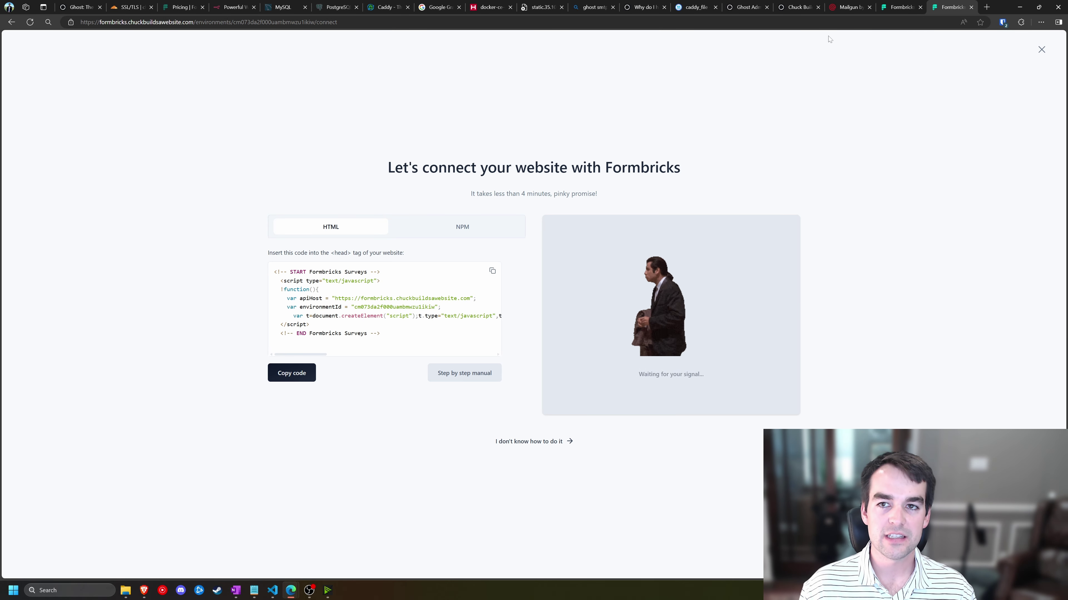
left_click(795, 8)
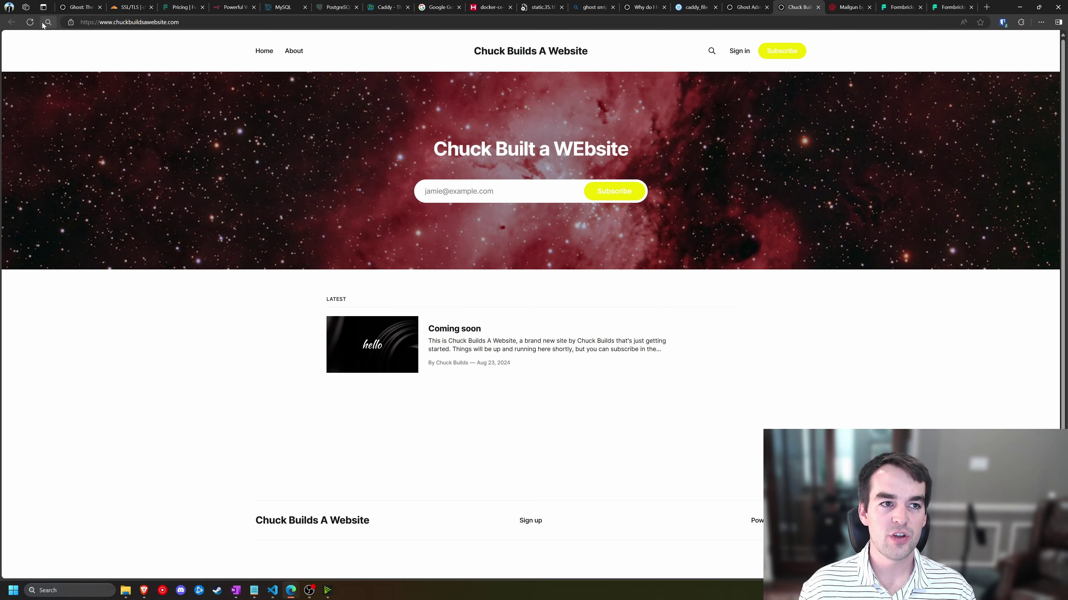
left_click(29, 23)
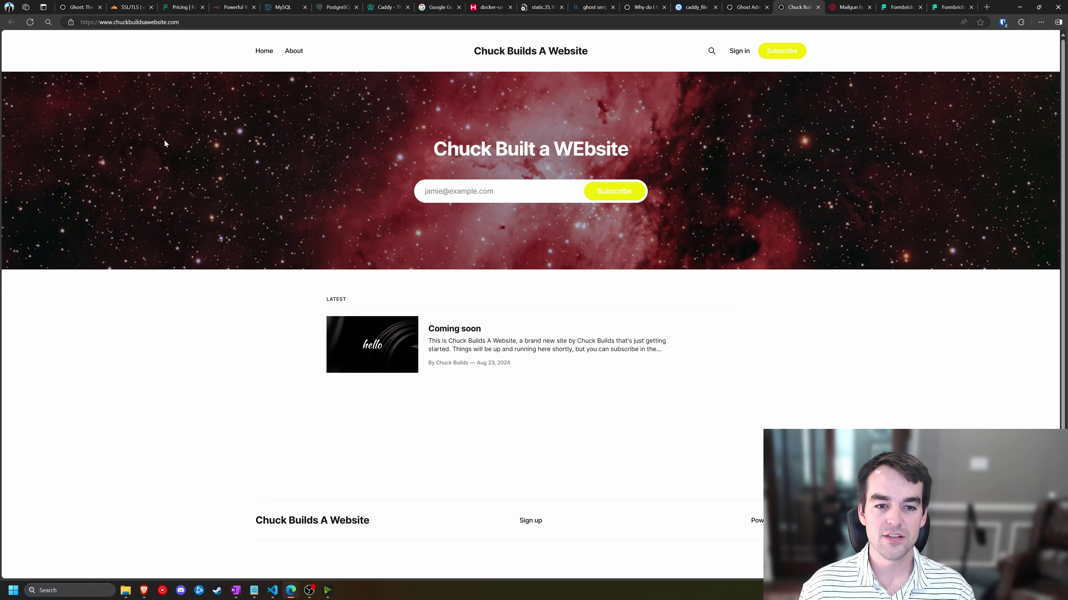
scroll(127, 112, "down", 3)
scroll(135, 145, "up", 3)
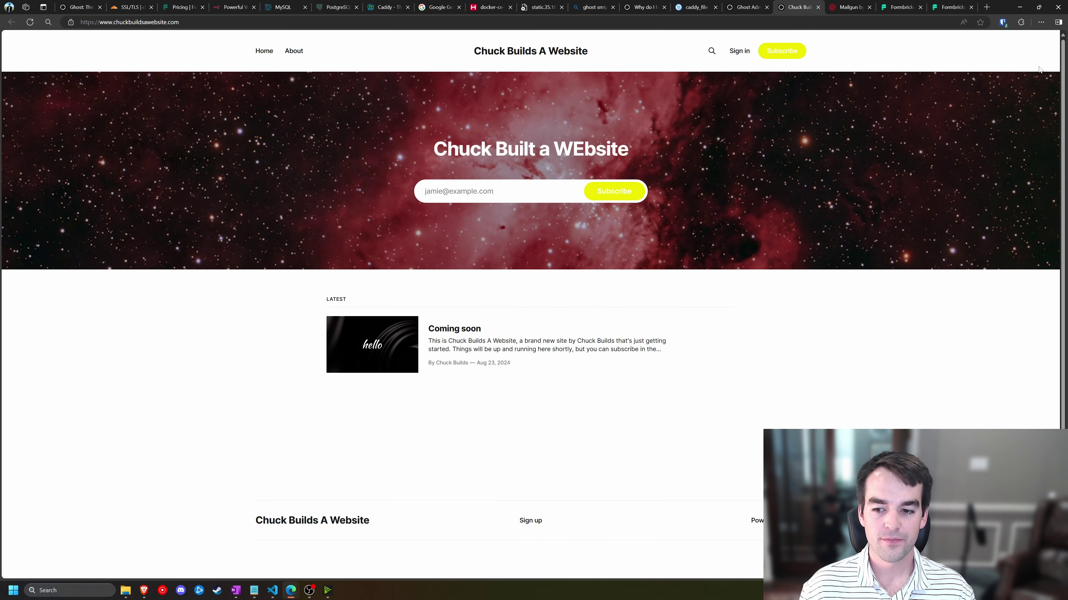
- Confirm Formbricks shows 'Connection successful' and finish onboarding to reach the surveys page
left_click(949, 5)
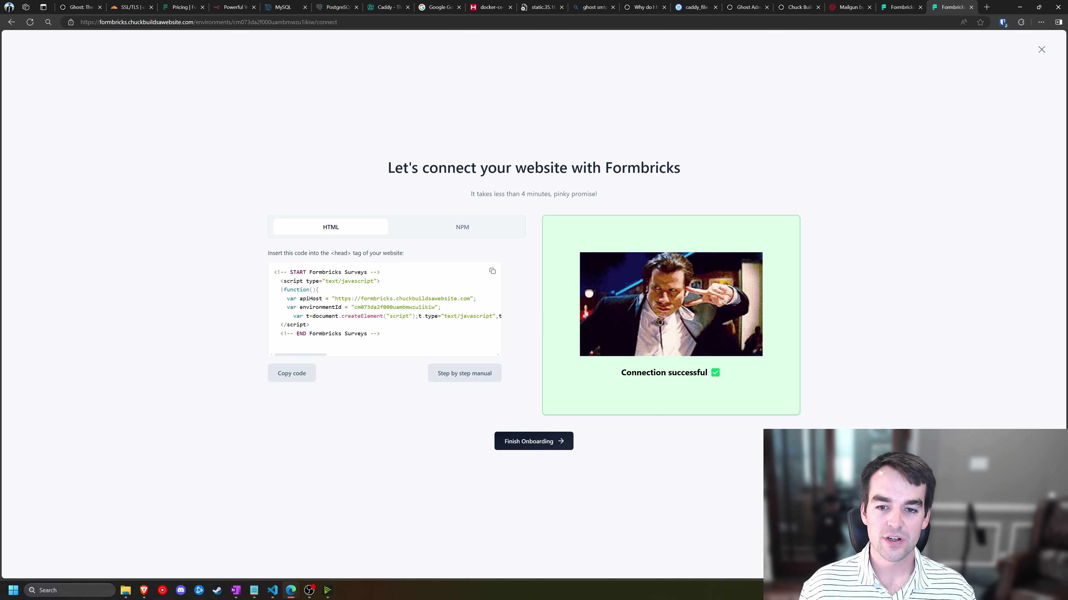
left_click_drag(626, 373, 733, 375)
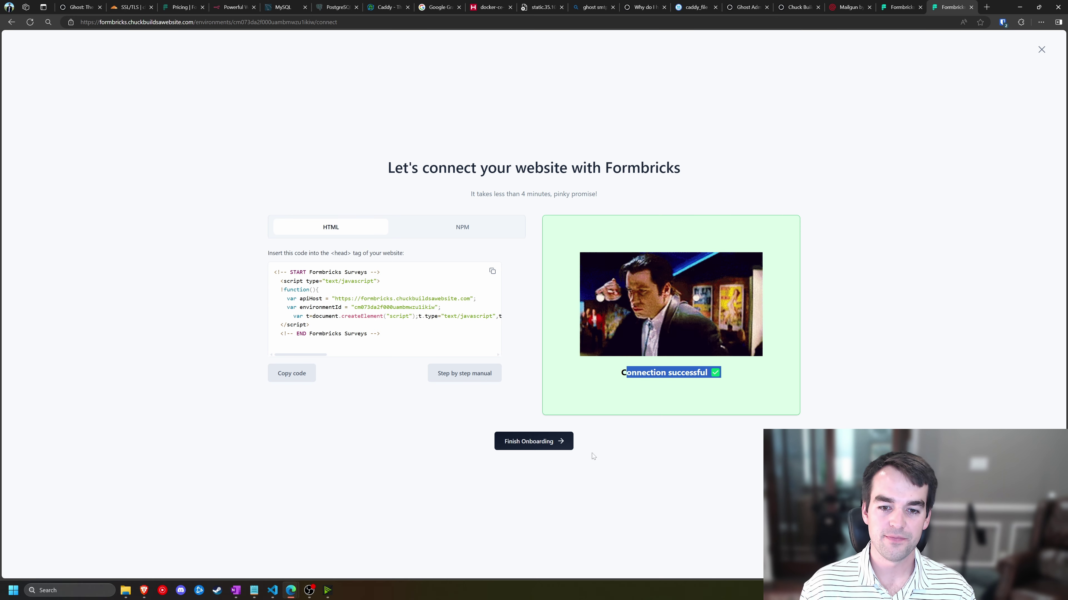
left_click(541, 445)
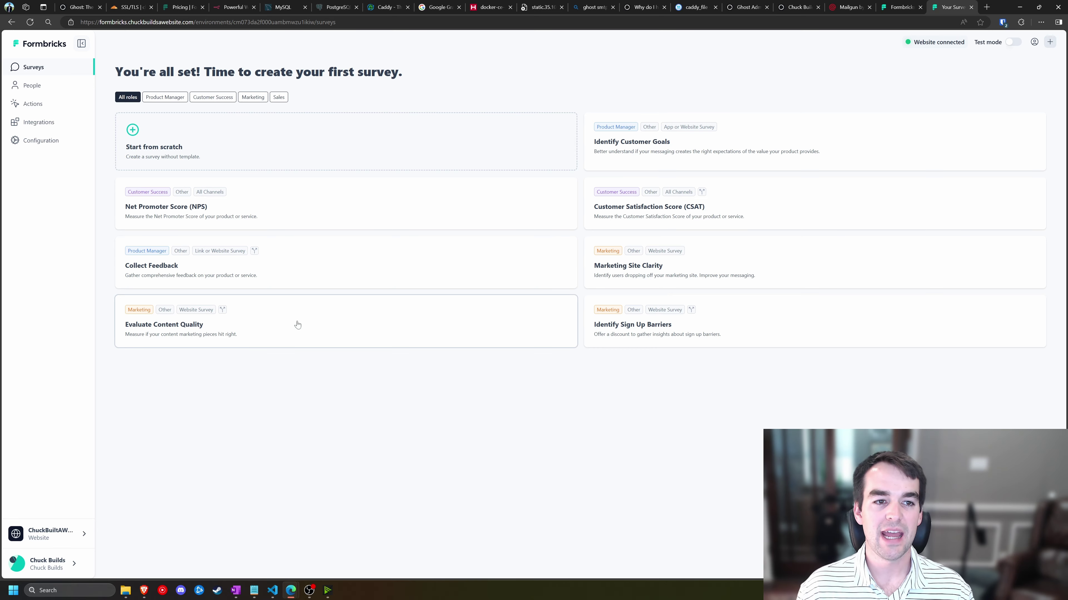
- Look through the Formbricks product list and account options menus
left_click(67, 531)
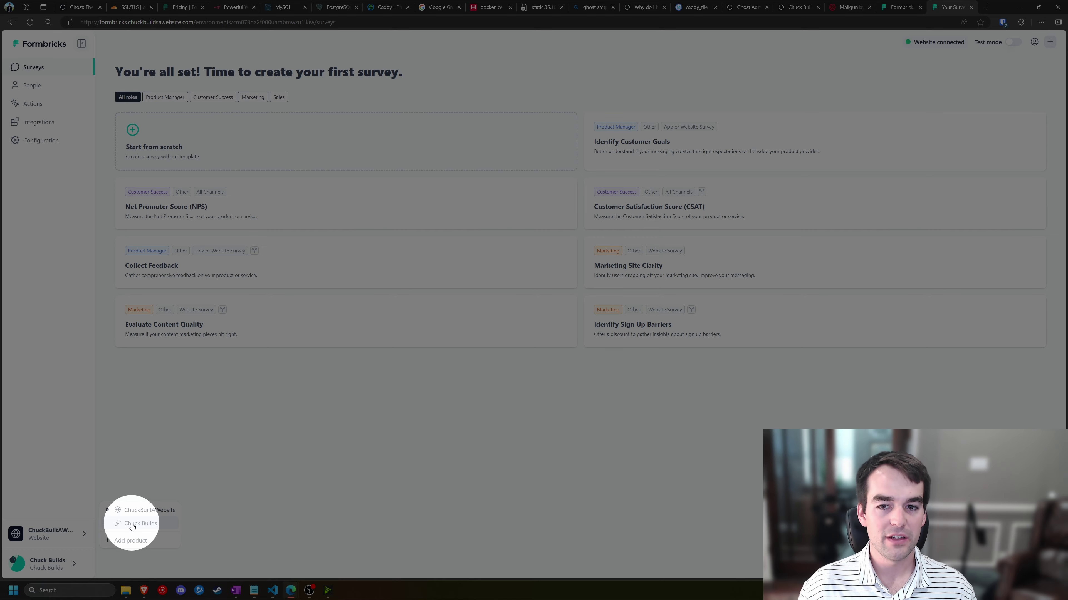
left_click(324, 499)
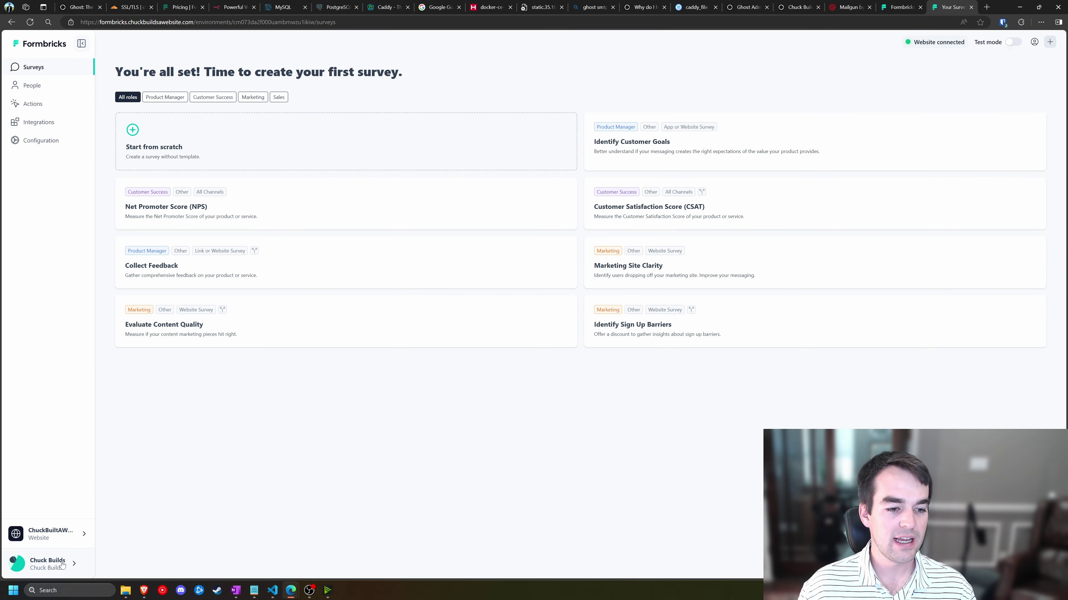
left_click(74, 566)
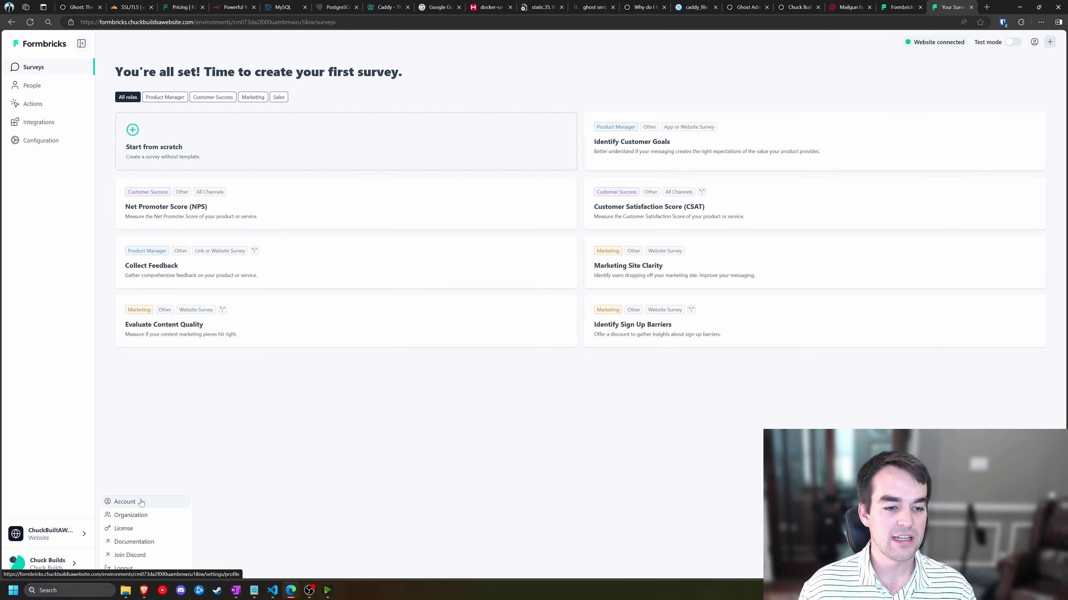
left_click(211, 446)
- Check the Website Connection status under Configuration, then return to Surveys
left_click(935, 44)
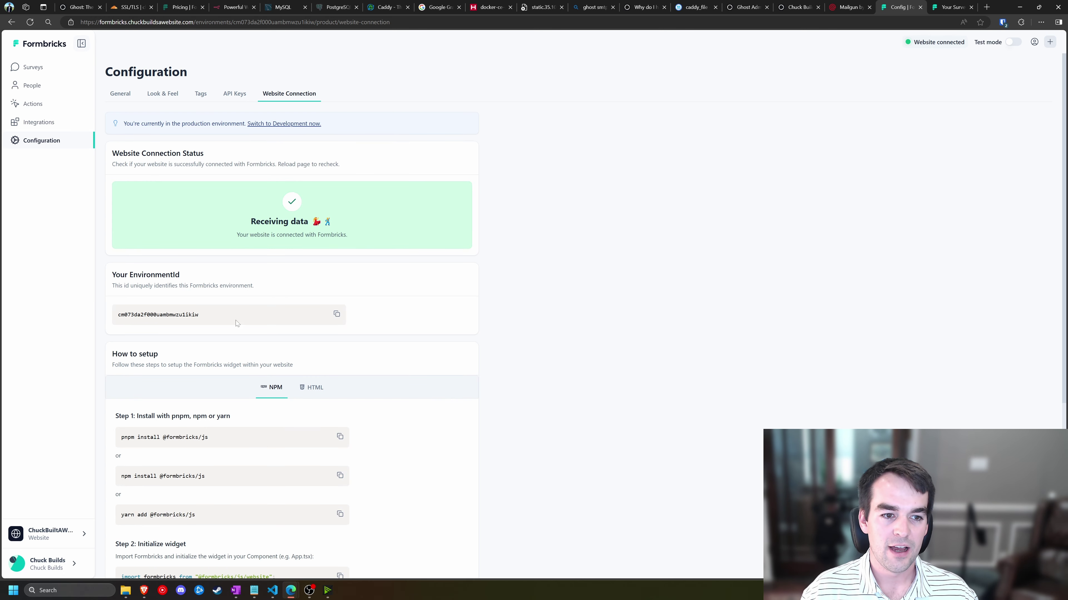
scroll(238, 323, "down", 3)
scroll(219, 324, "up", 3)
left_click(38, 69)
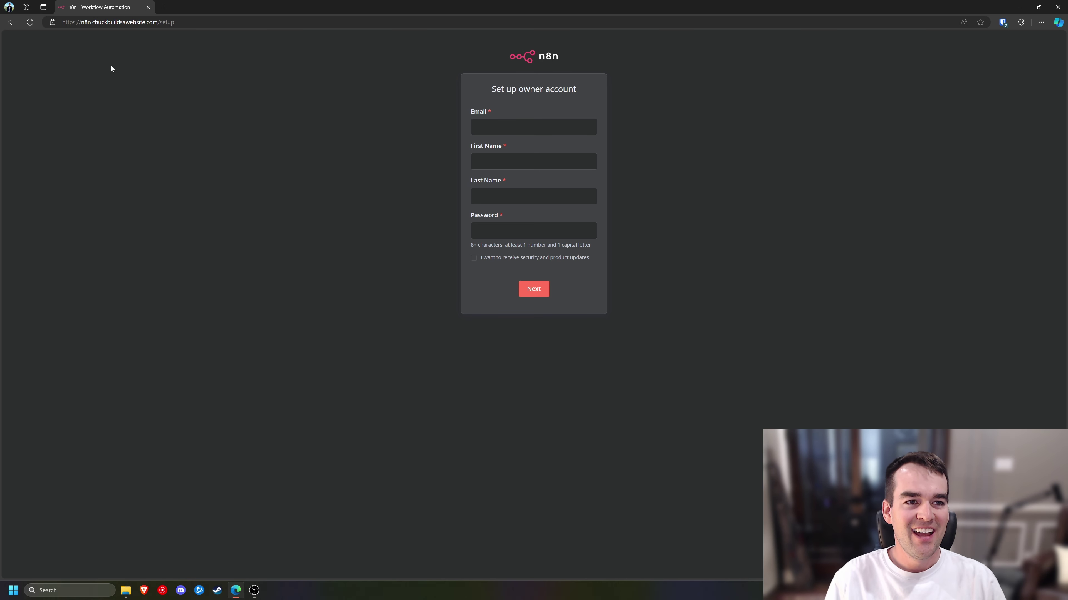
- Fill in the owner's email address, first name and last name on n8n's owner account form
left_click(162, 260)
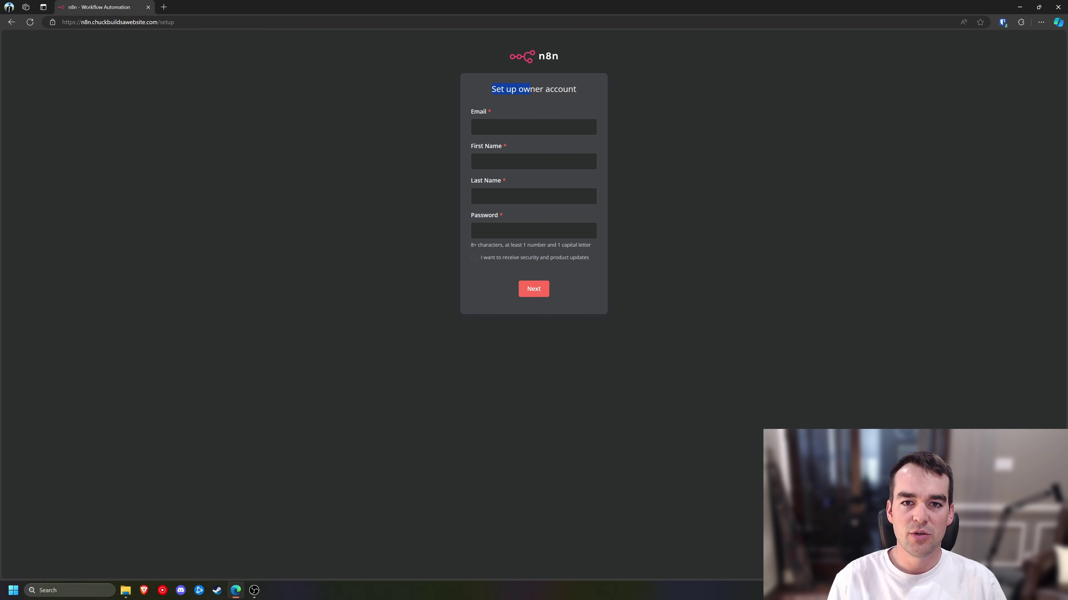
left_click_drag(530, 89, 611, 118)
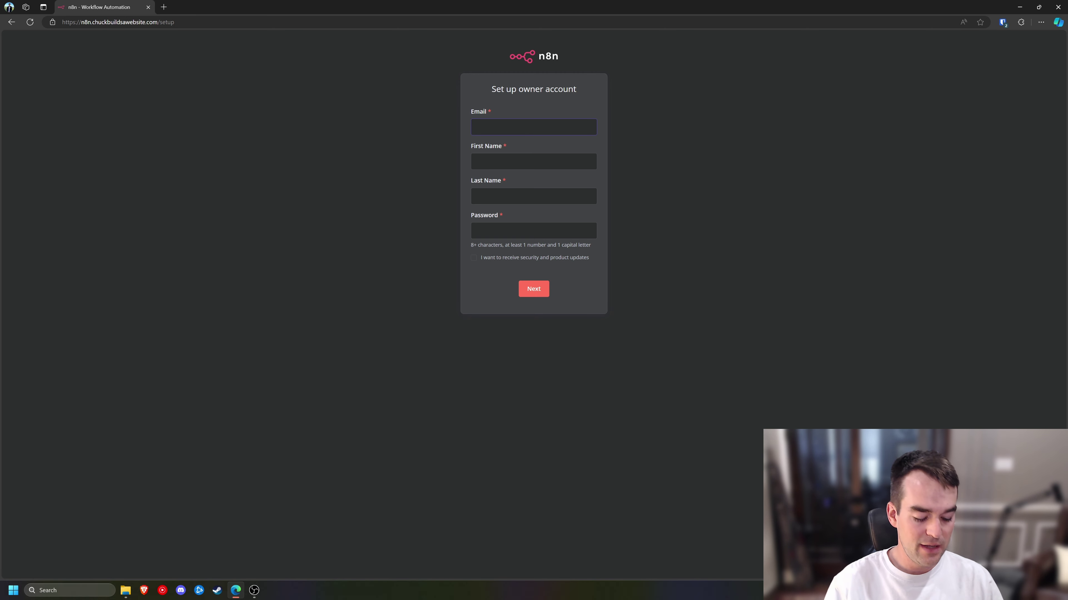
type("adm")
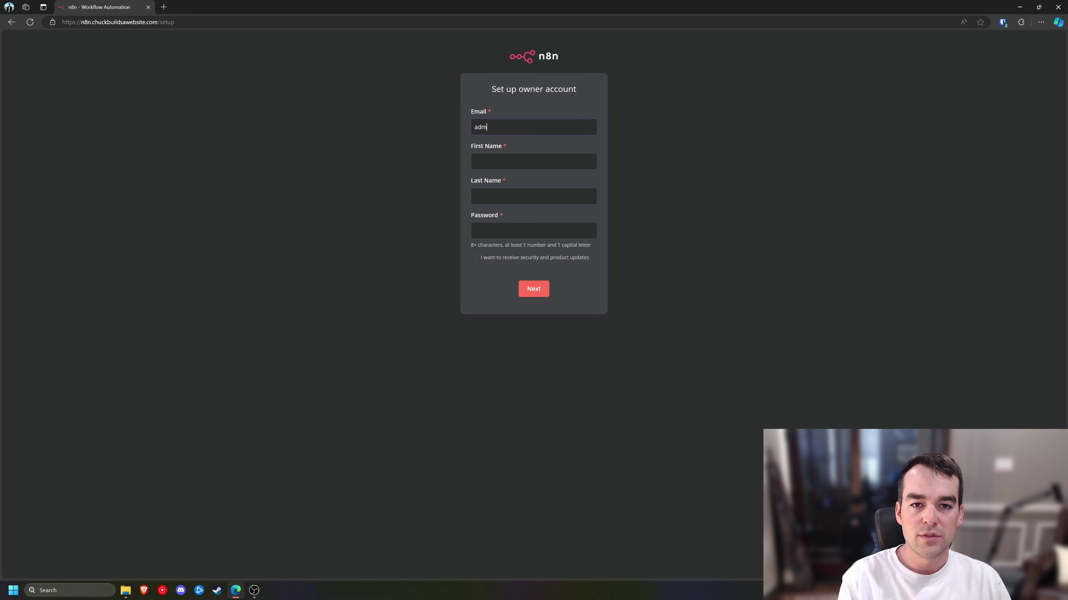
type("in@domain.com")
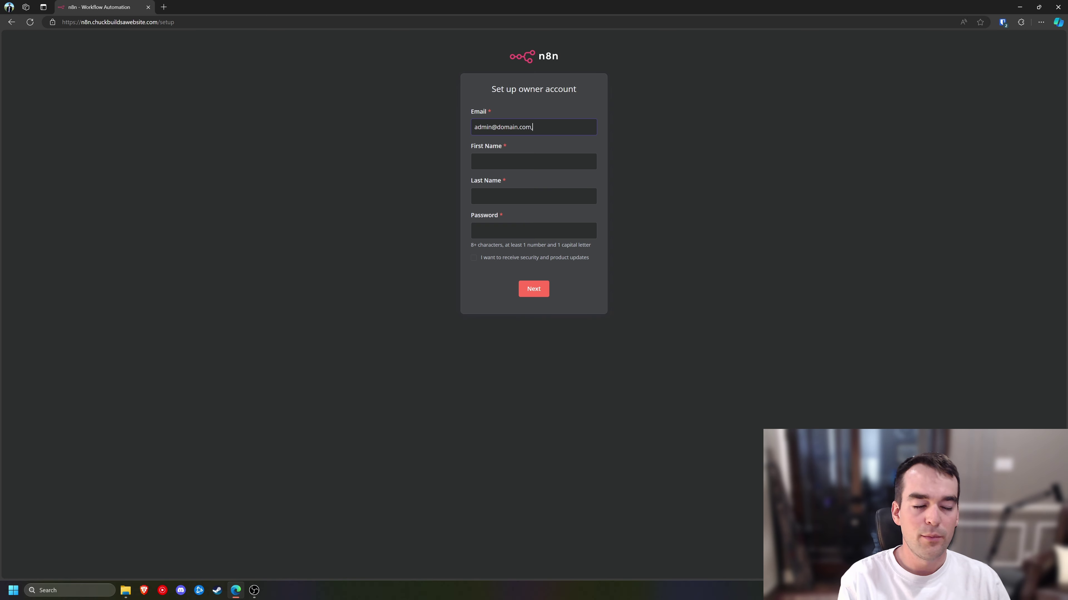
key("BackSpace")
key("BackSpace")
key("BackSpace")
key("BackSpace")
key("BackSpace")
key("BackSpace")
key("BackSpace")
key("BackSpace")
key("BackSpace")
key("BackSpace")
key("BackSpace")
key("BackSpace")
key("BackSpace")
key("BackSpace")
key("BackSpace")
key("BackSpace")
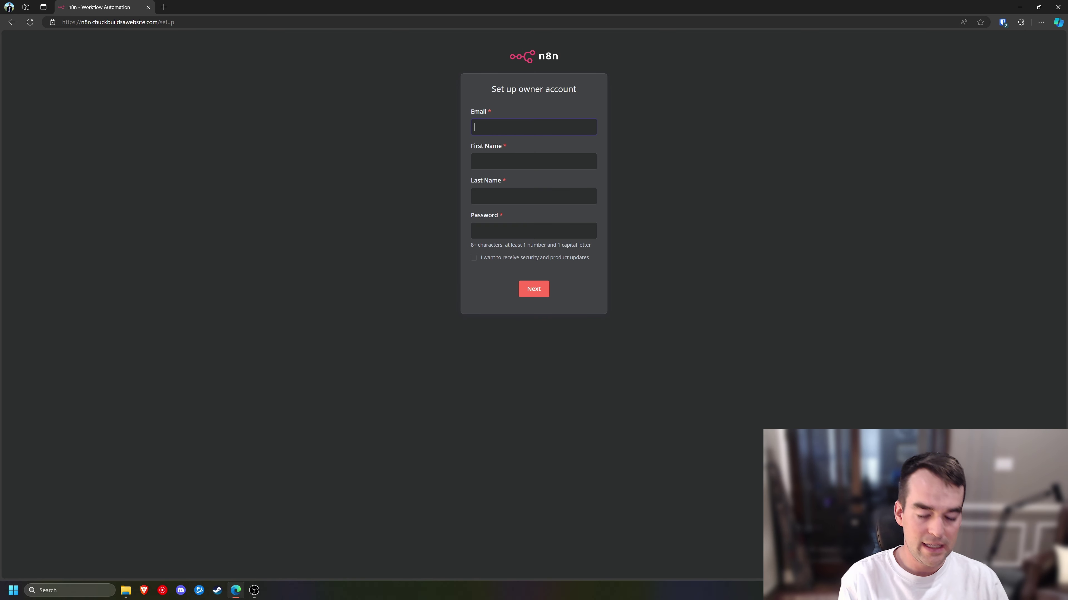
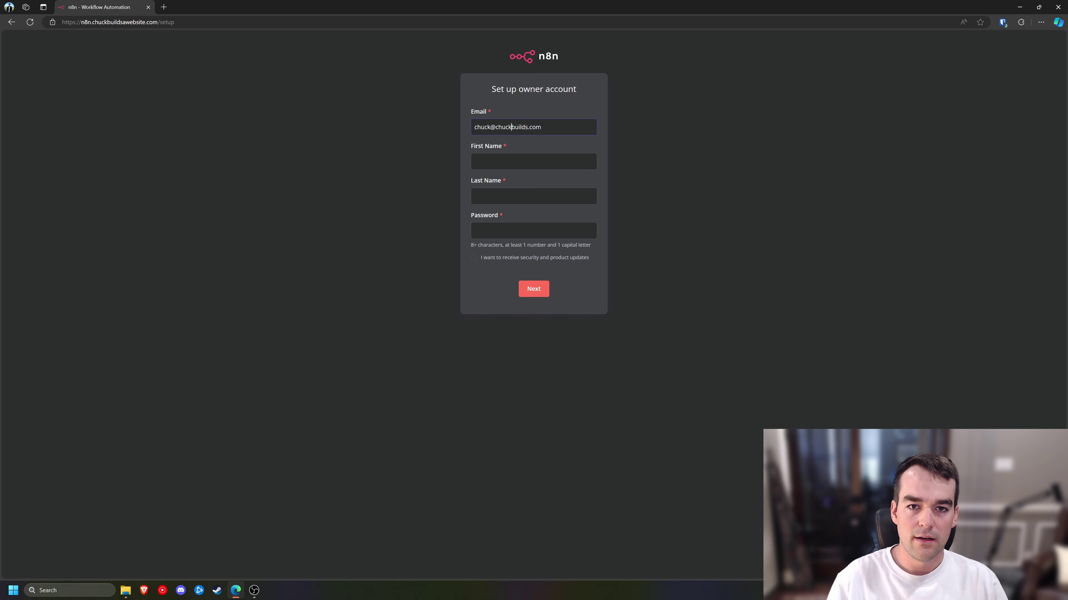
type("-")
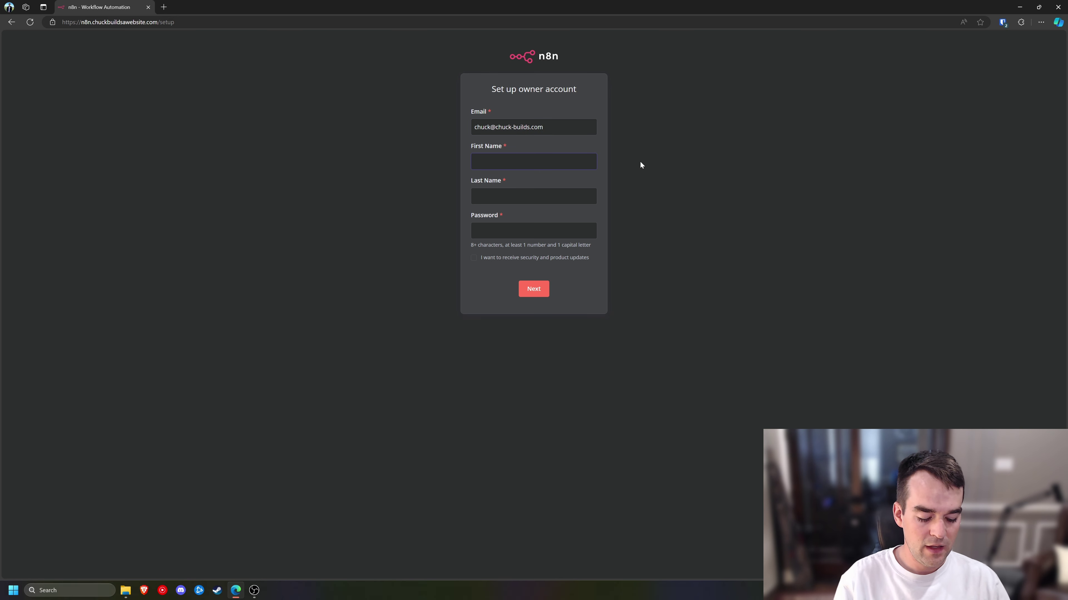
type("Chuck")
key("Tab")
type("Bui")
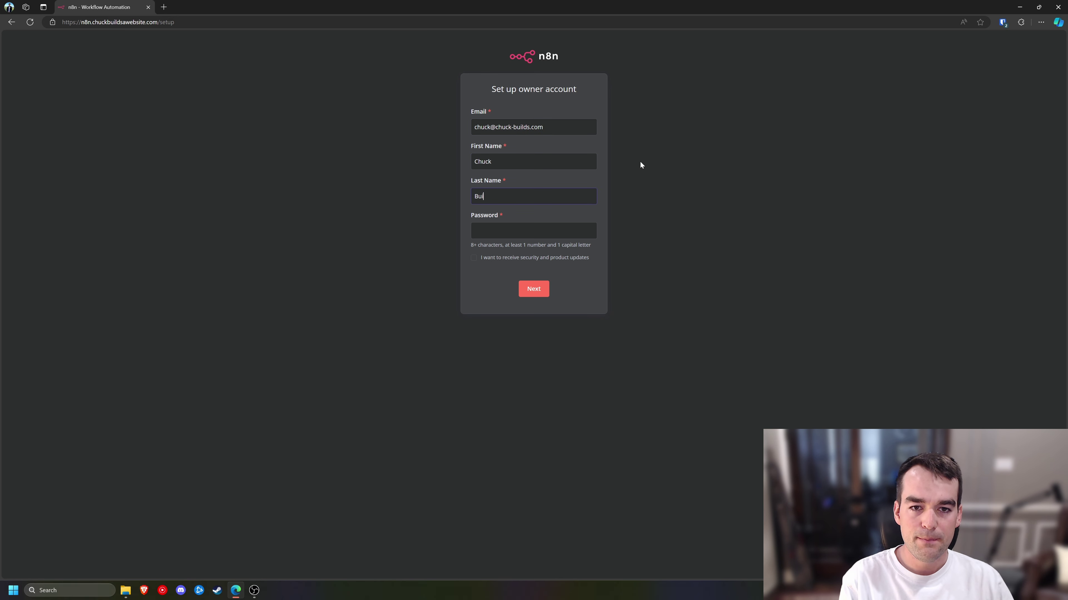
type("lds")
- Set a Bitwarden-generated password and submit the owner account details
right_click(540, 227)
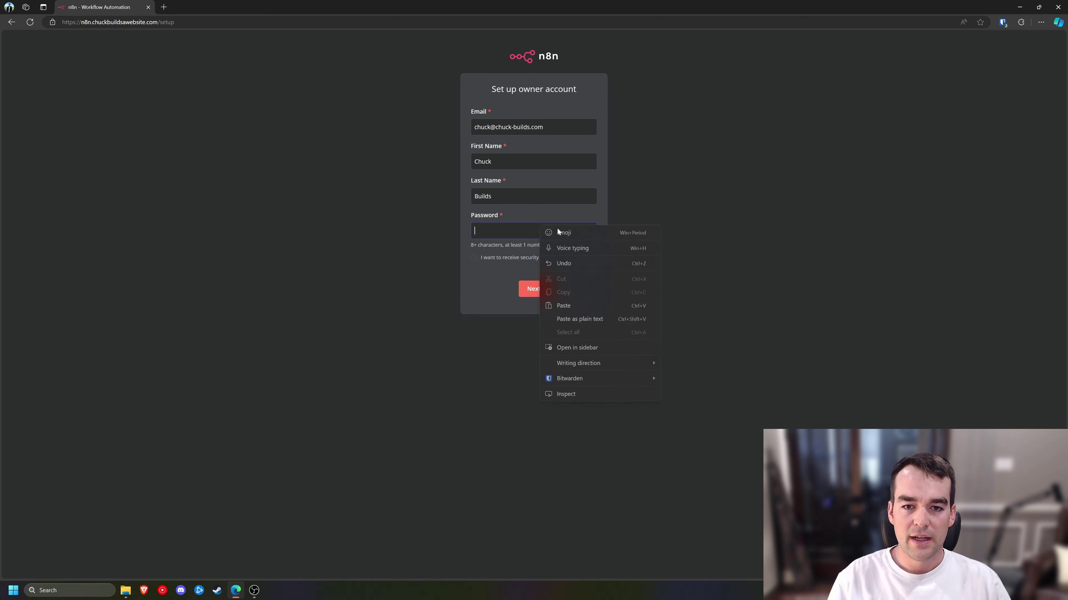
mouse_move(613, 372)
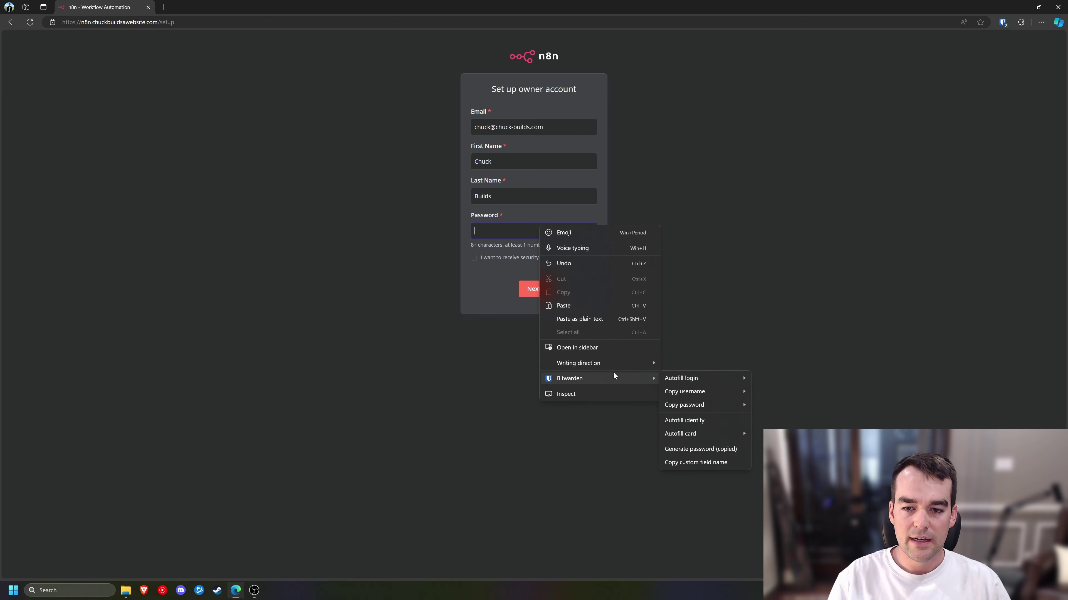
left_click(716, 450)
key("ctrl+v")
left_click(532, 296)
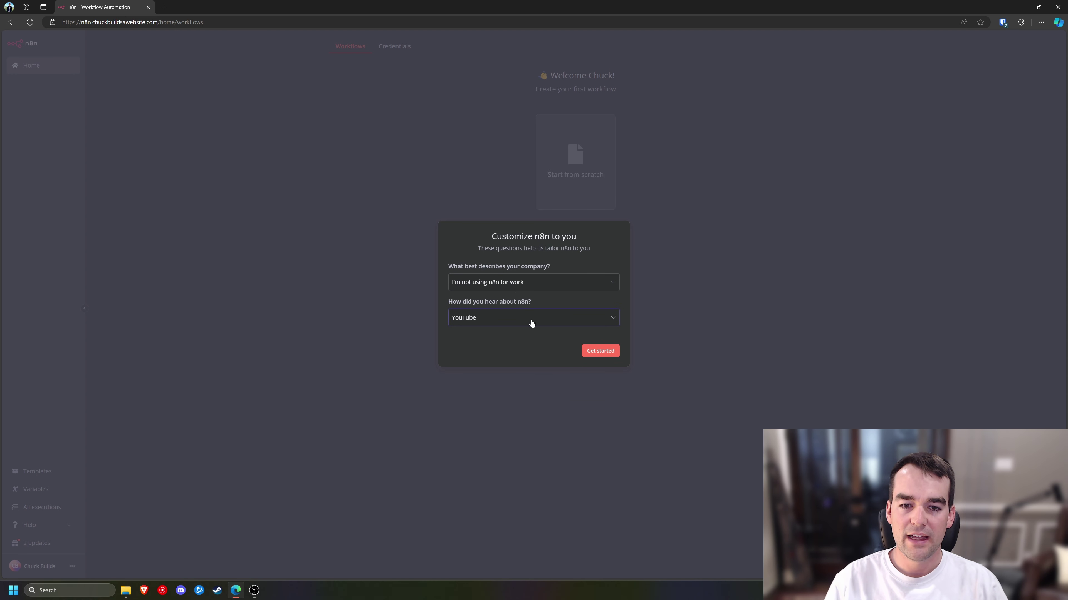
- Skip the customization questions with Get started and start a blank workflow from scratch
left_click(602, 355)
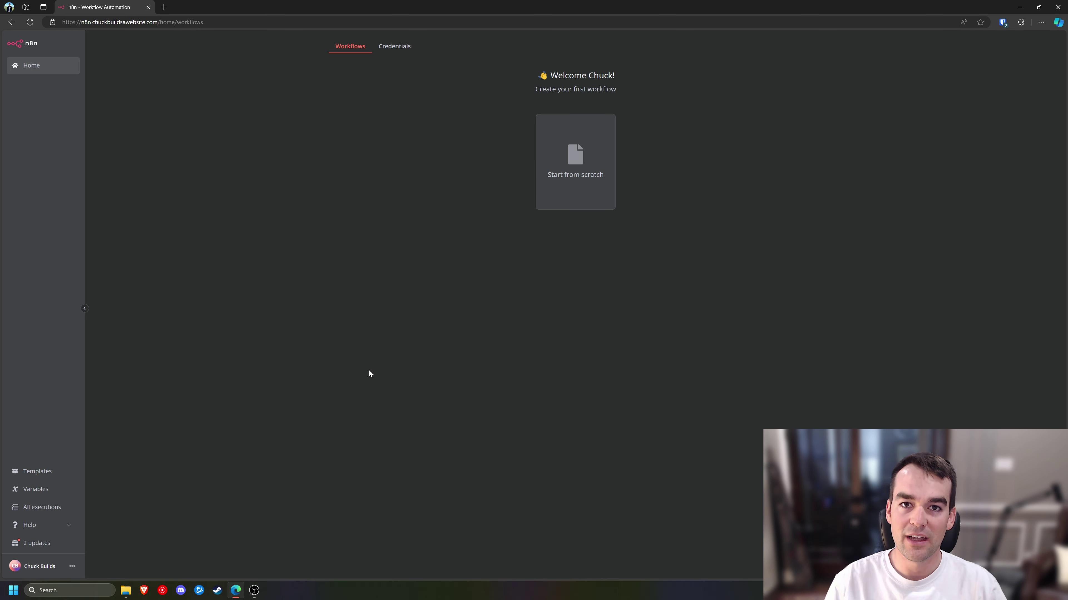
left_click(565, 190)
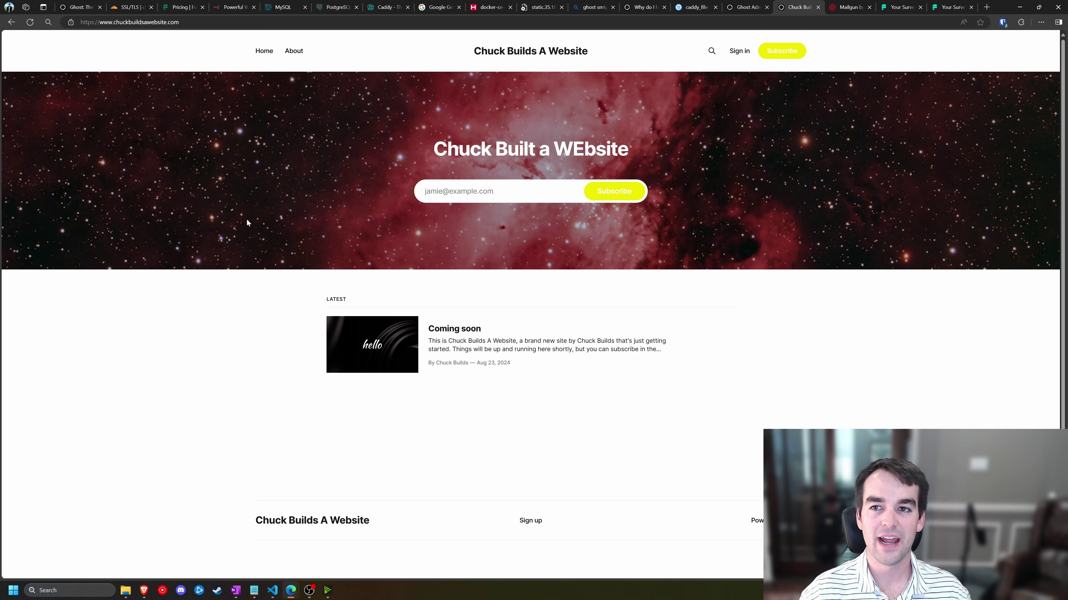
- Switch to the Hetzner Cloud tab showing the server's 'firewall-caddy' firewall rules
left_click(489, 7)
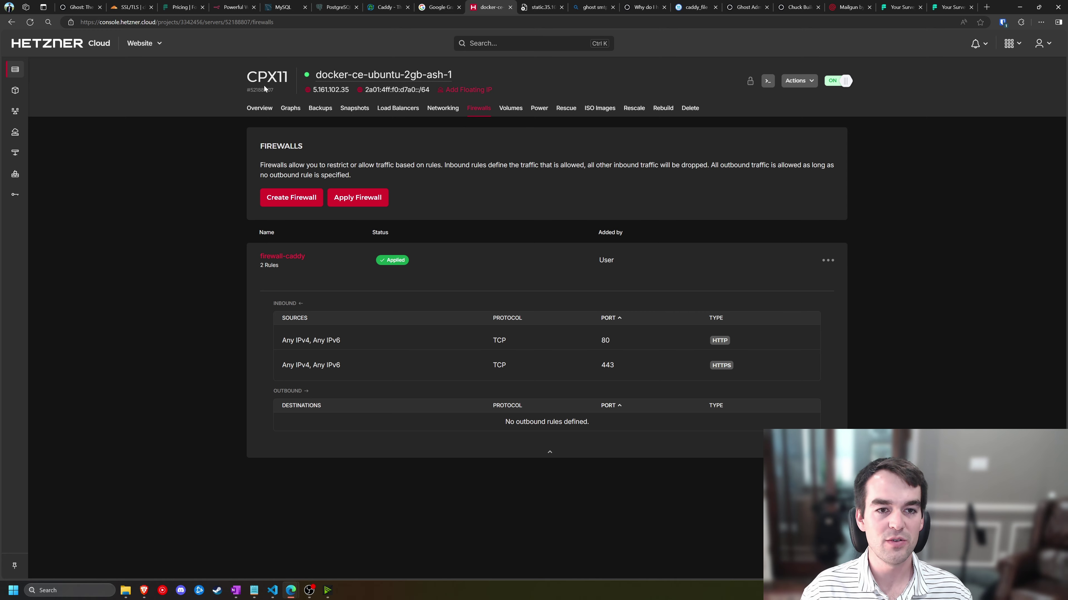
- Show the Mailgun dashboard with its sending overview and delivery stats
left_click(847, 7)
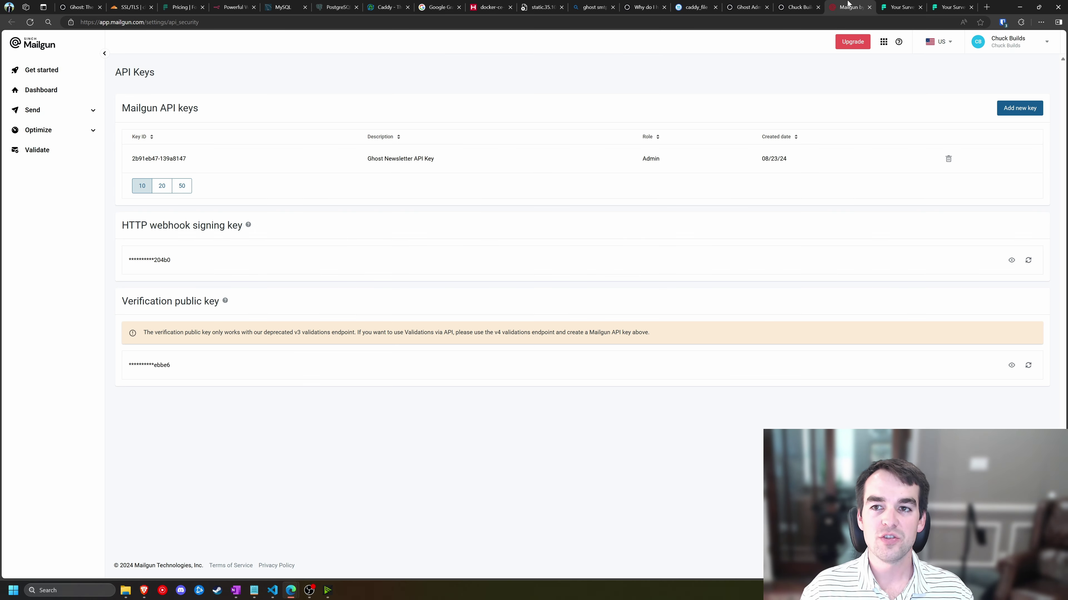
left_click(47, 98)
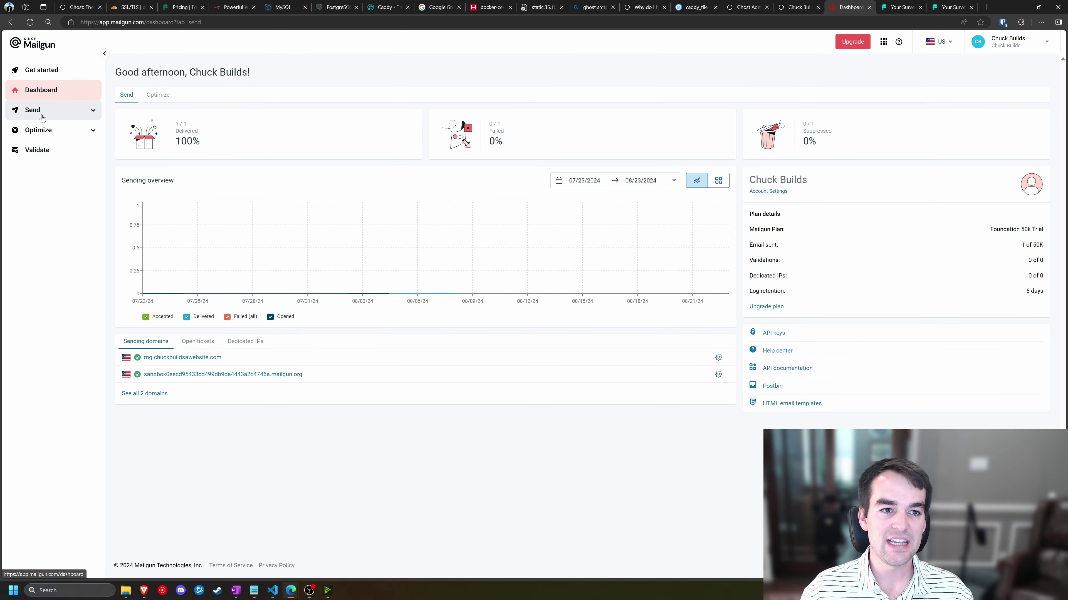